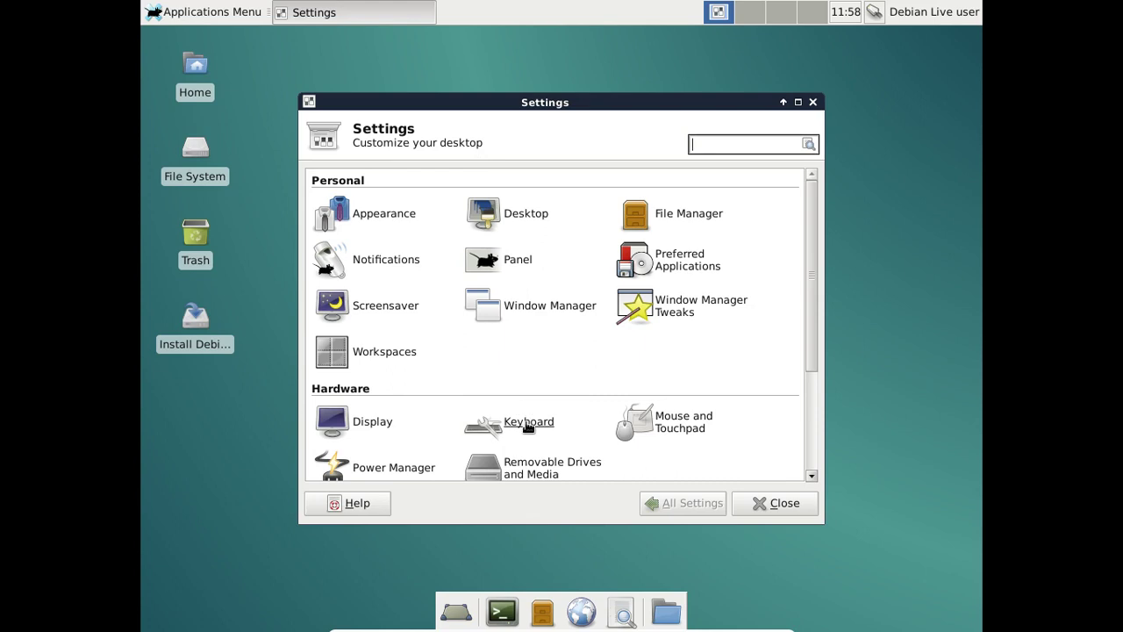
Turn off the system defaults in the keyboard layout settings.
left_click(526, 422)
left_click(422, 178)
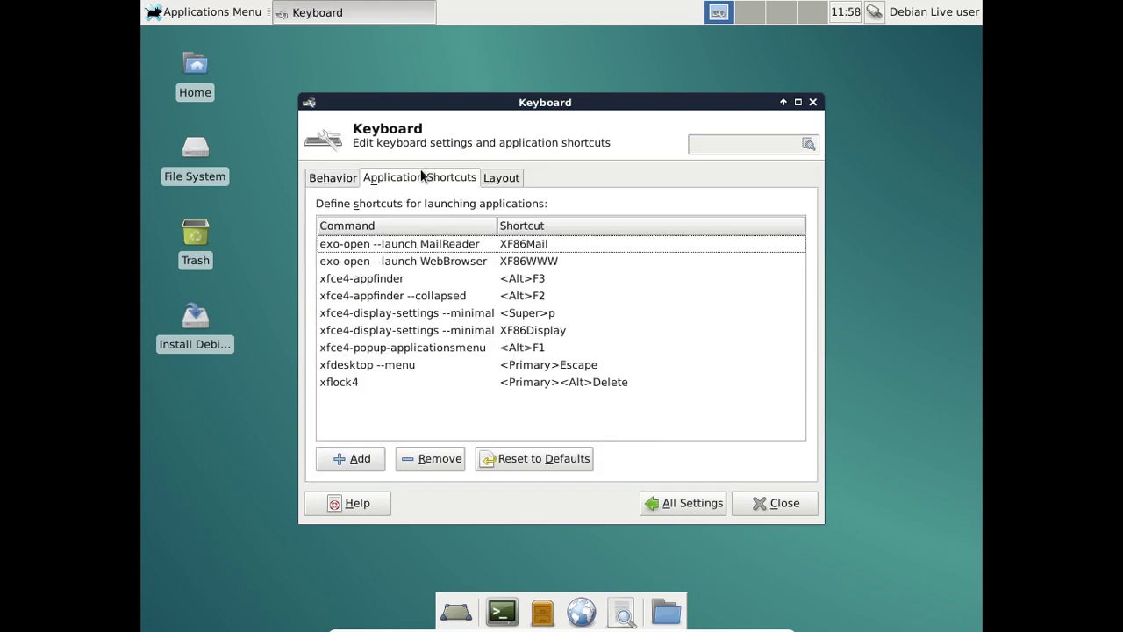
left_click(501, 178)
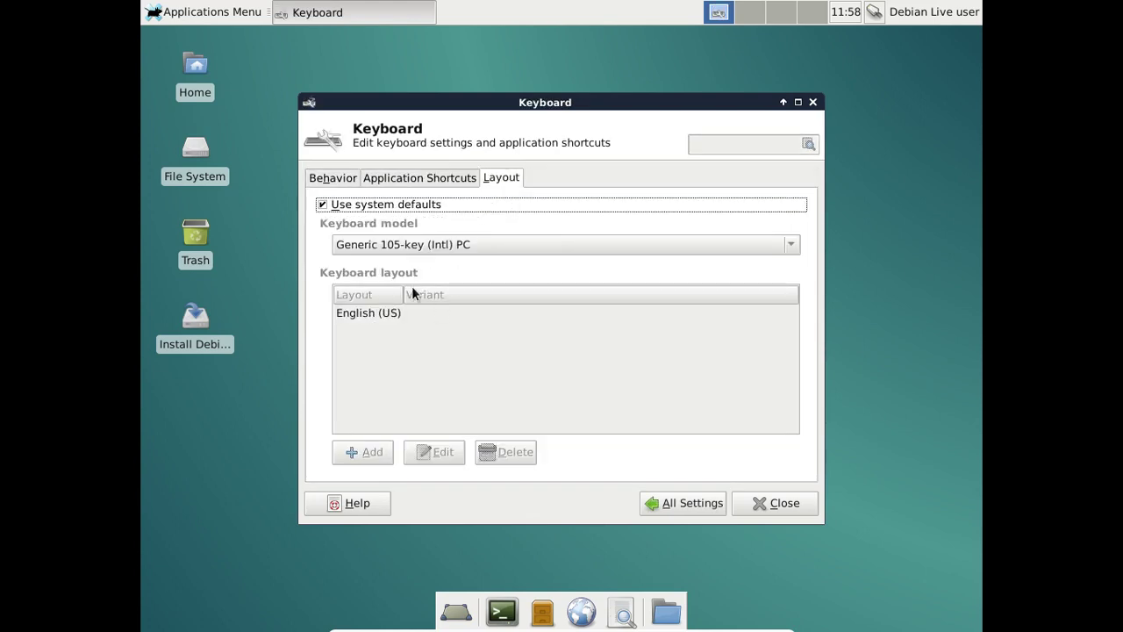
left_click(361, 206)
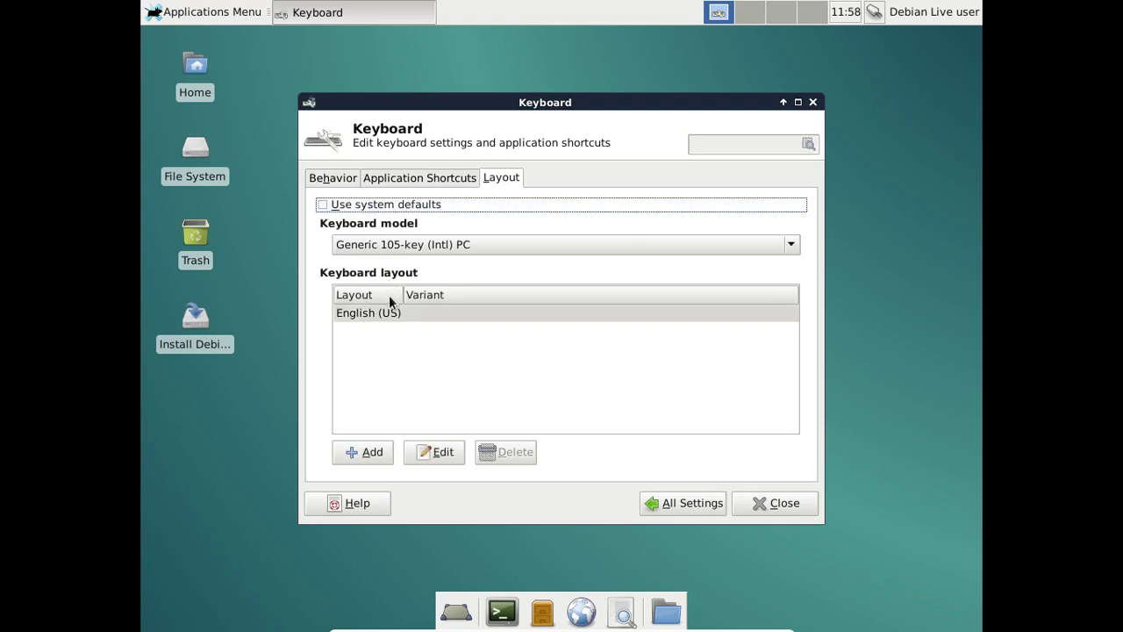
Replace the English (US) keyboard layout with plain French and close the keyboard settings.
left_click(379, 454)
type("fr")
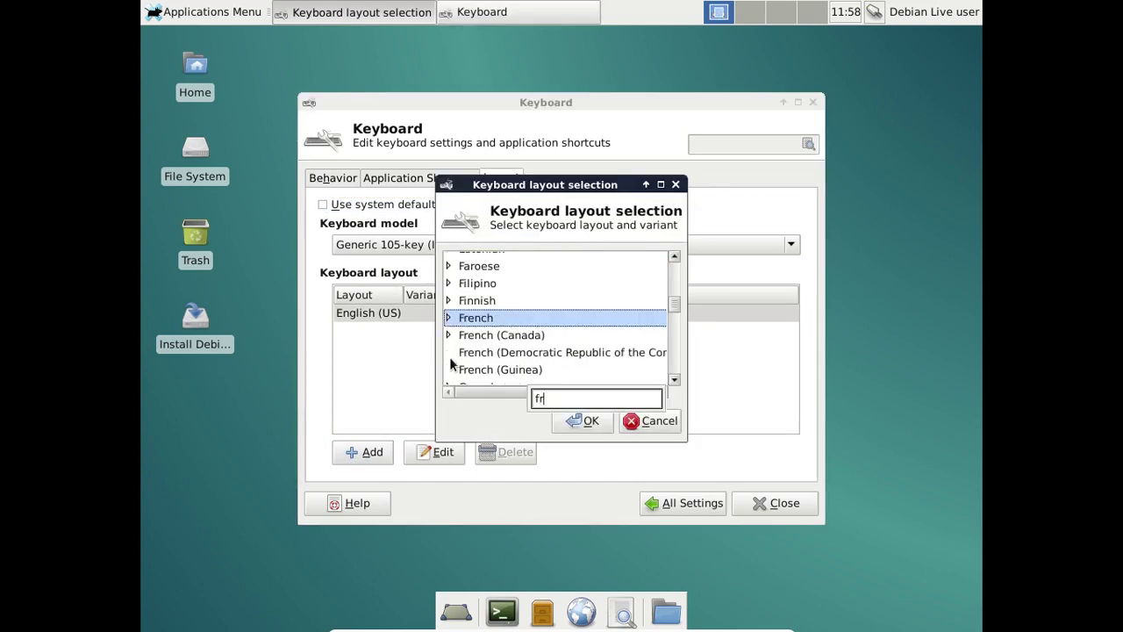
left_click(471, 321)
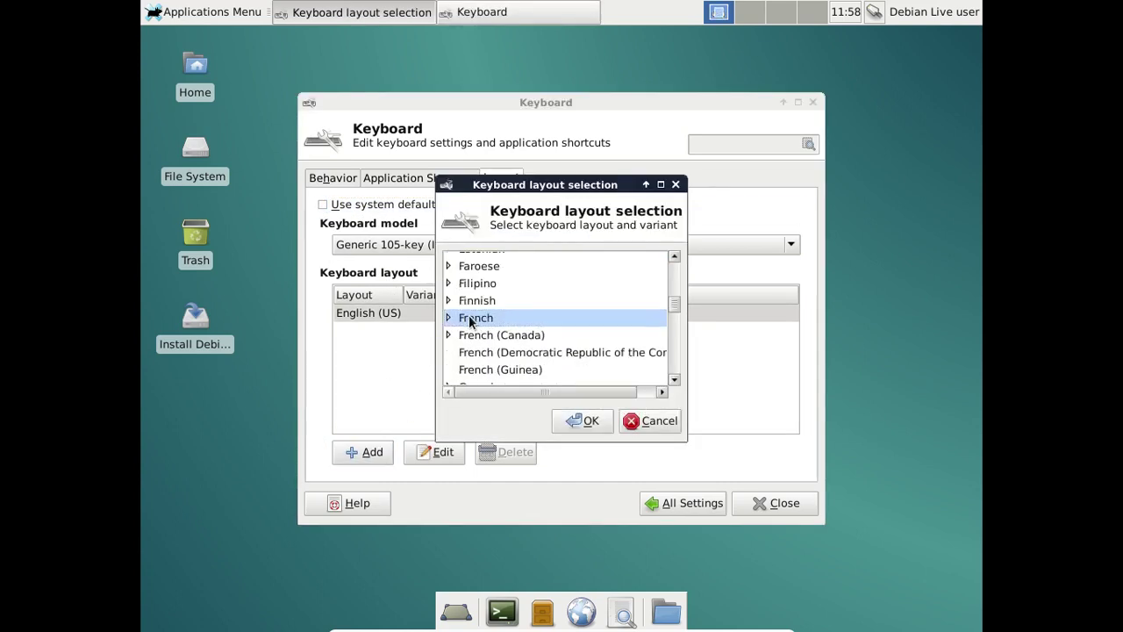
left_click(590, 422)
left_click(508, 451)
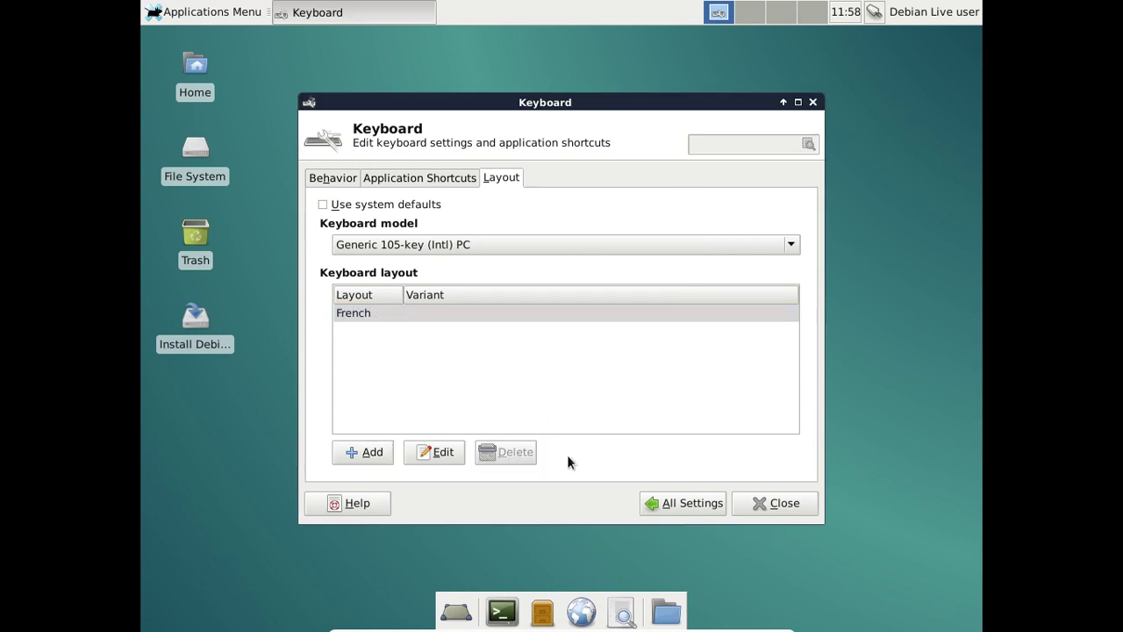
left_click(762, 506)
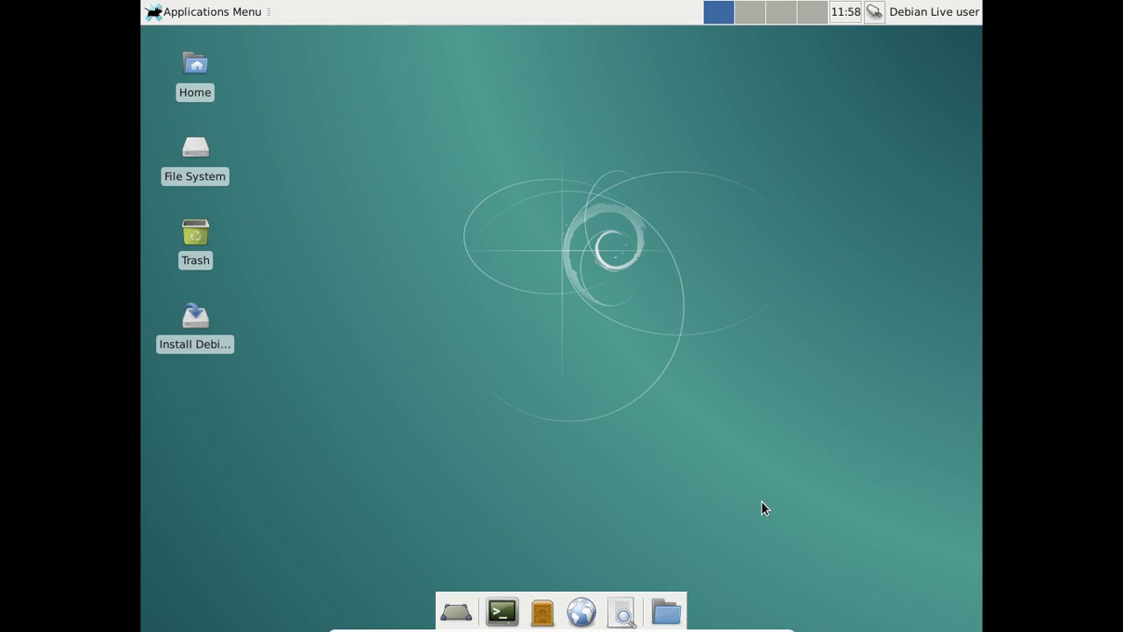
Check the kernel version with uname -a in a terminal, and close the terminal.
left_click(501, 612)
type("uname -a")
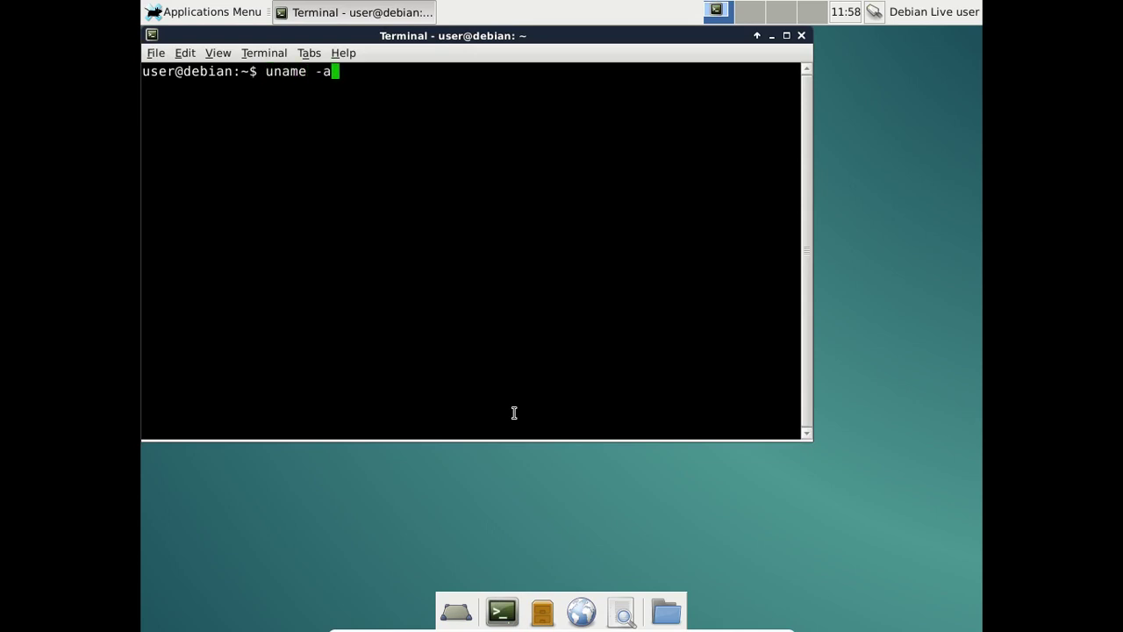
key("Return")
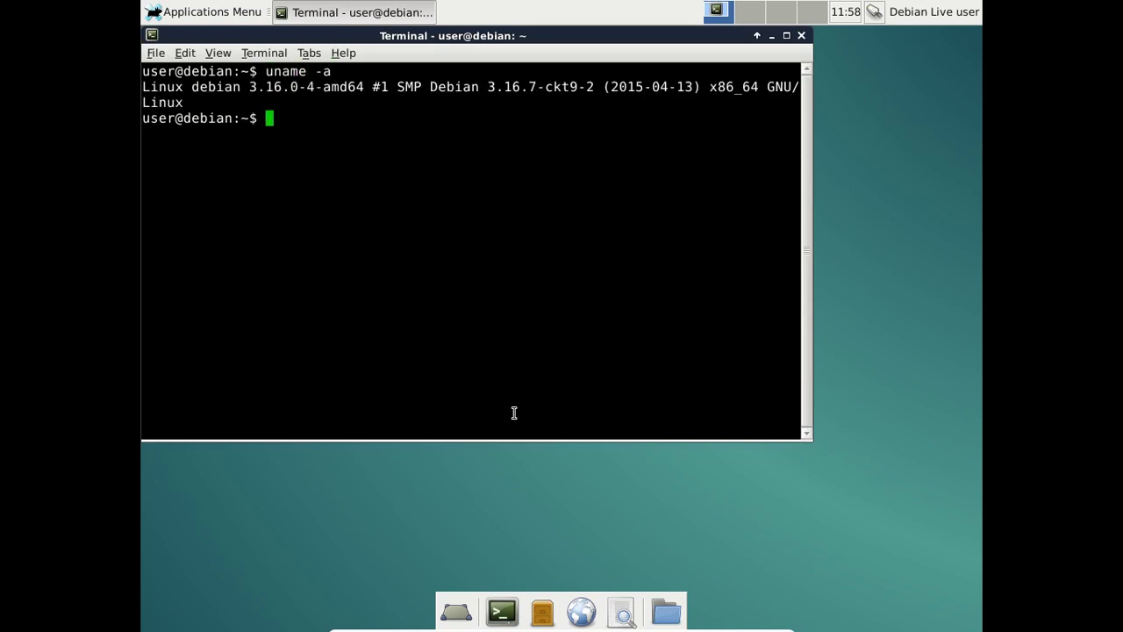
left_click(800, 36)
Launch the Debian sid installer with French as its language, keeping France as the country and the preselected keyboard setting.
left_click(195, 351)
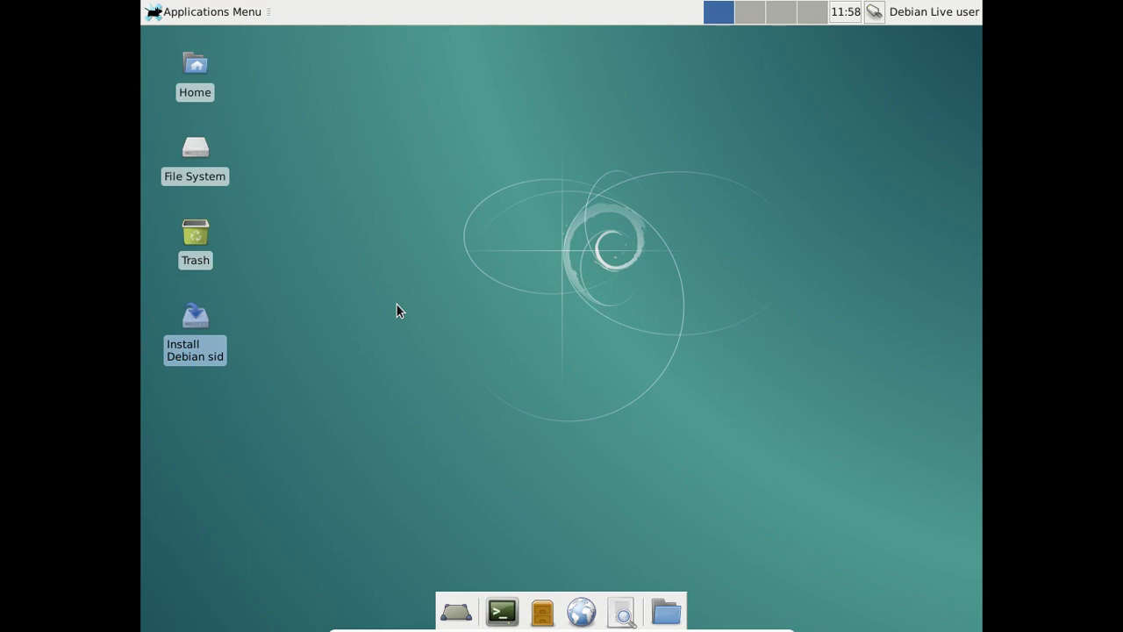
double_click(174, 358)
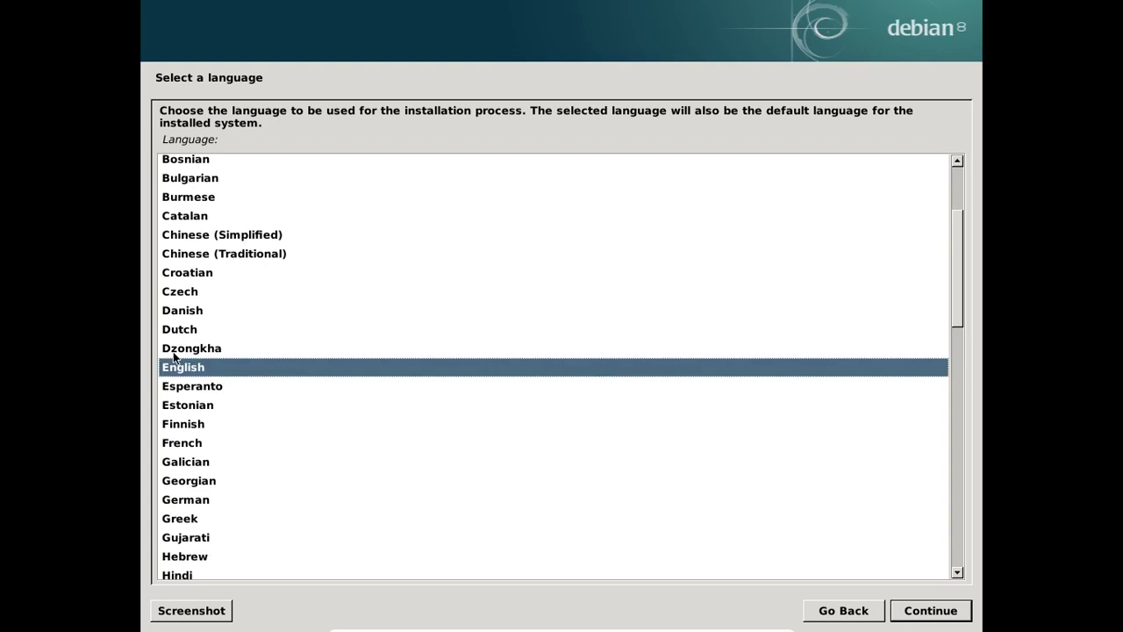
left_click(191, 443)
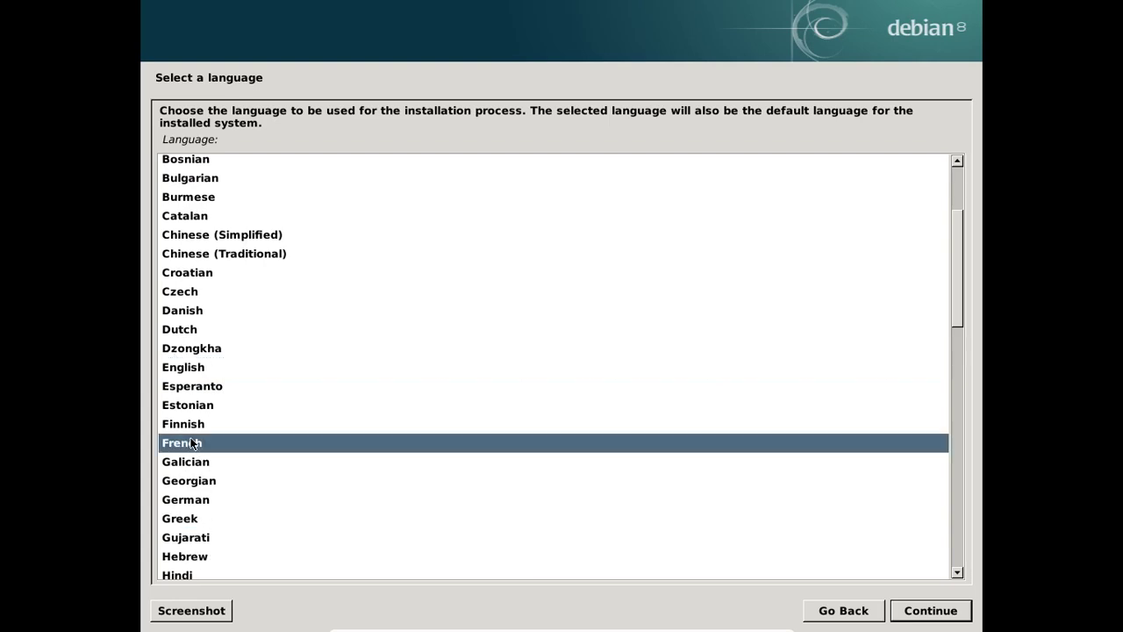
left_click(961, 617)
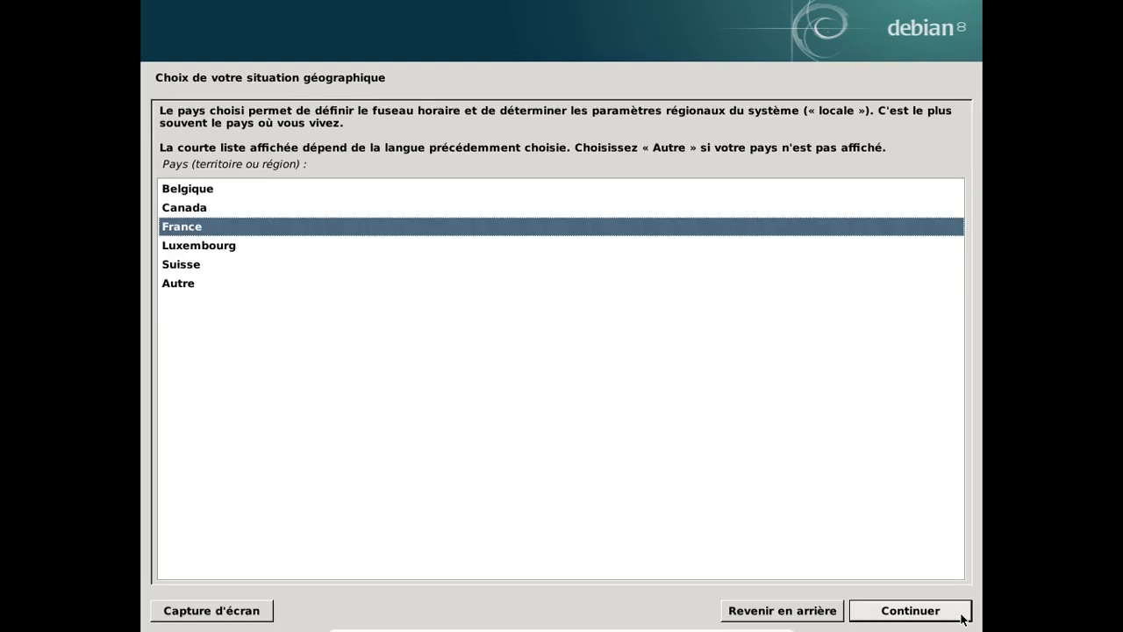
left_click(961, 618)
left_click(962, 618)
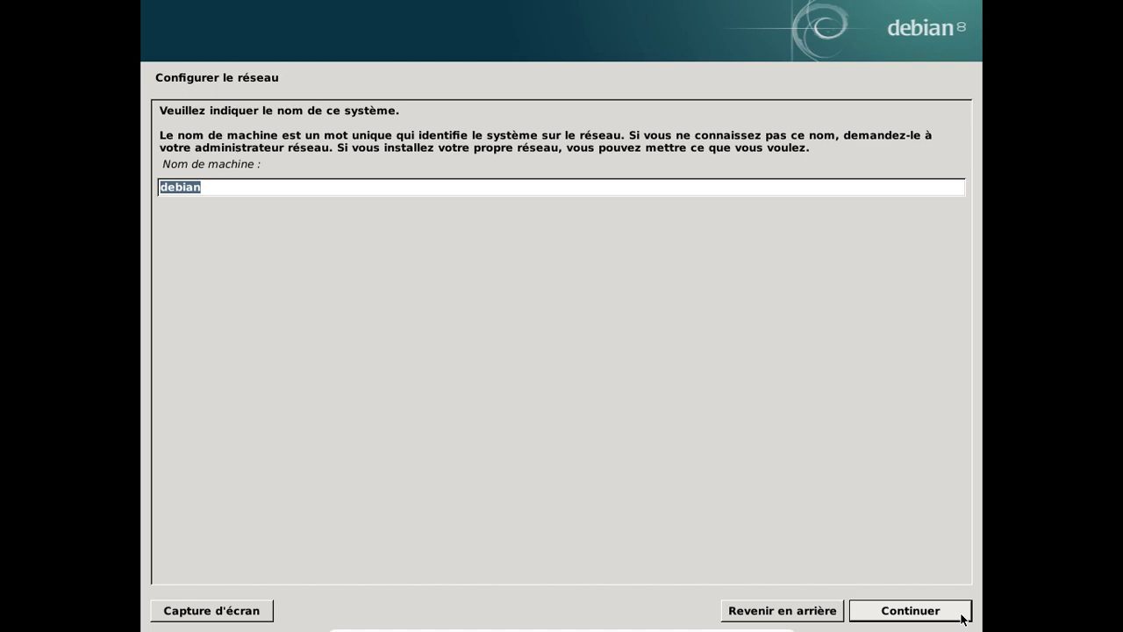
Set the machine name to the user's nickname followed by -debian-xfce, and leave the network domain empty.
key("Home")
type("fredo")
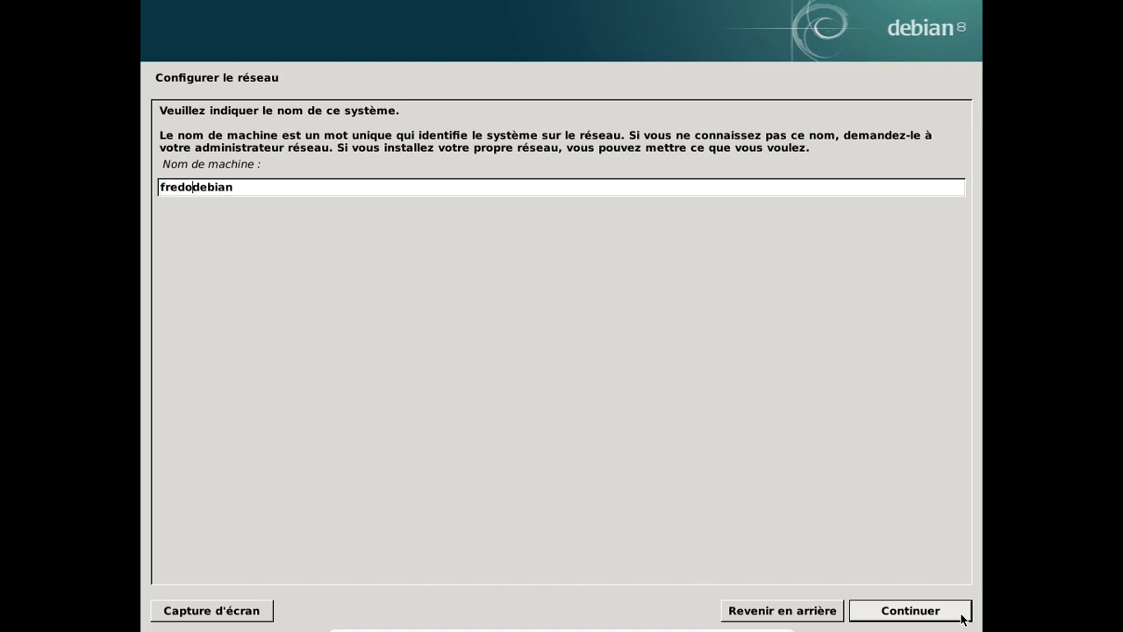
type("-")
key("End")
type("-xfce")
left_click(962, 619)
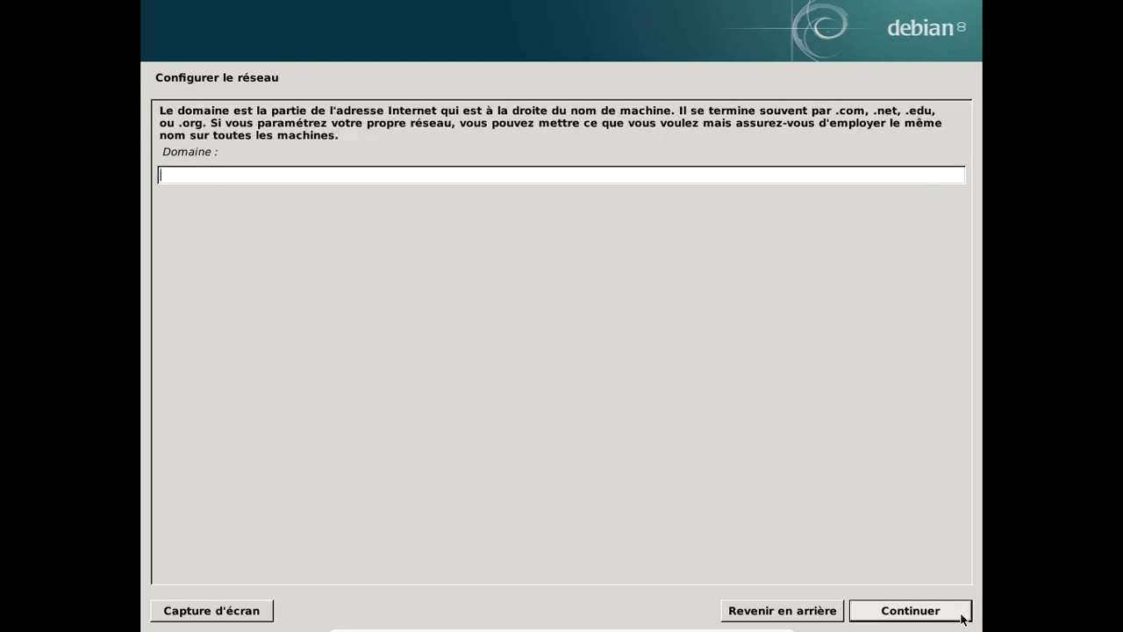
left_click(961, 618)
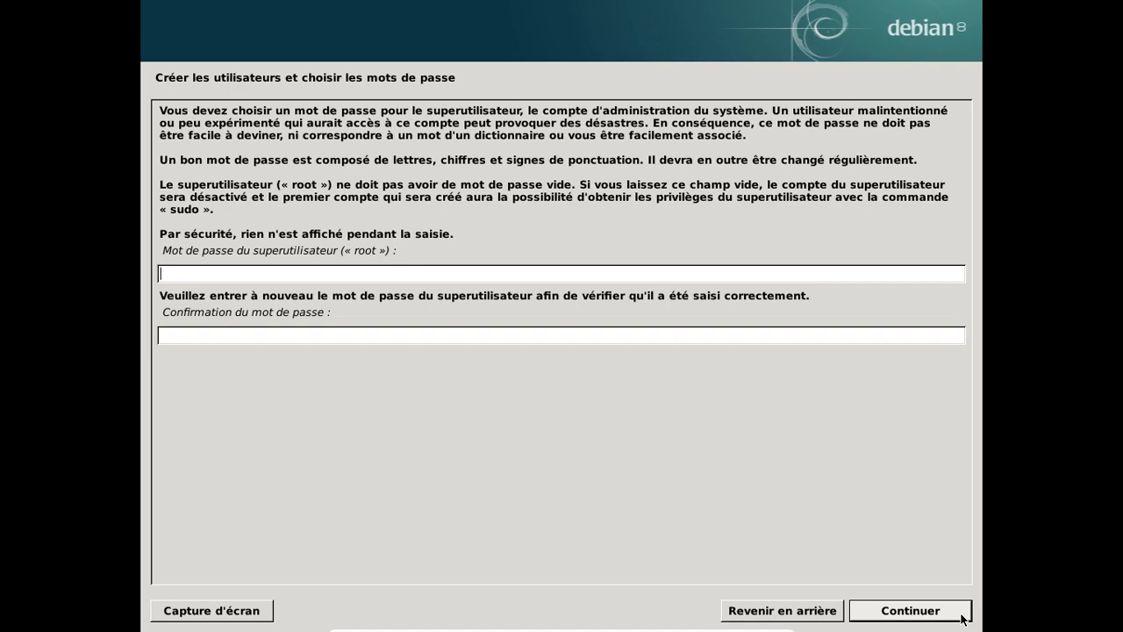
Enter and confirm the superuser (root) password, and submit it.
type("********")
key("Tab")
type("********")
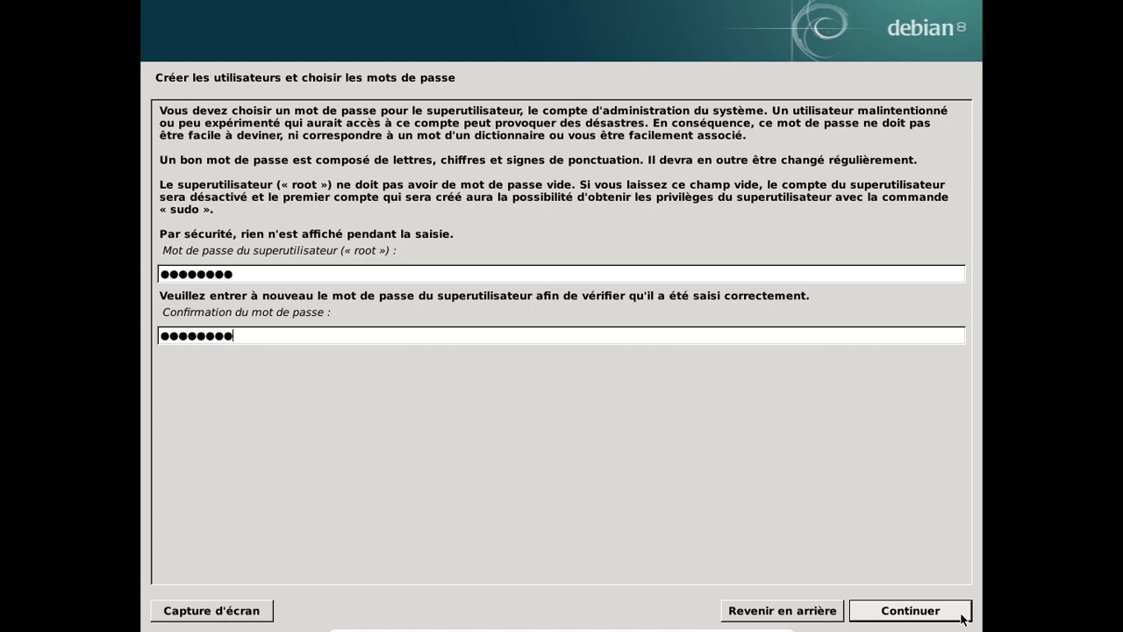
key("Tab")
key("Return")
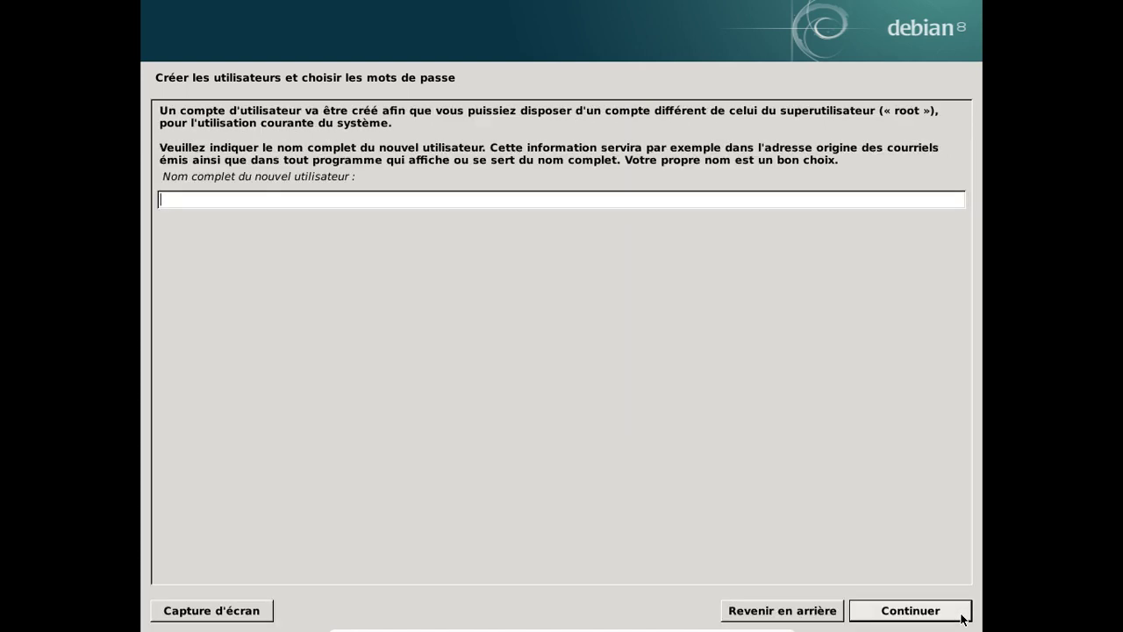
Enter the new user's full name and replace the suggested account login with a shorter one.
type("Frederic Bezies")
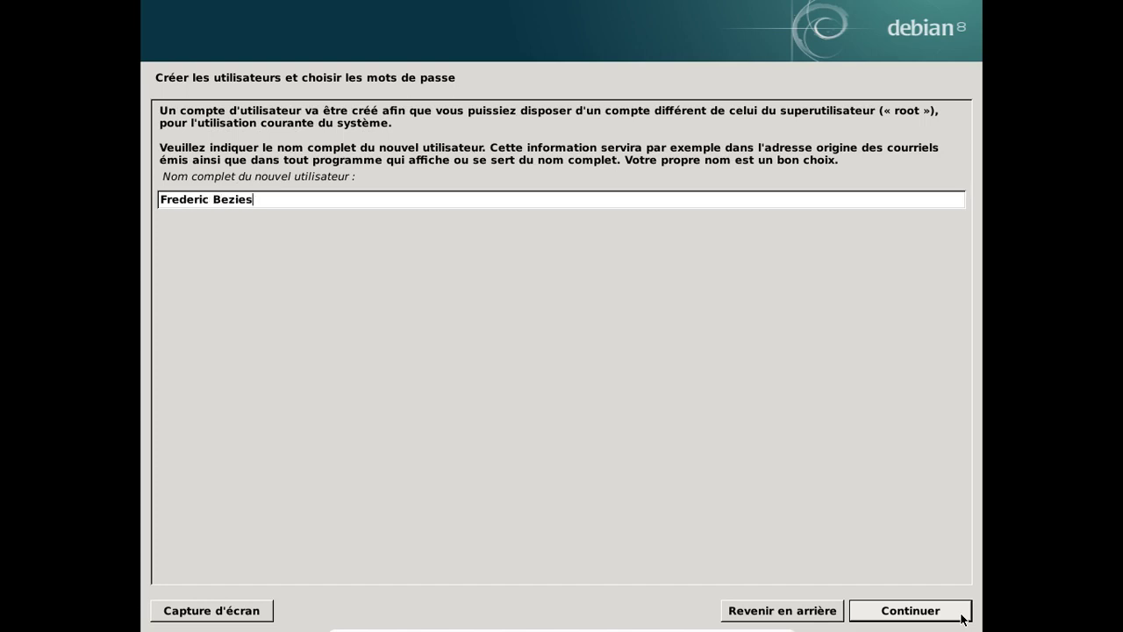
key("Return")
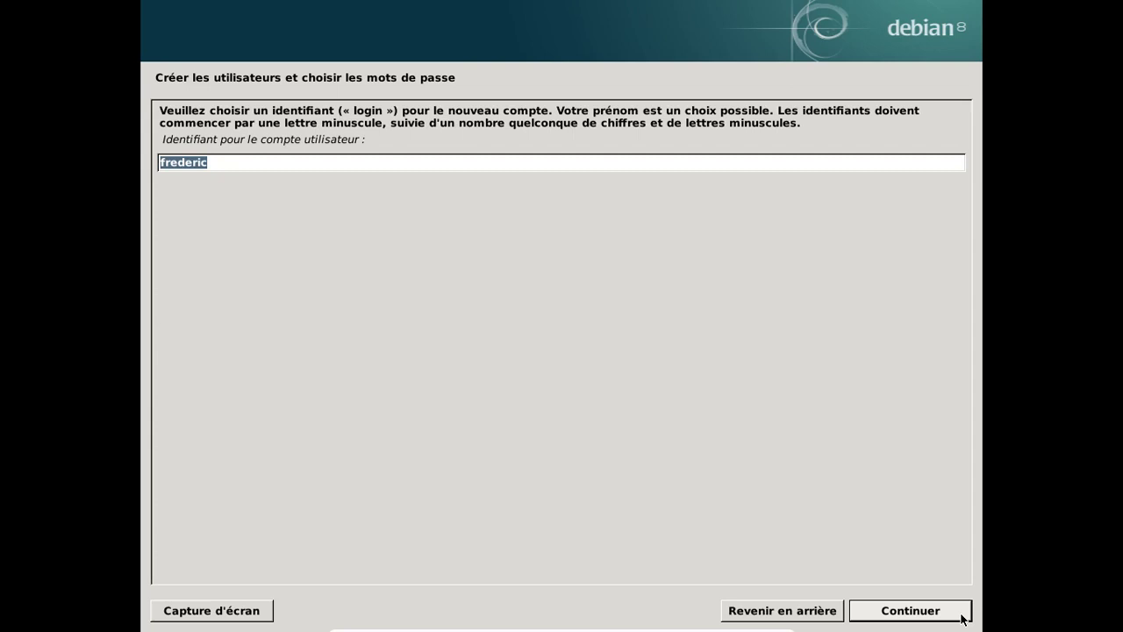
type("fred")
key("Return")
Enter and confirm the new user's account password, and submit it.
type("********")
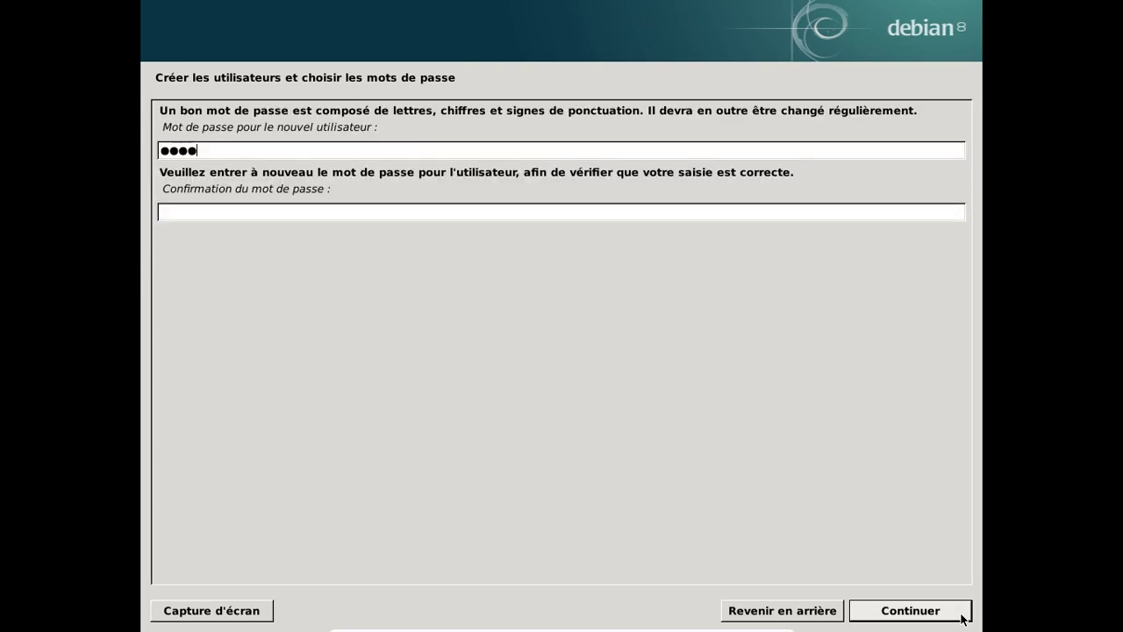
key("Tab")
type("********")
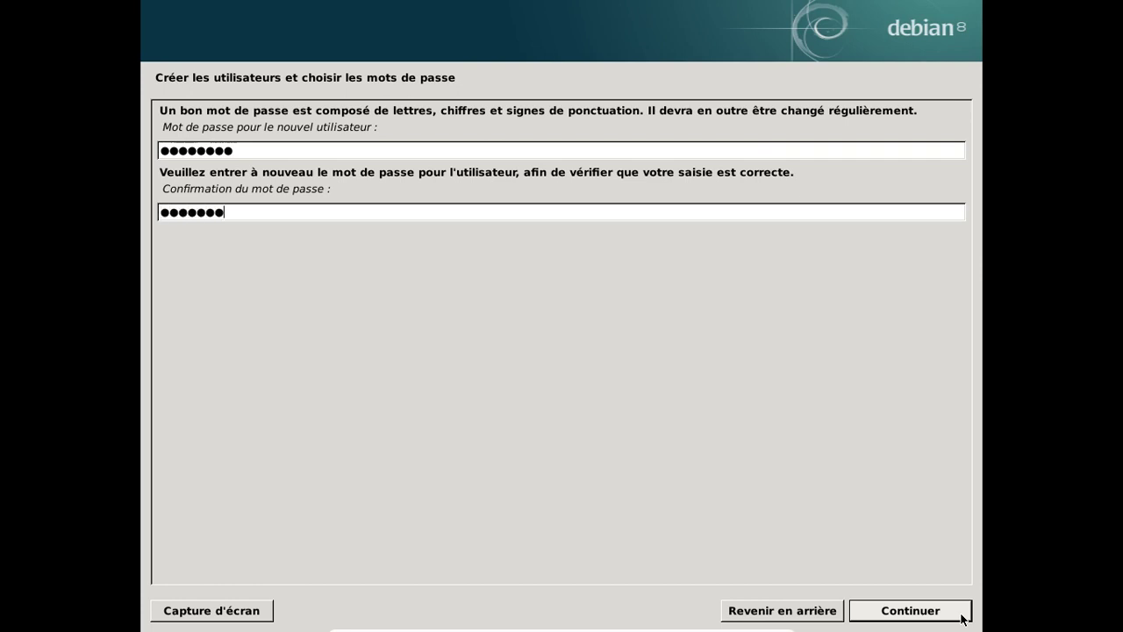
key("Return")
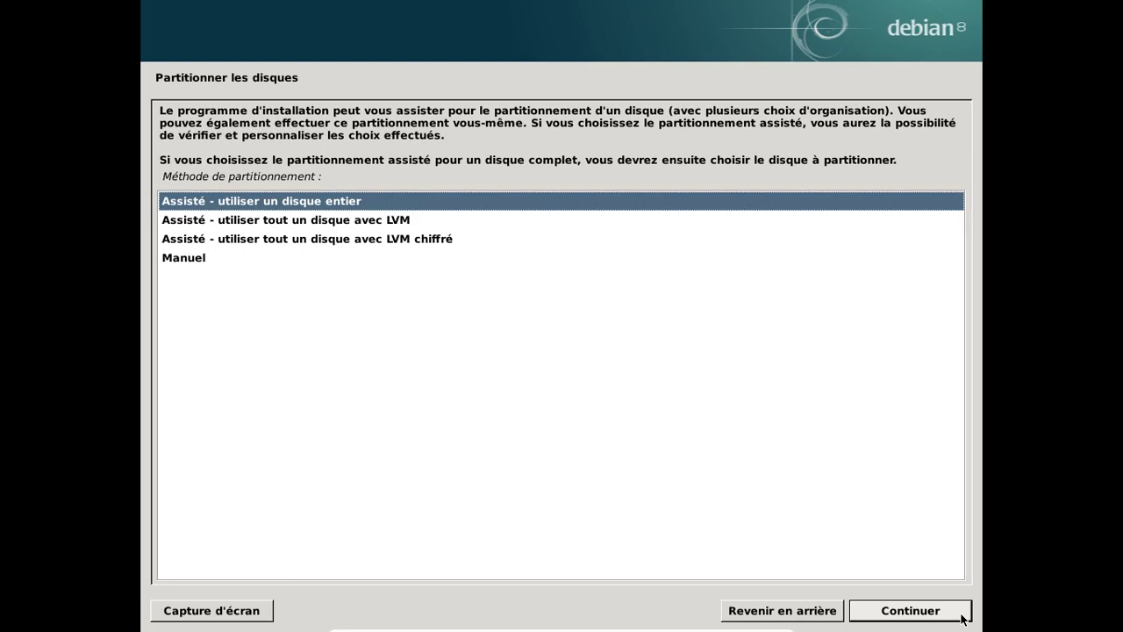
Choose guided partitioning of the entire sda disk with a separate /home partition.
left_click(962, 618)
left_click(962, 619)
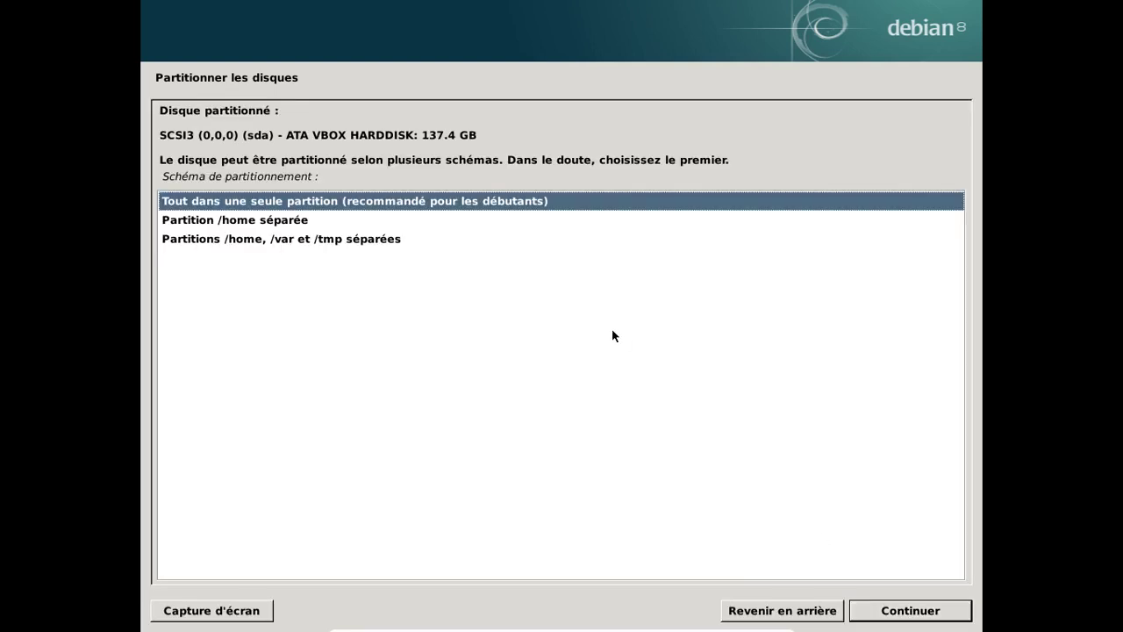
left_click(376, 218)
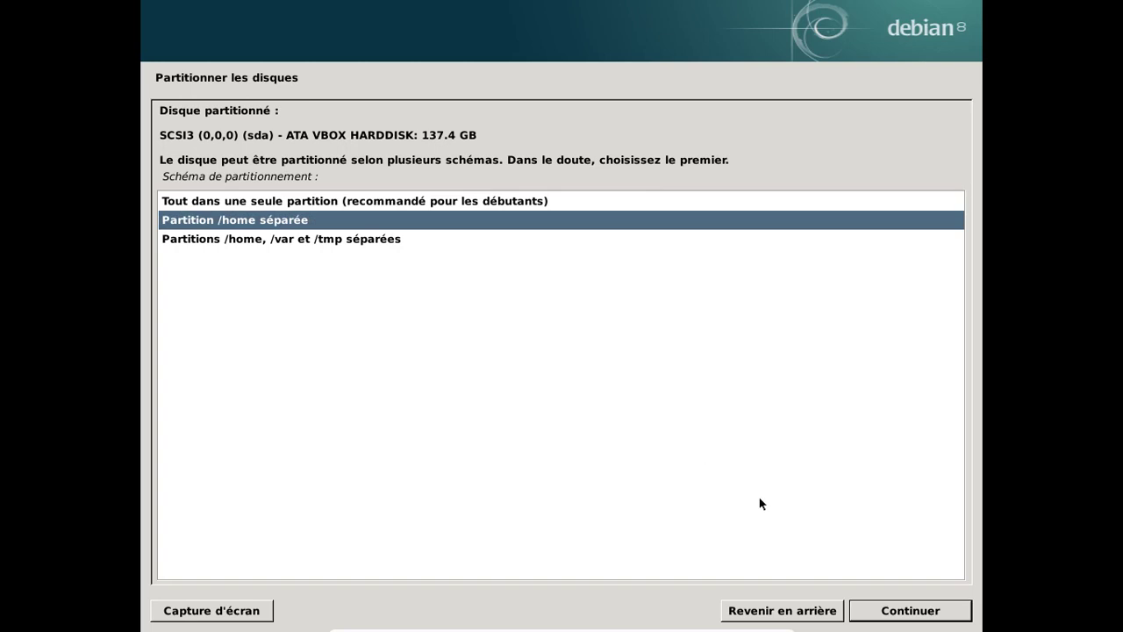
left_click(934, 611)
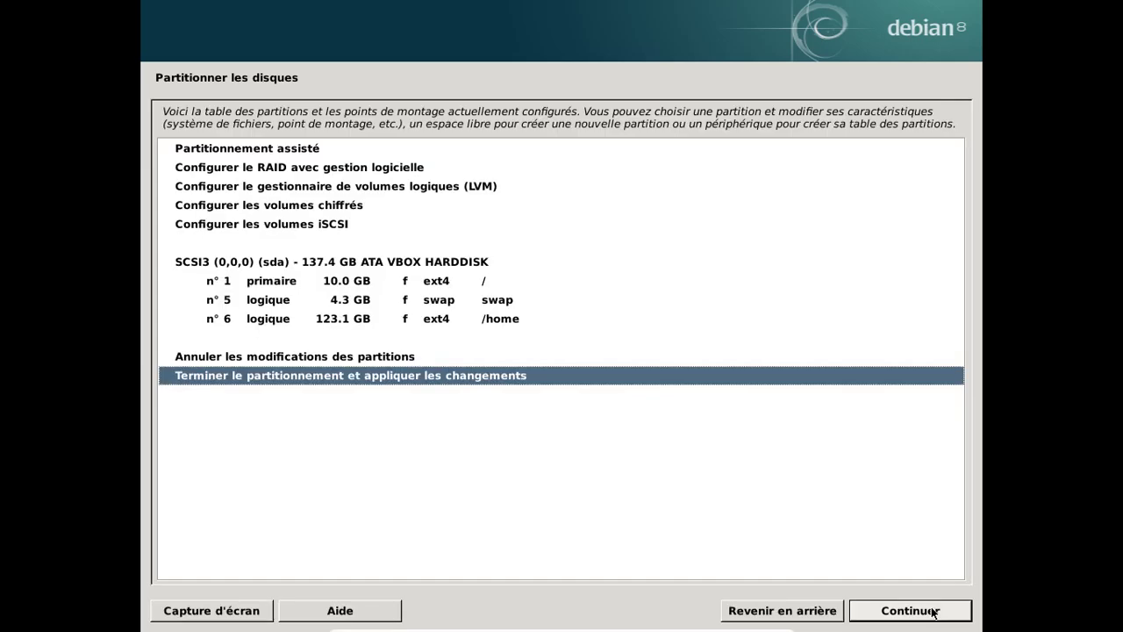
Finish the partitioning and agree to write the changes to the disk.
left_click(933, 611)
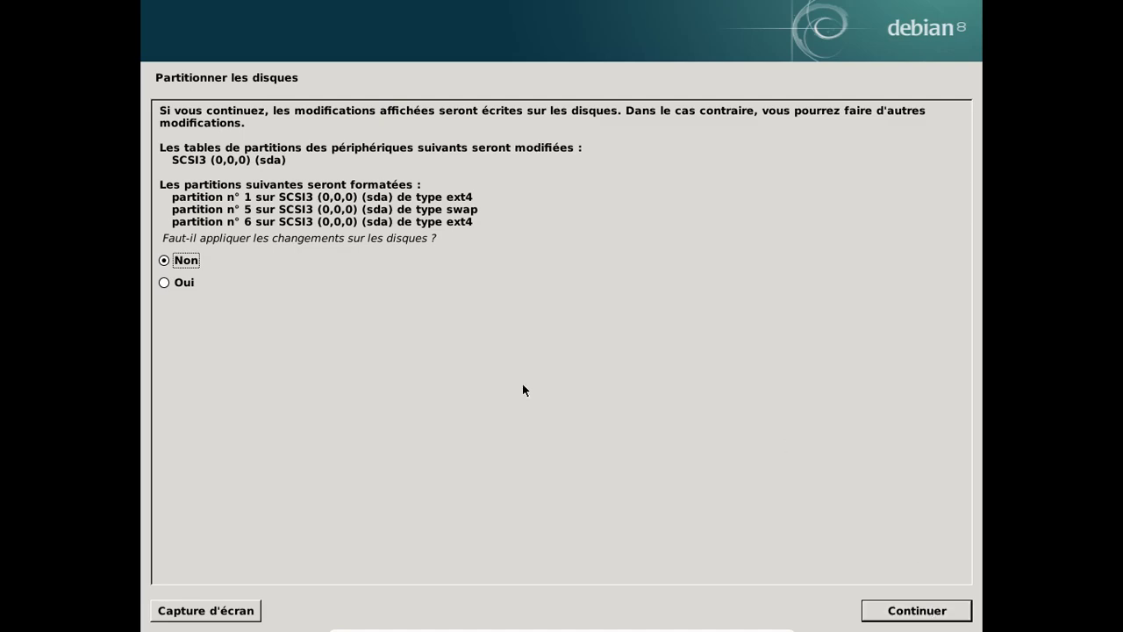
key("Down")
left_click(914, 610)
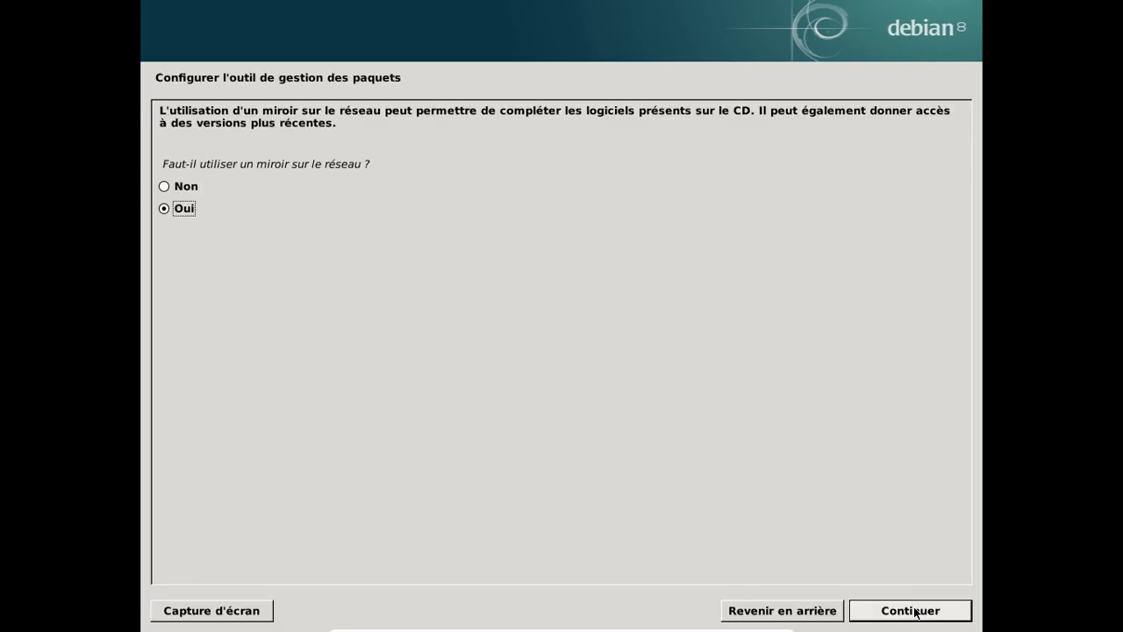
Use the network mirror ftp2.fr.debian.org in France for packages, without an HTTP proxy.
left_click(915, 611)
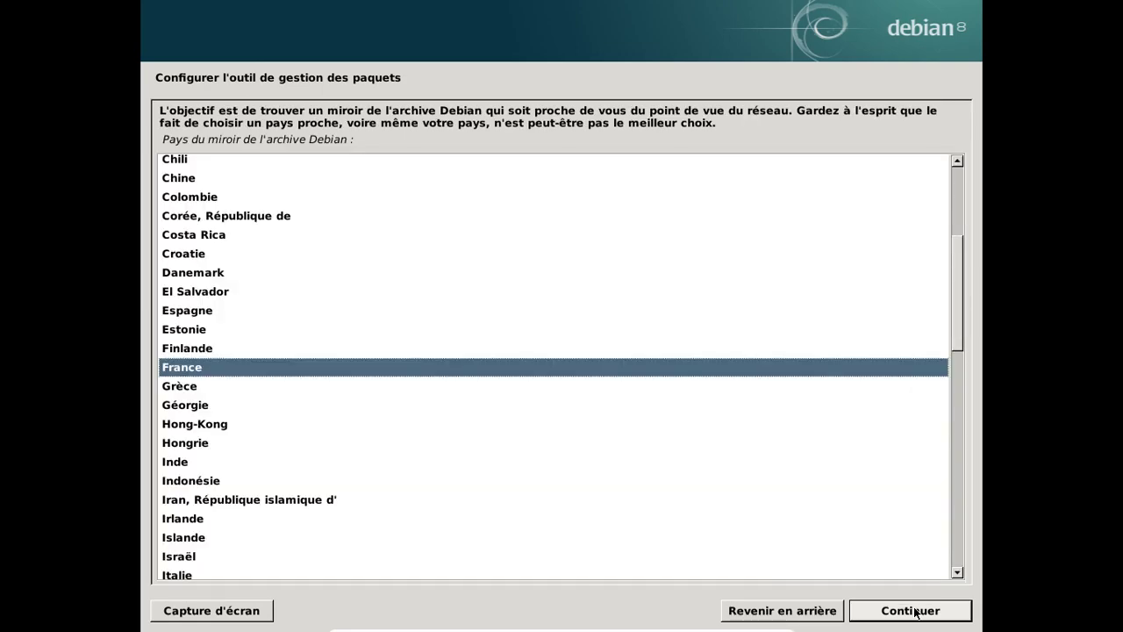
left_click(915, 611)
left_click(297, 226)
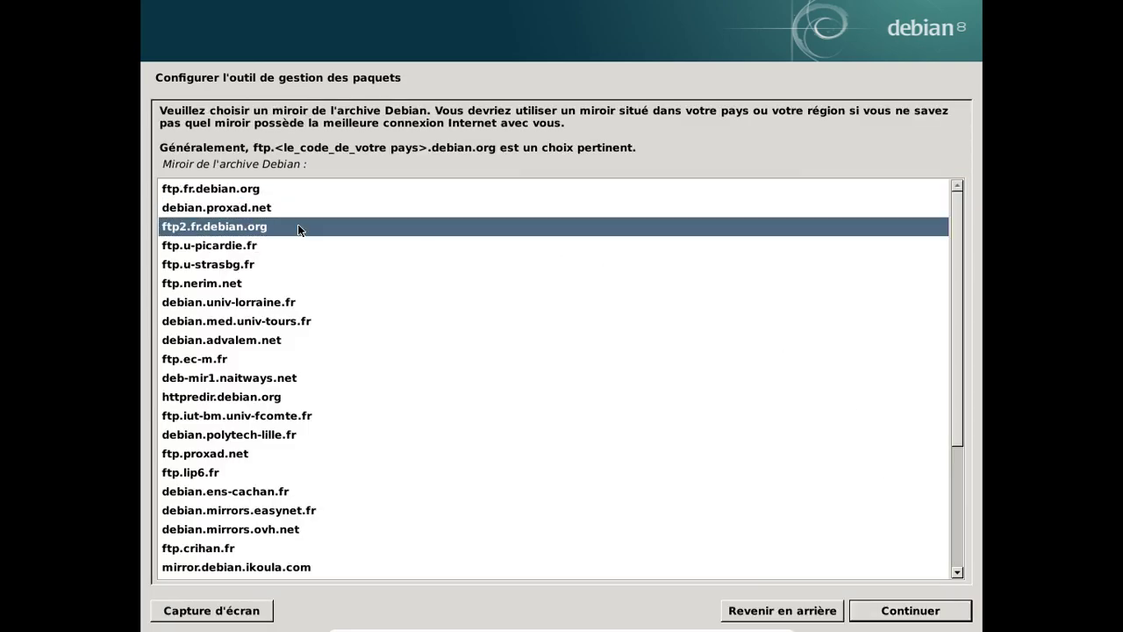
left_click(913, 612)
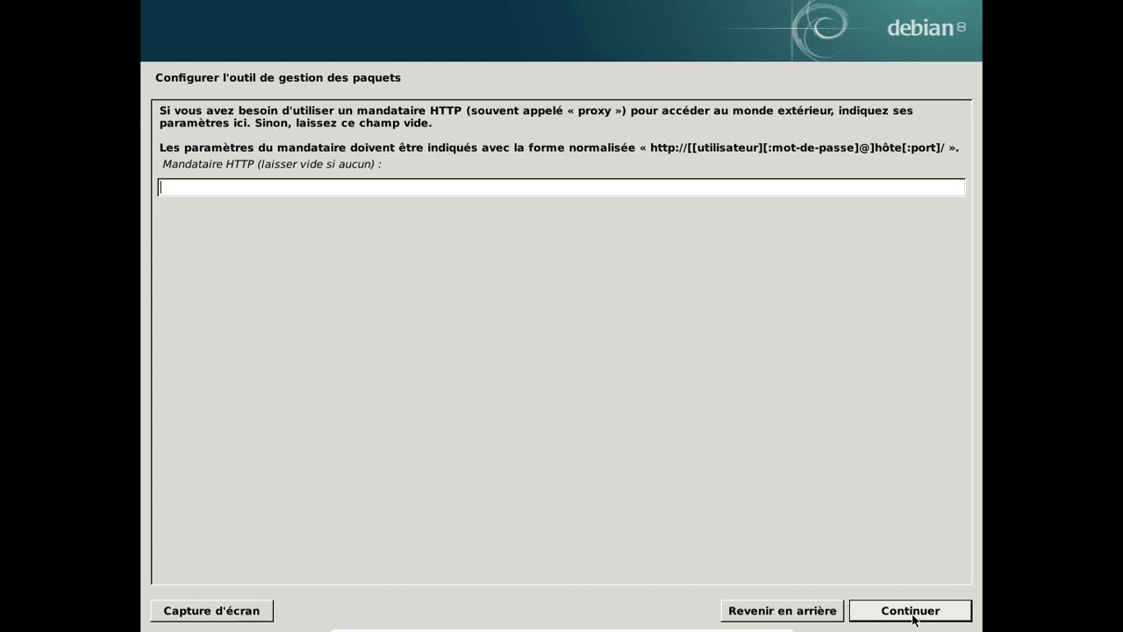
left_click(912, 614)
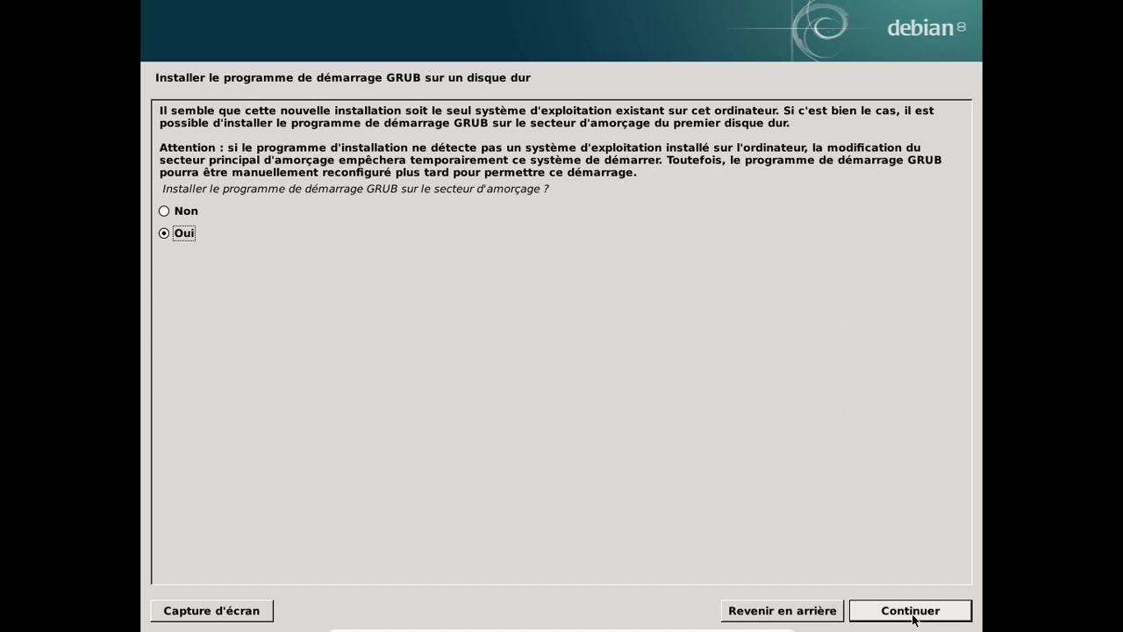
Agree to install the GRUB boot loader on the boot sector, and choose /dev/sda as the target device.
left_click(914, 620)
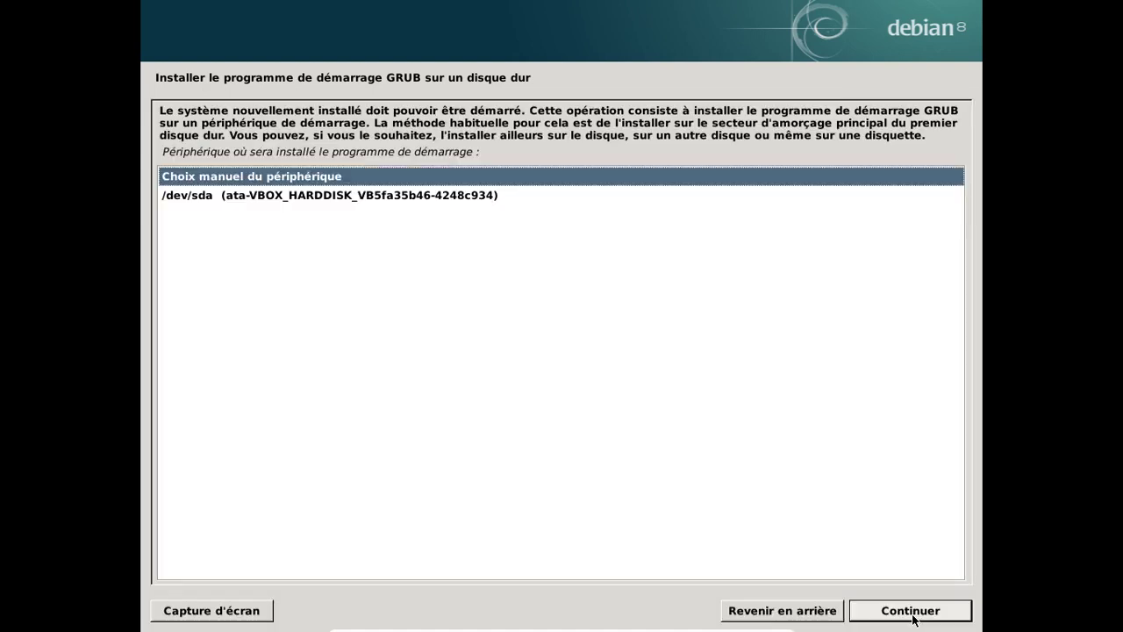
left_click(471, 196)
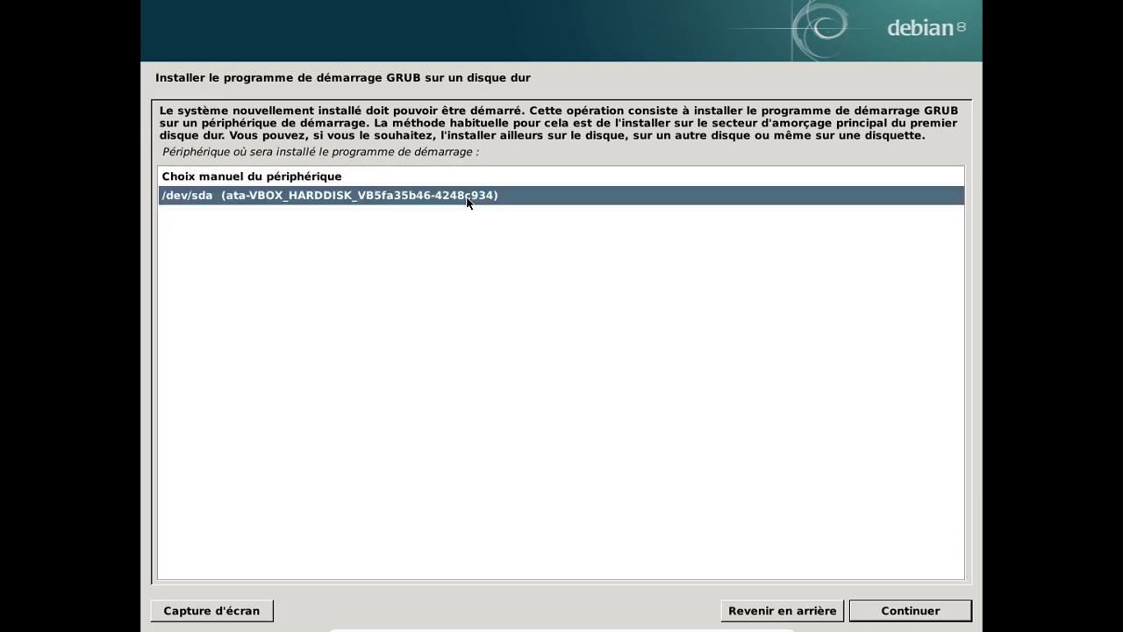
left_click(924, 615)
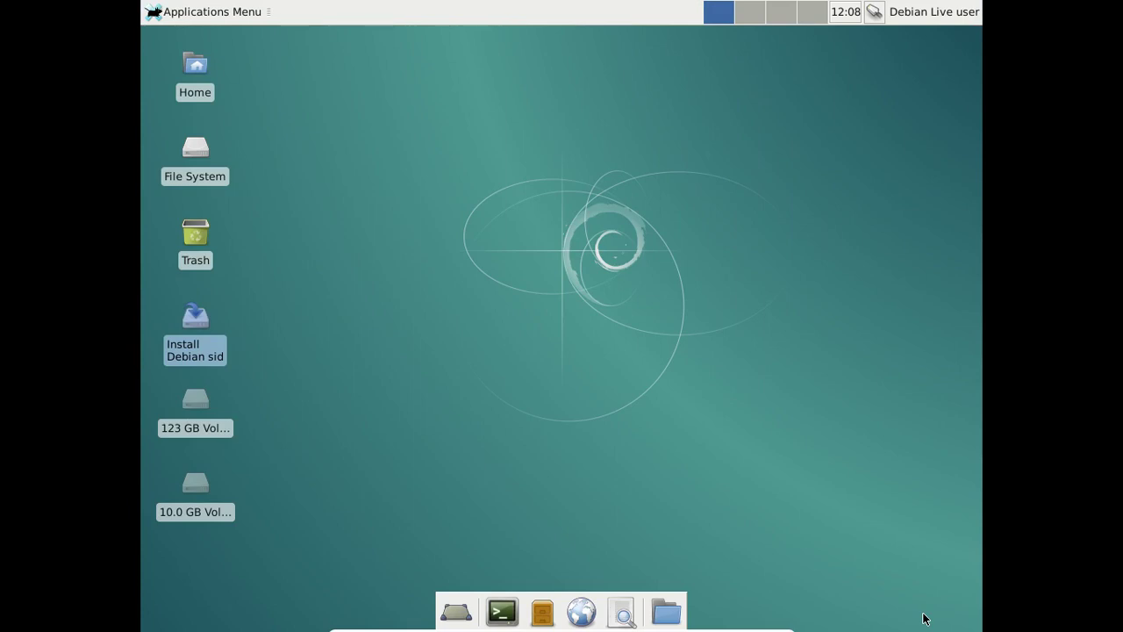
Log out of the Debian live session to leave it for a restart.
left_click(974, 11)
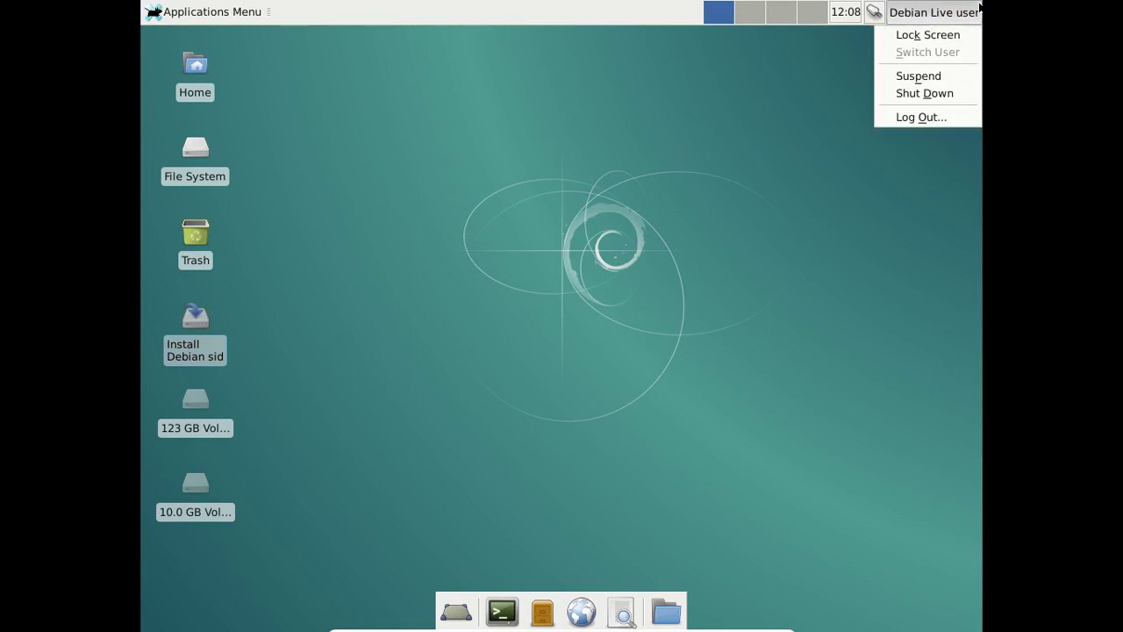
left_click(938, 118)
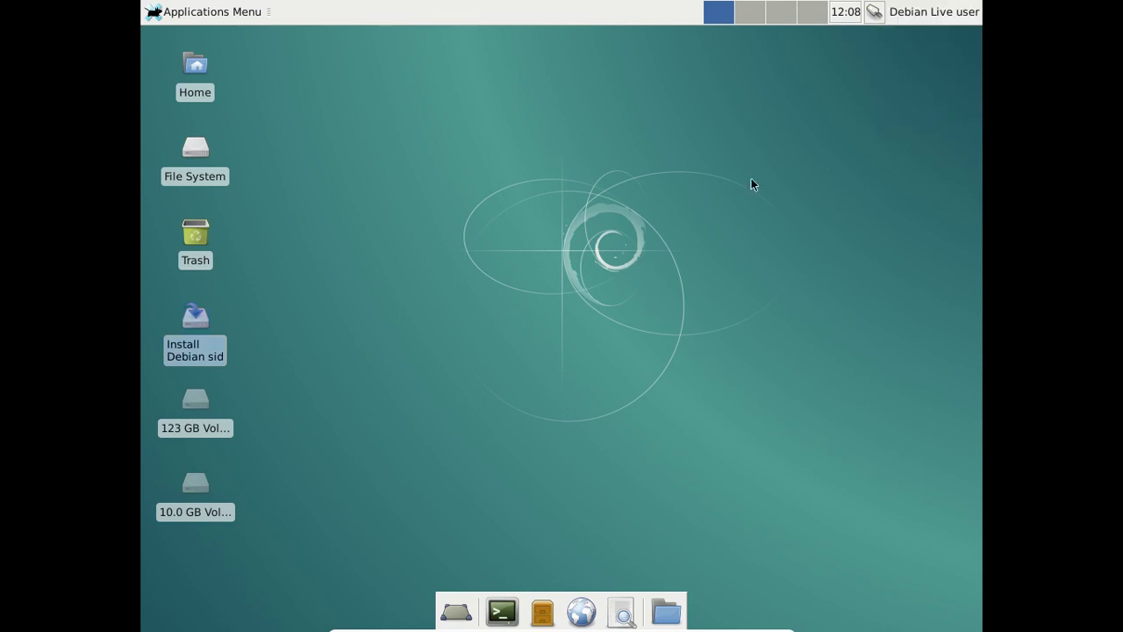
left_click(561, 258)
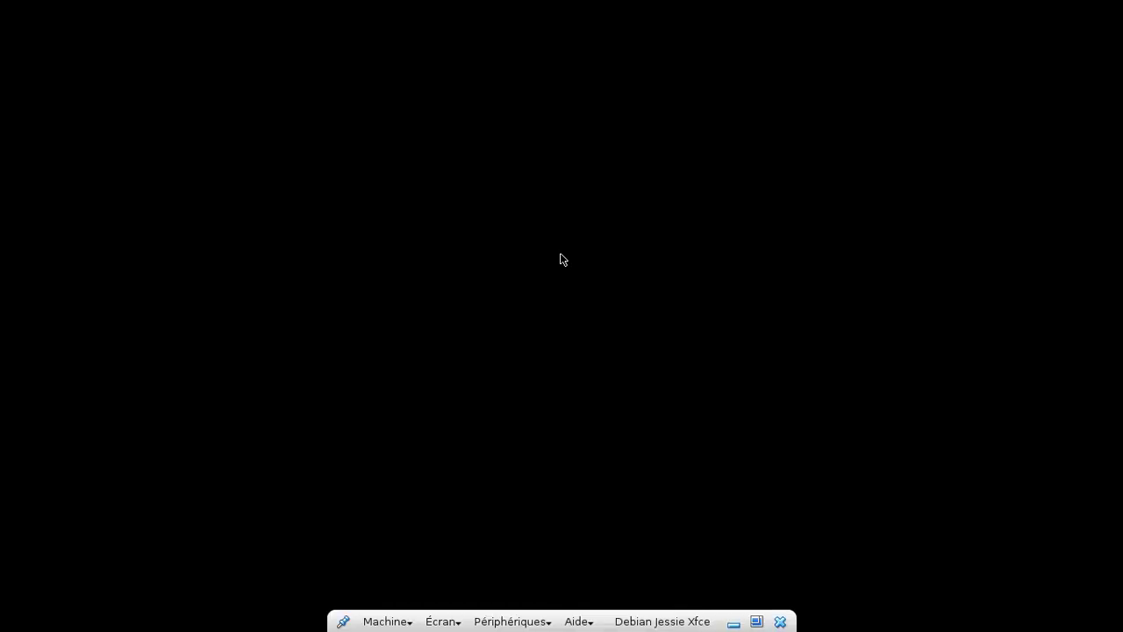
Restart the virtual machine and boot the installed Debian GNU/Linux entry.
left_click(386, 618)
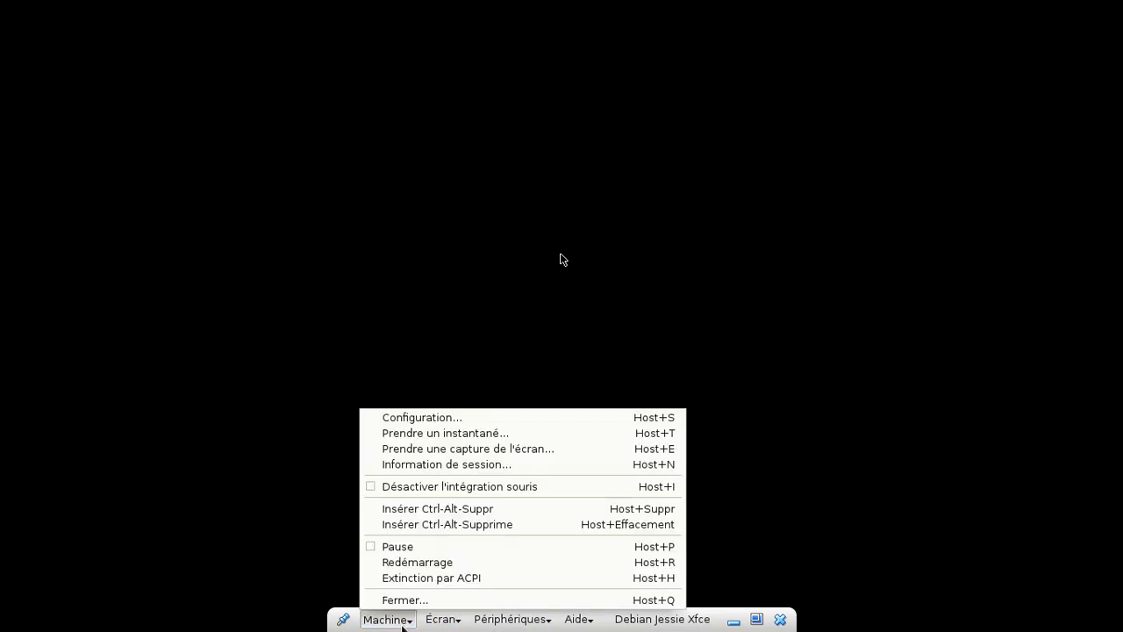
left_click(419, 562)
left_click(566, 410)
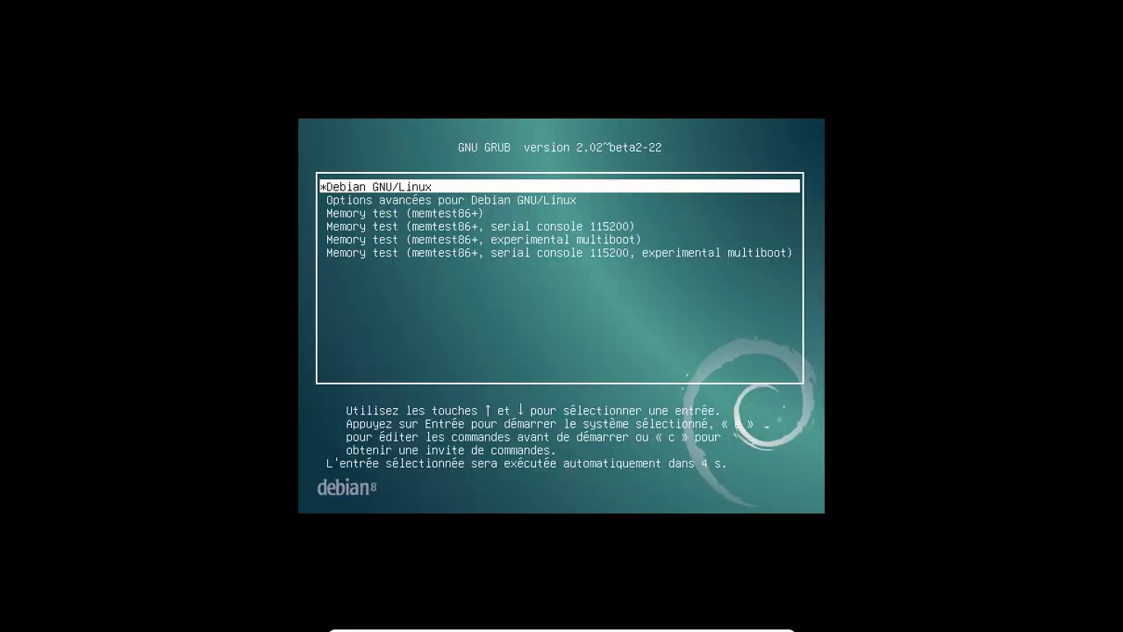
key("Return")
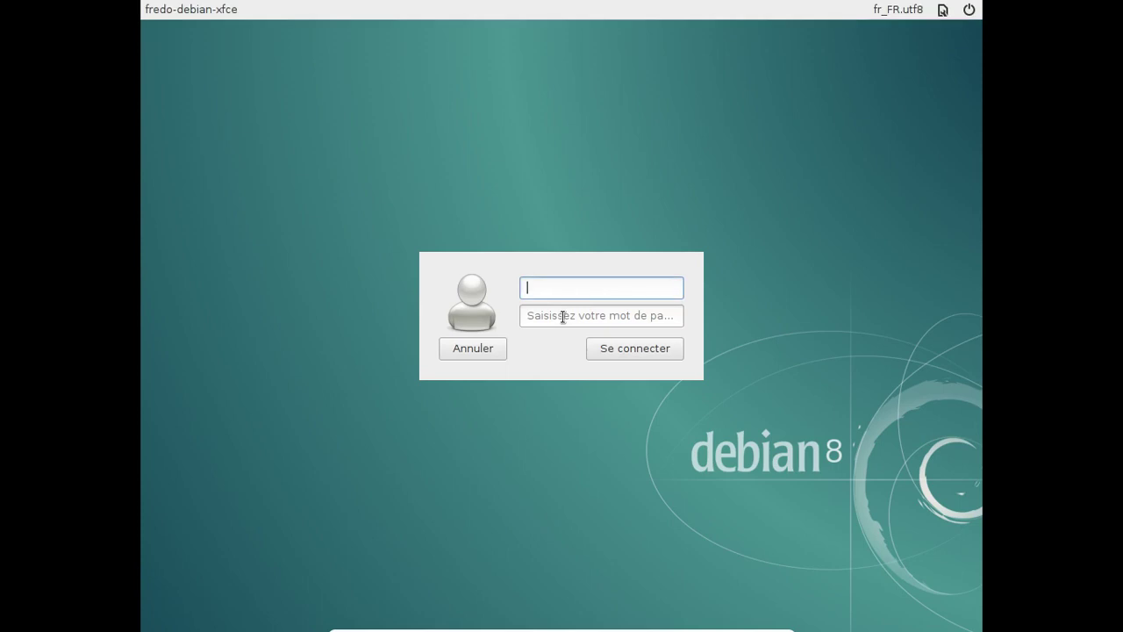
Log in with the user name and account password, and start the Xfce panel with its default settings.
type("fred")
key("Tab")
type("••••••••")
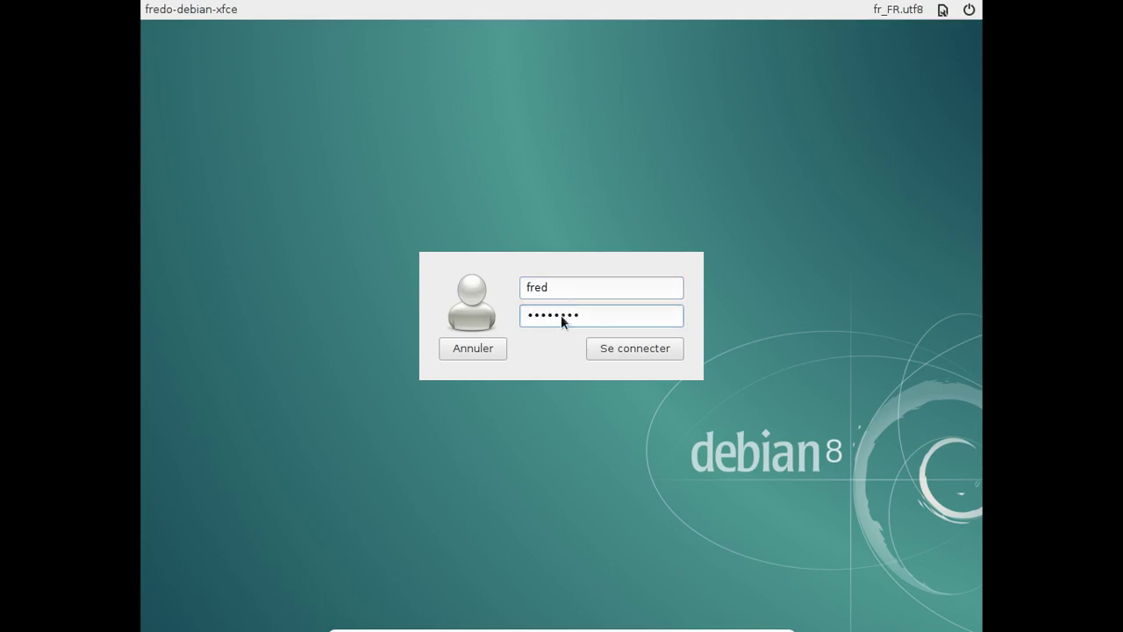
key("Return")
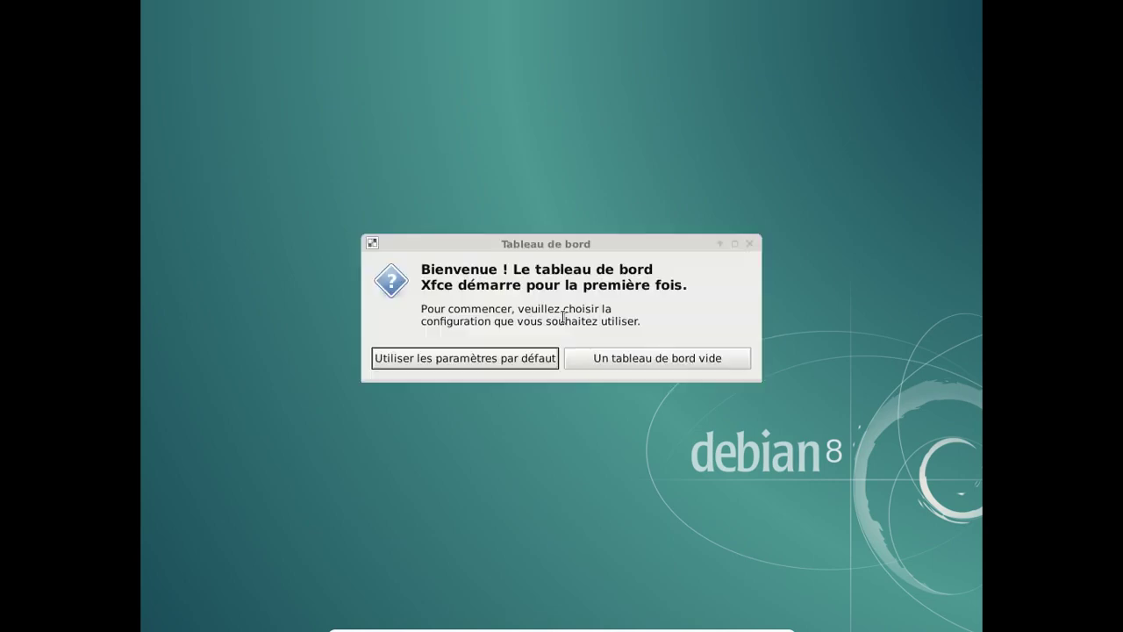
left_click(506, 353)
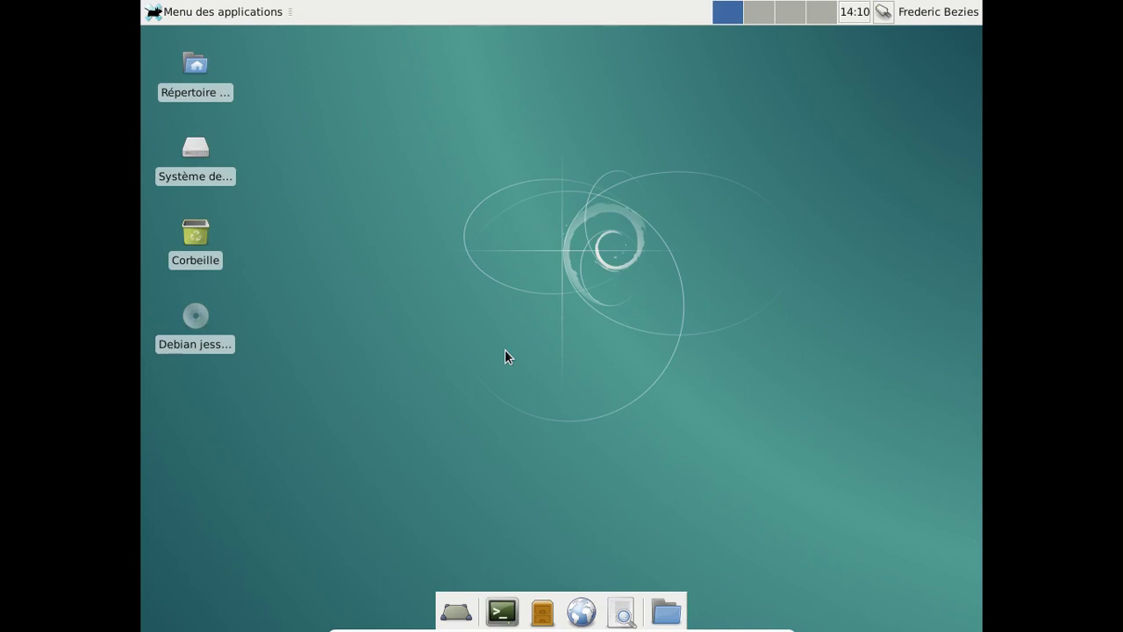
Add the Audio Mixer plugin to the upper Xfce panel.
right_click(637, 19)
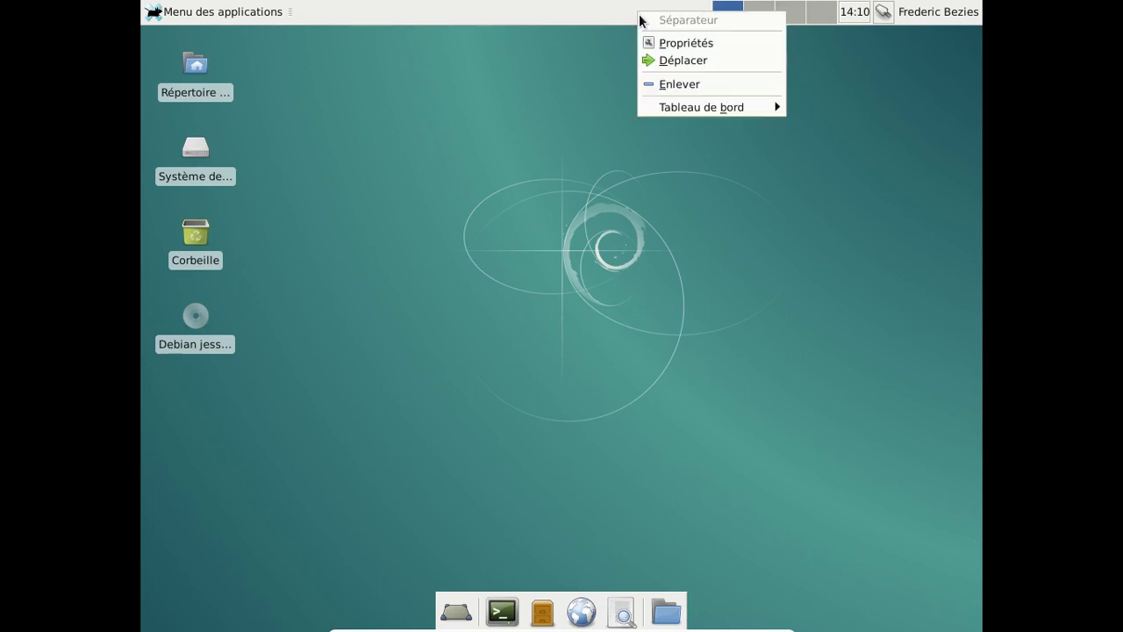
mouse_move(705, 107)
left_click(621, 107)
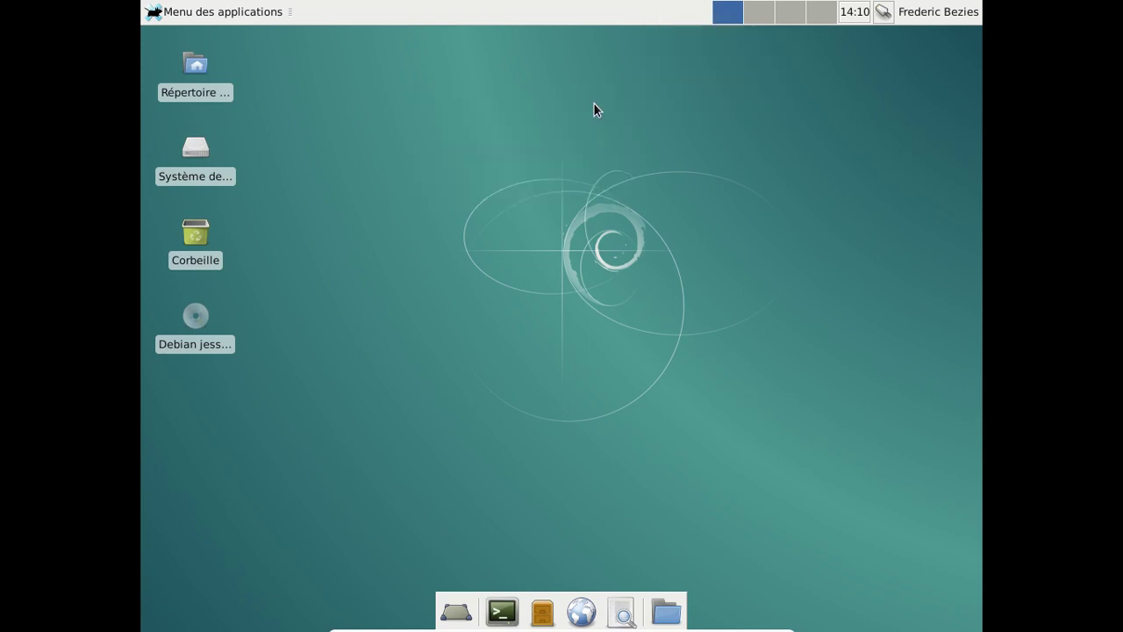
left_click(290, 253)
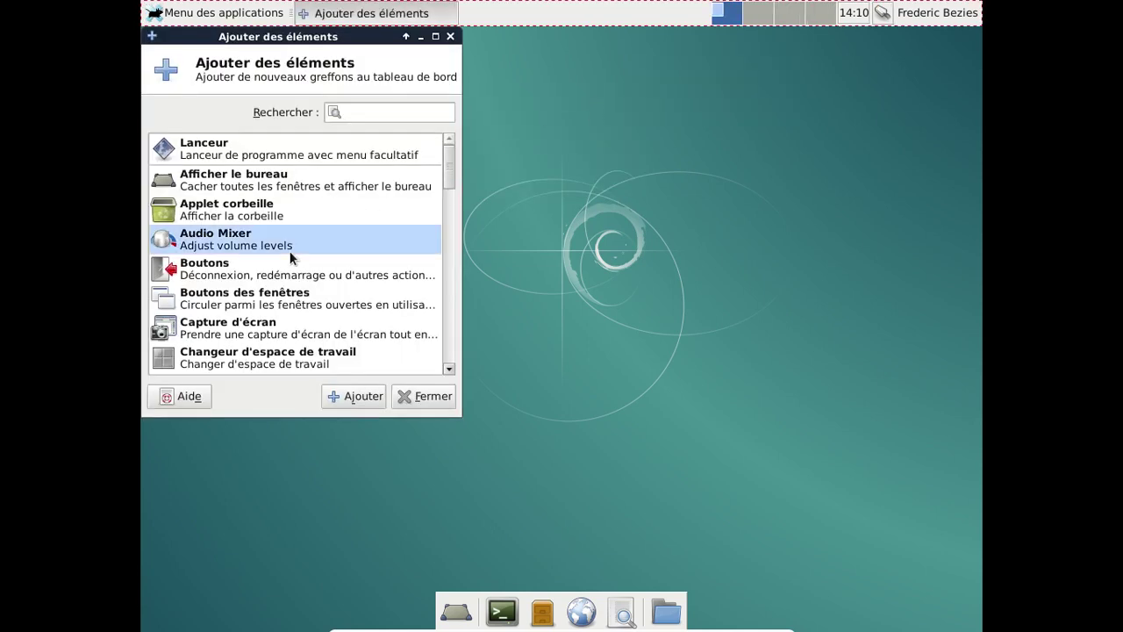
left_click(364, 401)
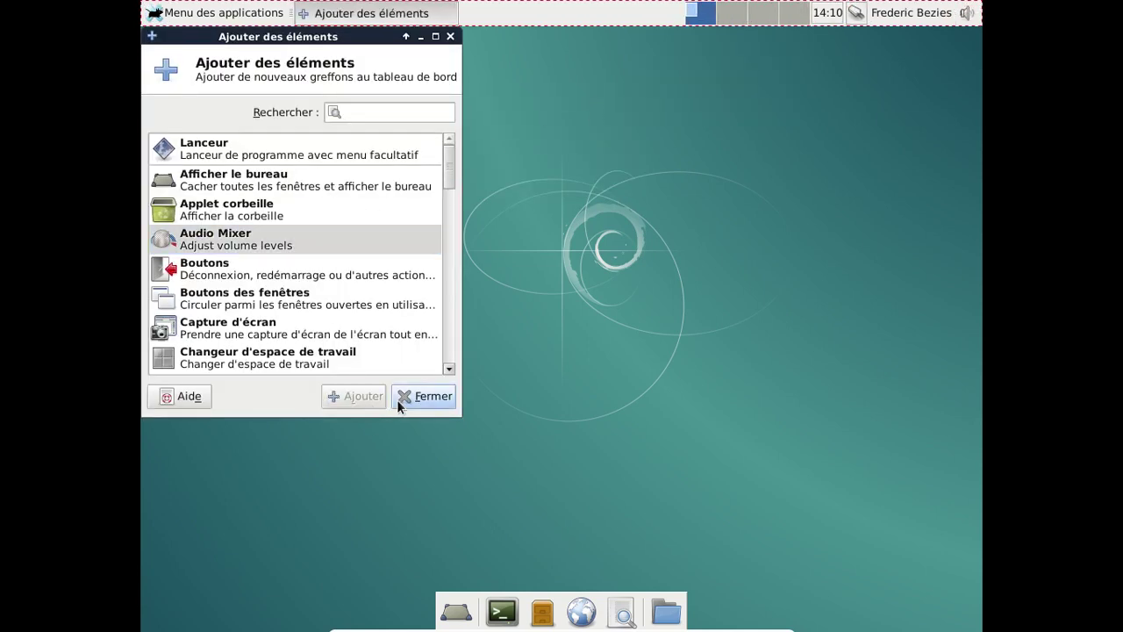
Add the Mise-à-jour météo plugin to the panel and finish adding elements.
scroll(369, 286, "down", 10)
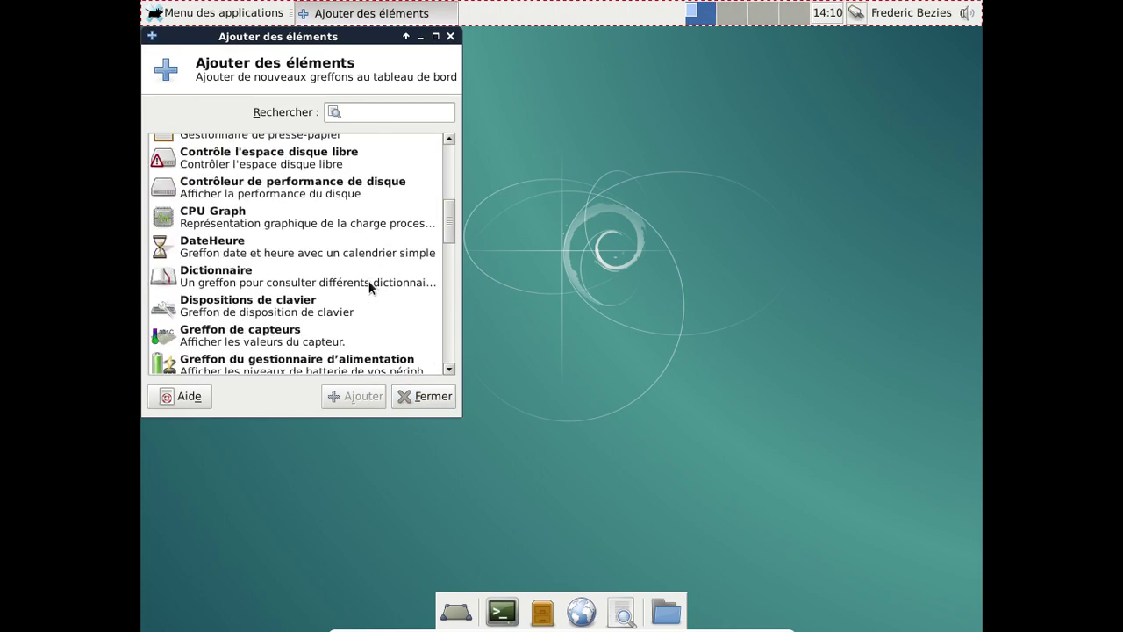
scroll(364, 284, "down", 3)
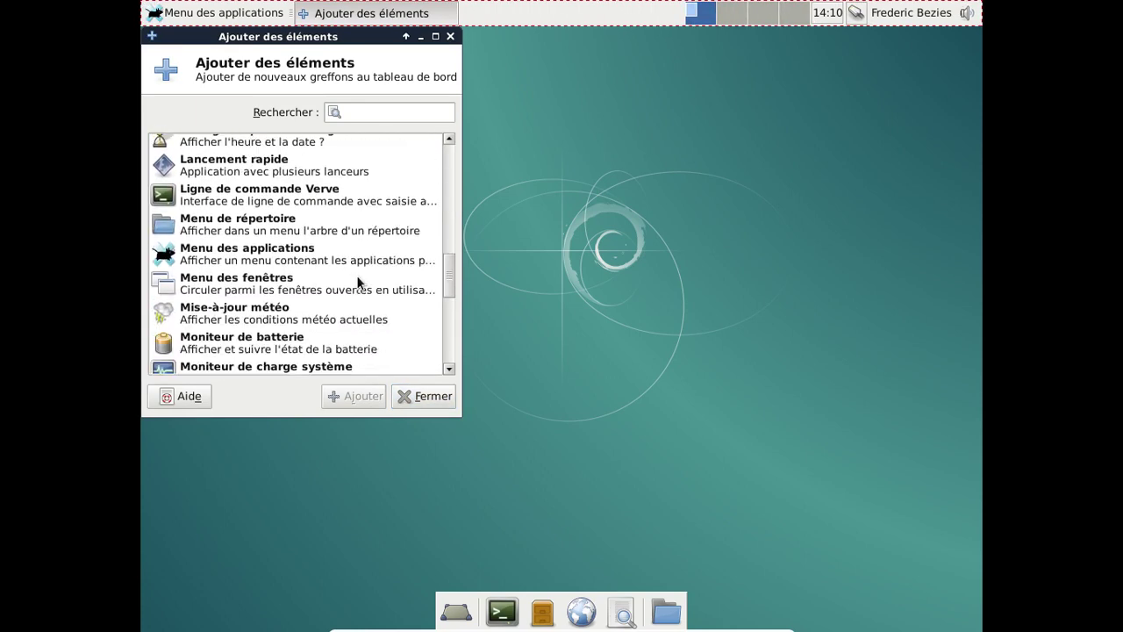
scroll(357, 282, "down", 9)
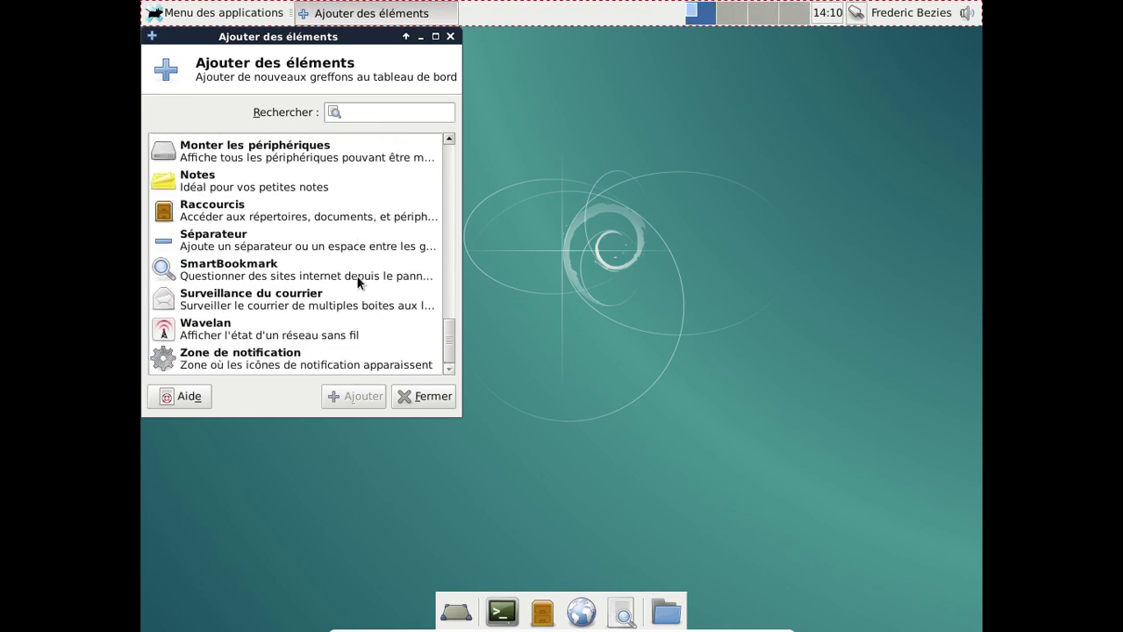
scroll(357, 281, "up", 6)
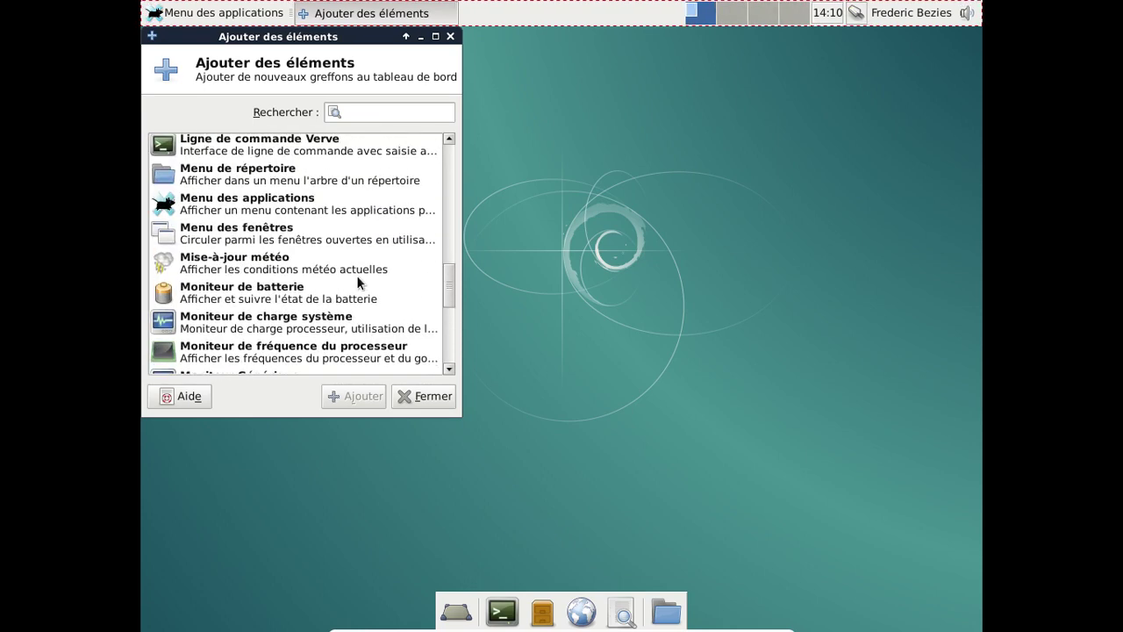
left_click(298, 247)
left_click(298, 257)
left_click(363, 396)
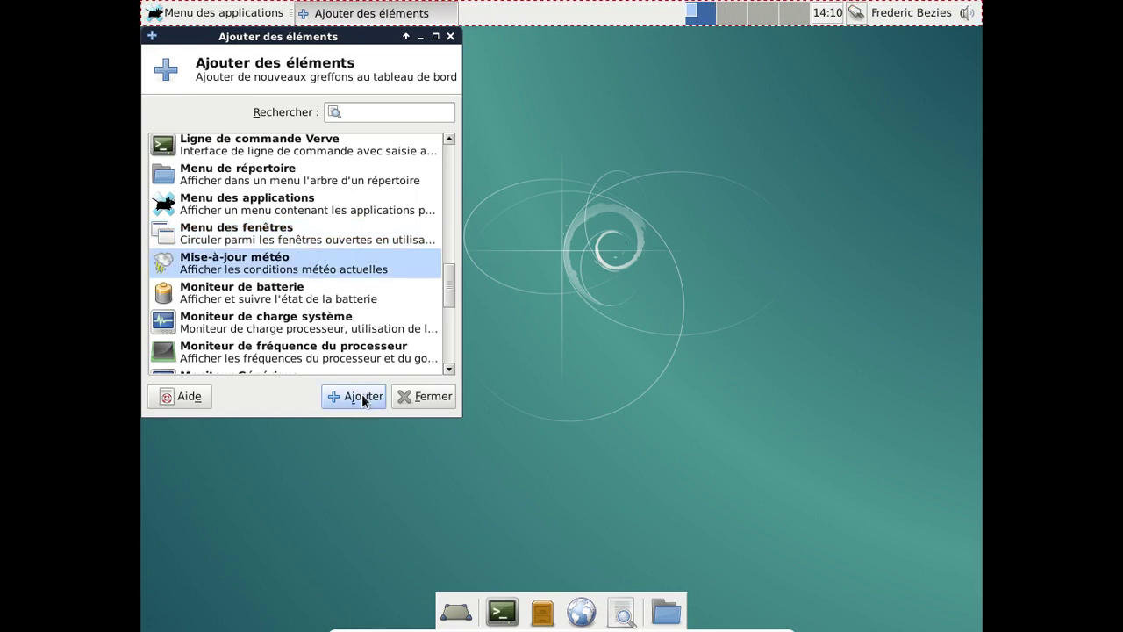
left_click(418, 397)
Remove the labels Sens du vent (SV) and Vitesse du vent (VV) from the weather plugin's display, and close its properties.
right_click(893, 15)
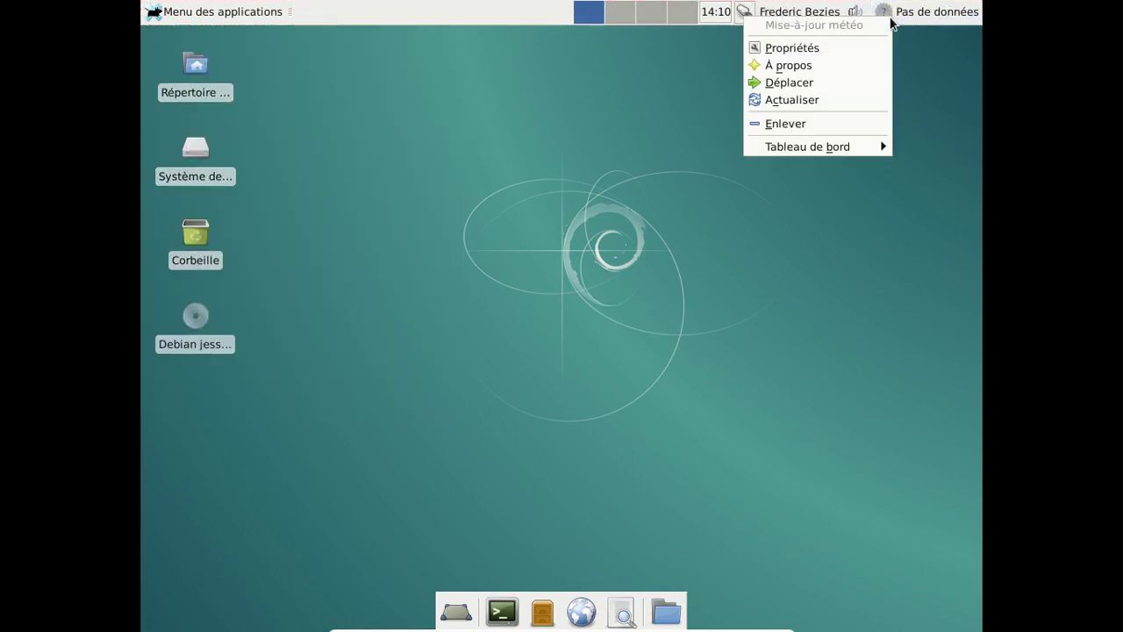
left_click(806, 48)
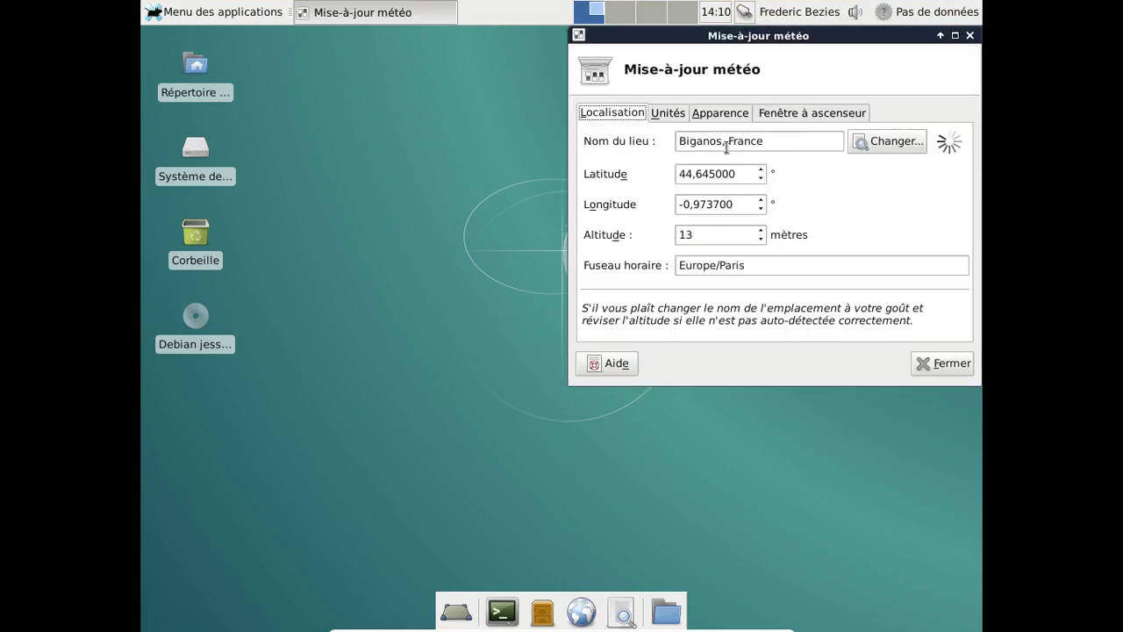
left_click(772, 112)
left_click(652, 268)
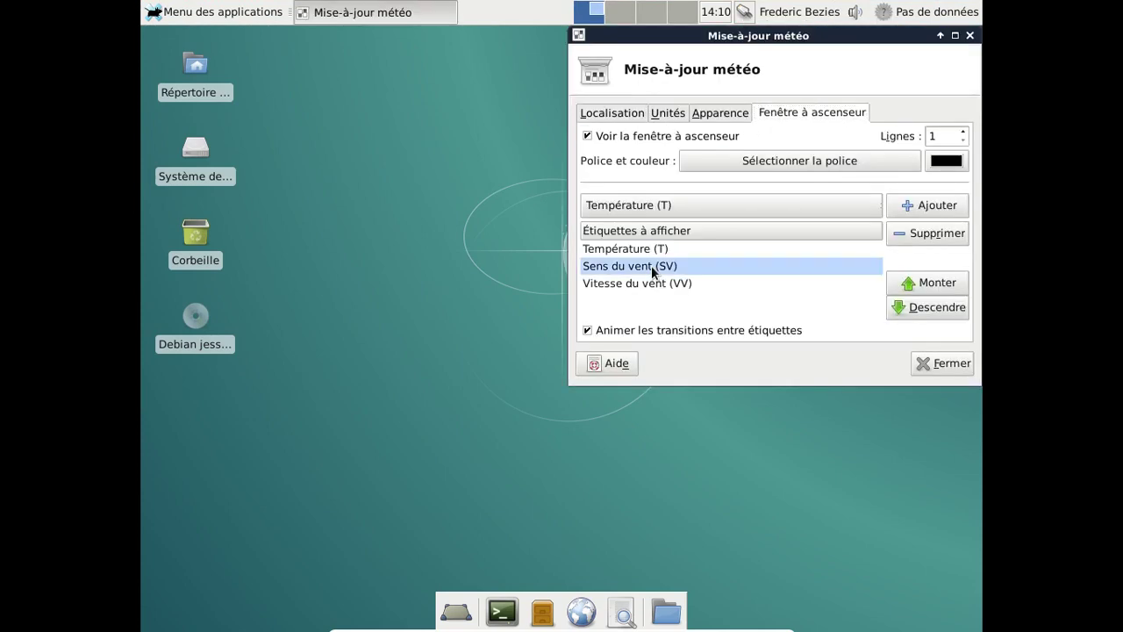
left_click(889, 244)
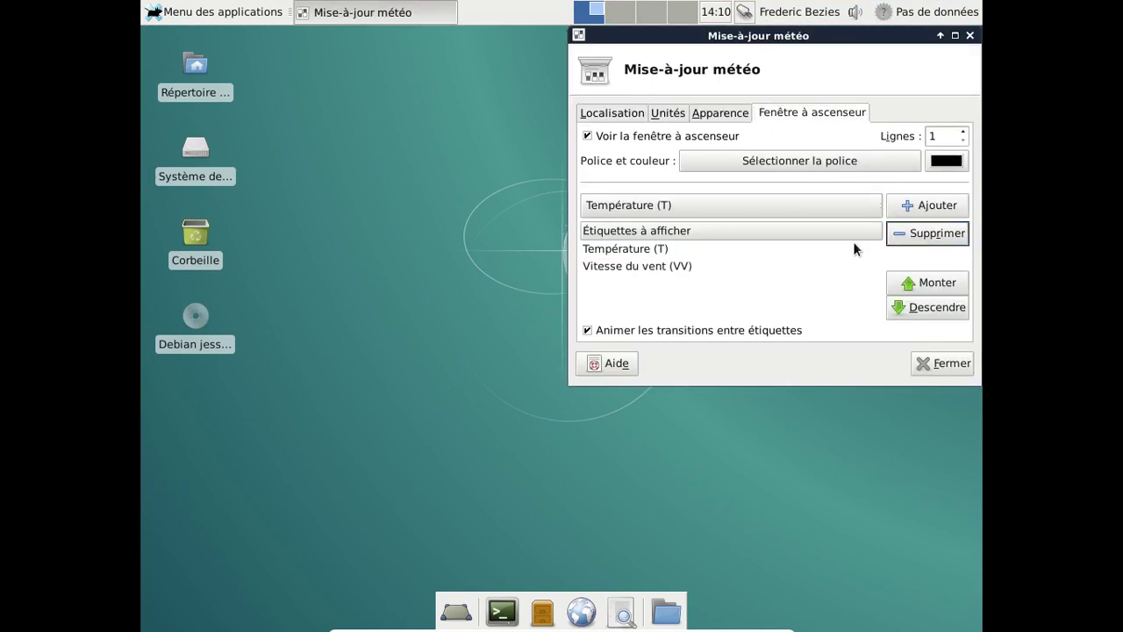
left_click(691, 254)
left_click(734, 265)
left_click(901, 235)
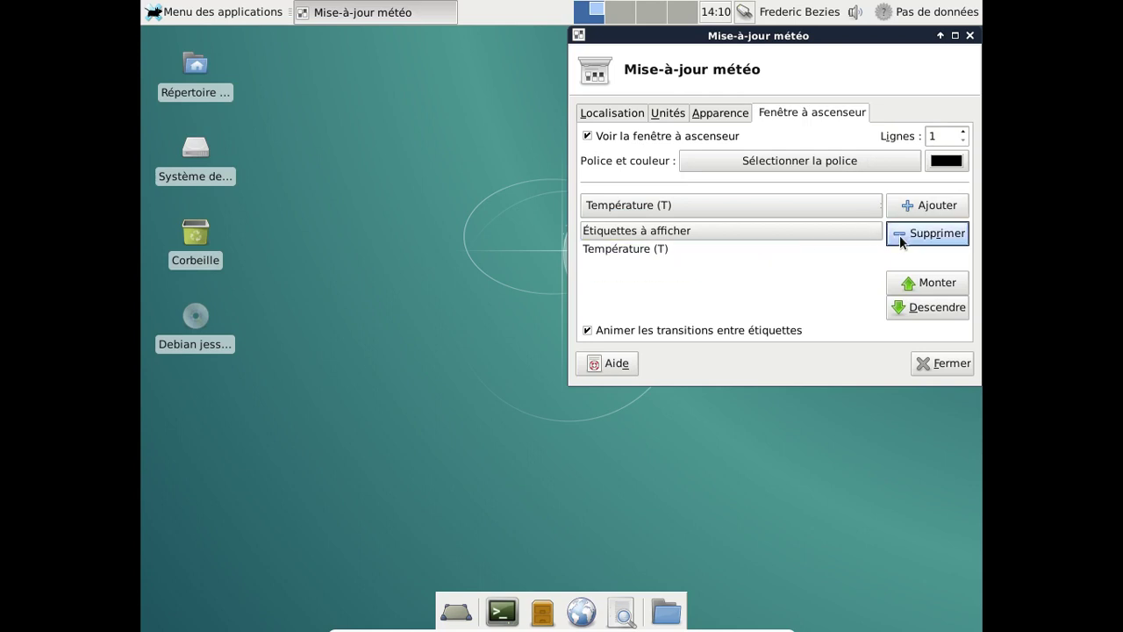
left_click(613, 118)
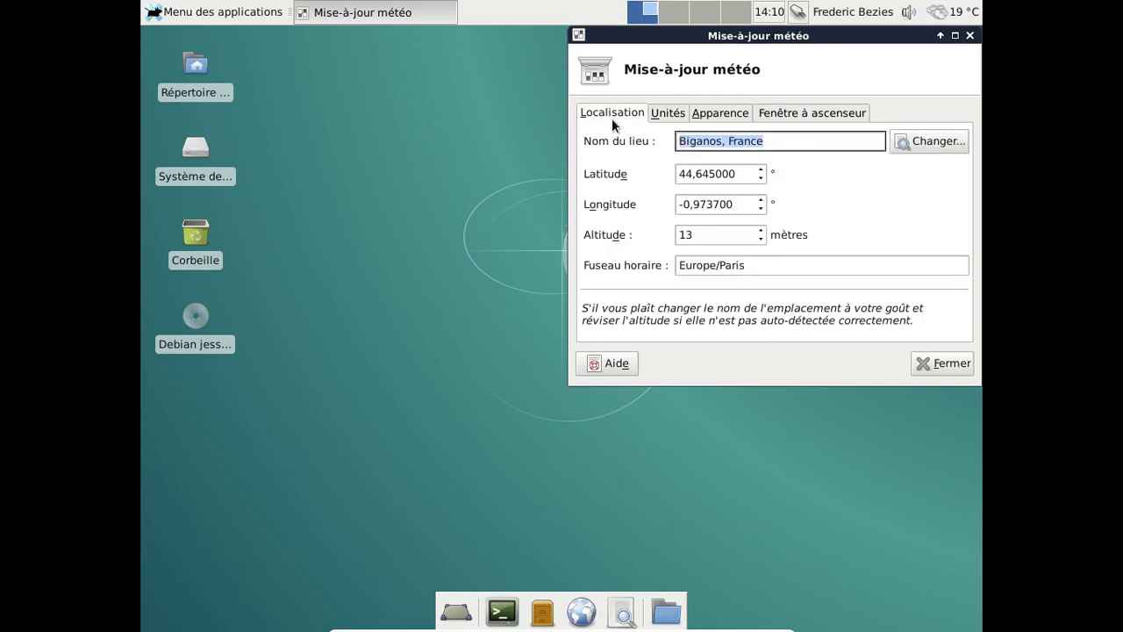
left_click(970, 36)
Raise the sound volume to maximum with the panel's audio mixer.
left_click(911, 11)
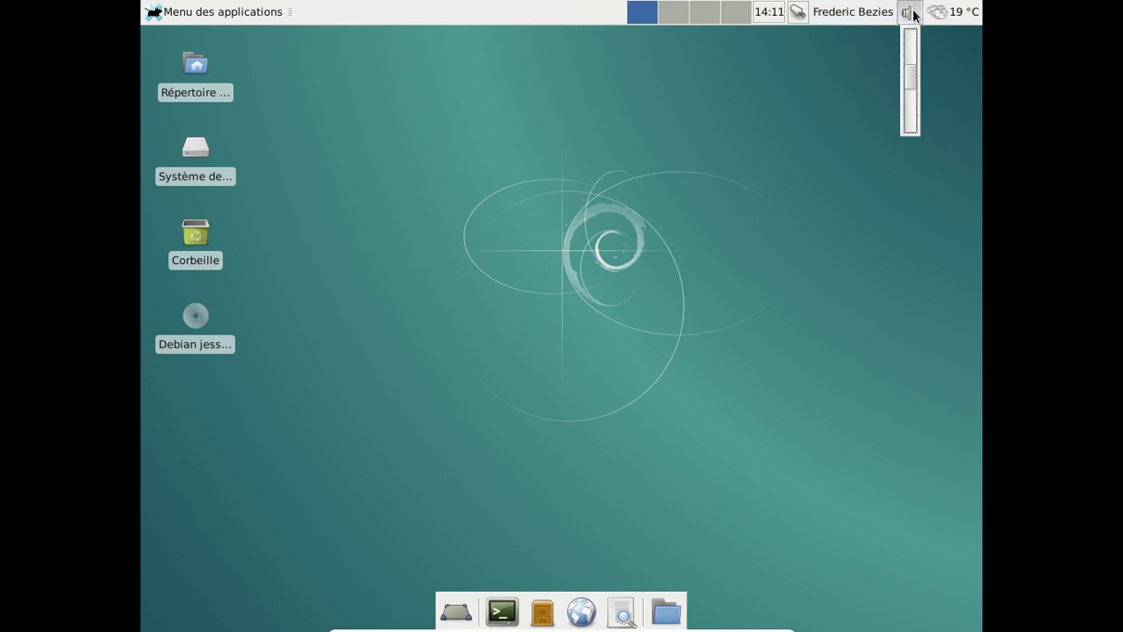
scroll(909, 35, "up", 5)
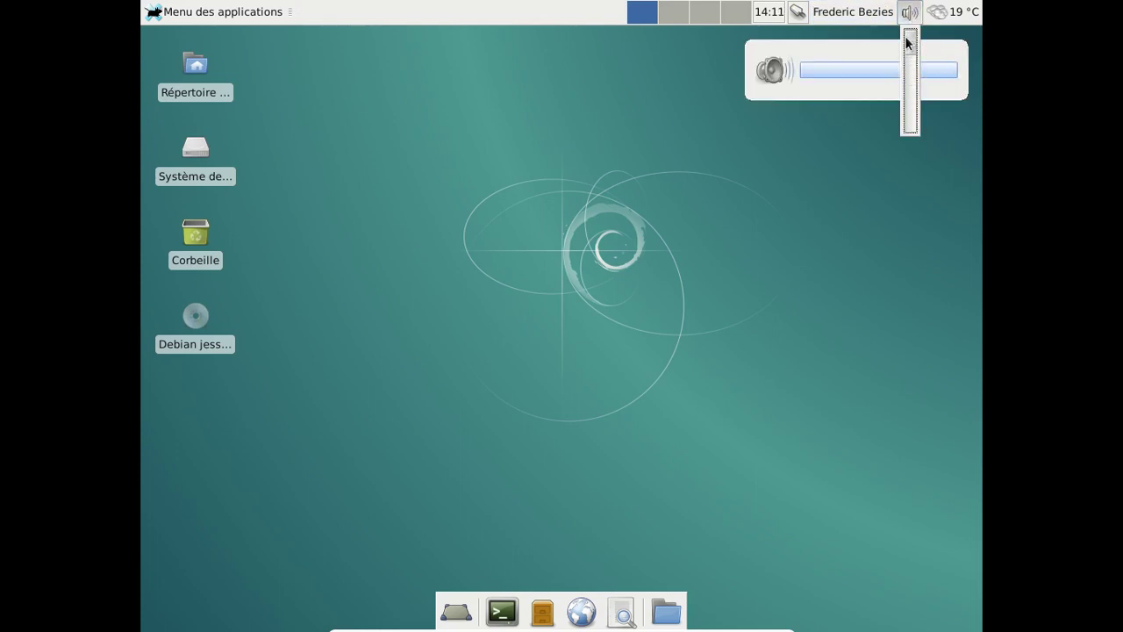
left_click(649, 68)
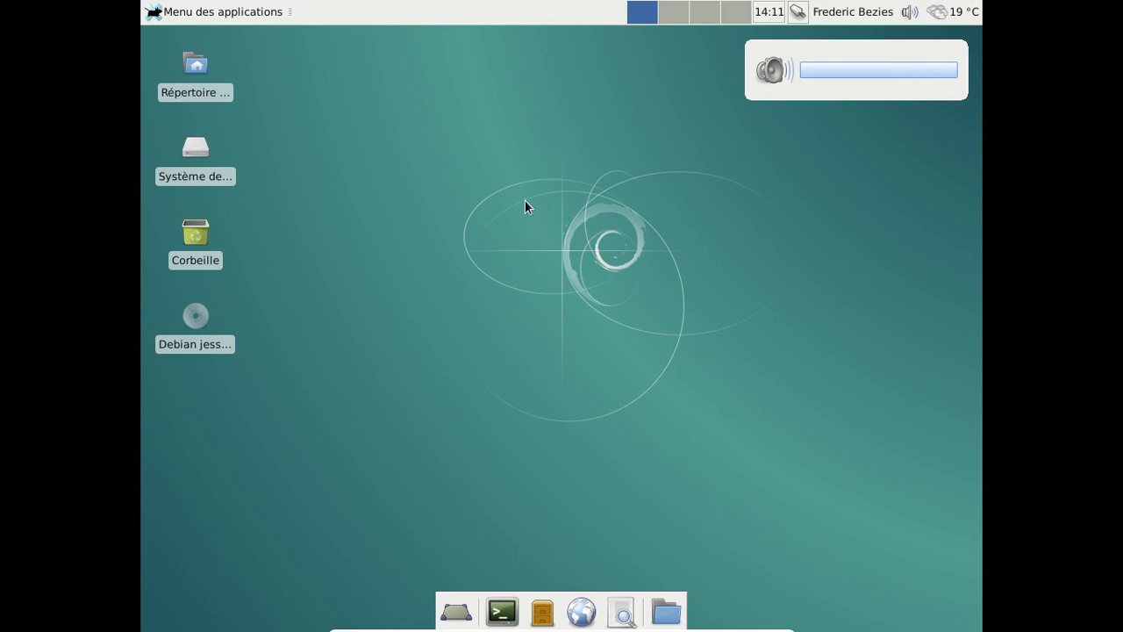
View the contents of the home folder in the file manager, and close the window.
left_click(186, 86)
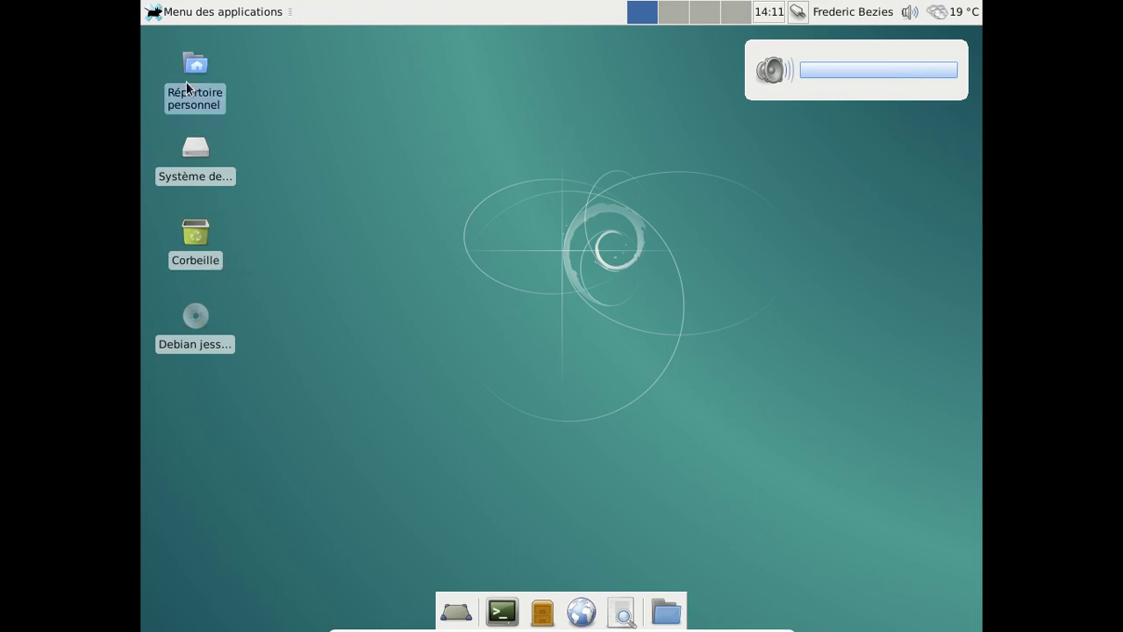
double_click(186, 83)
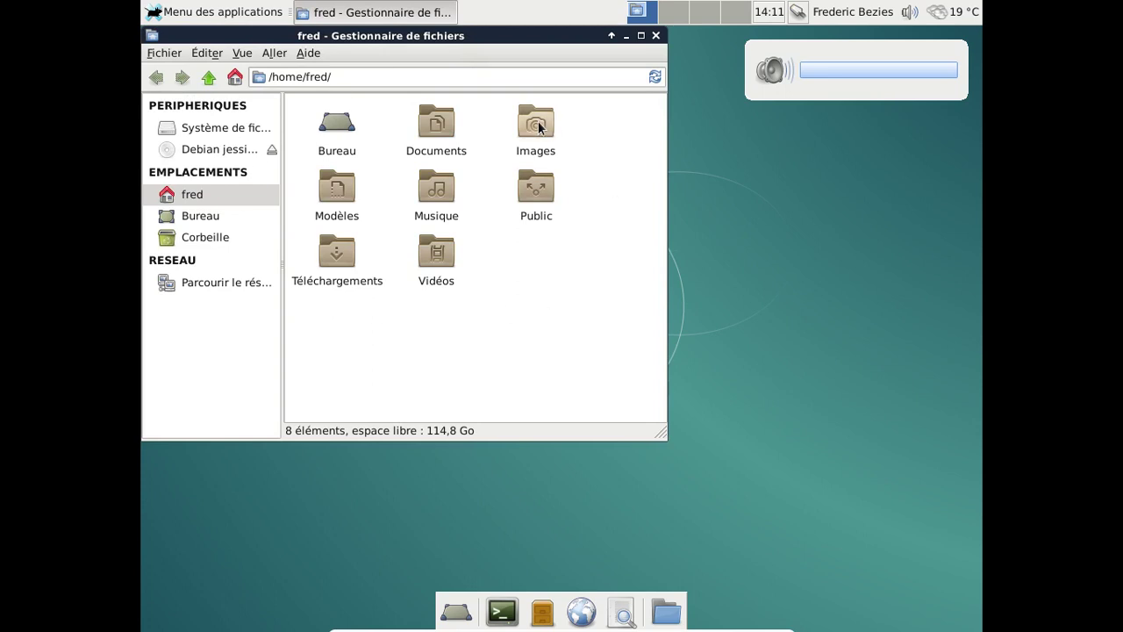
left_click(655, 35)
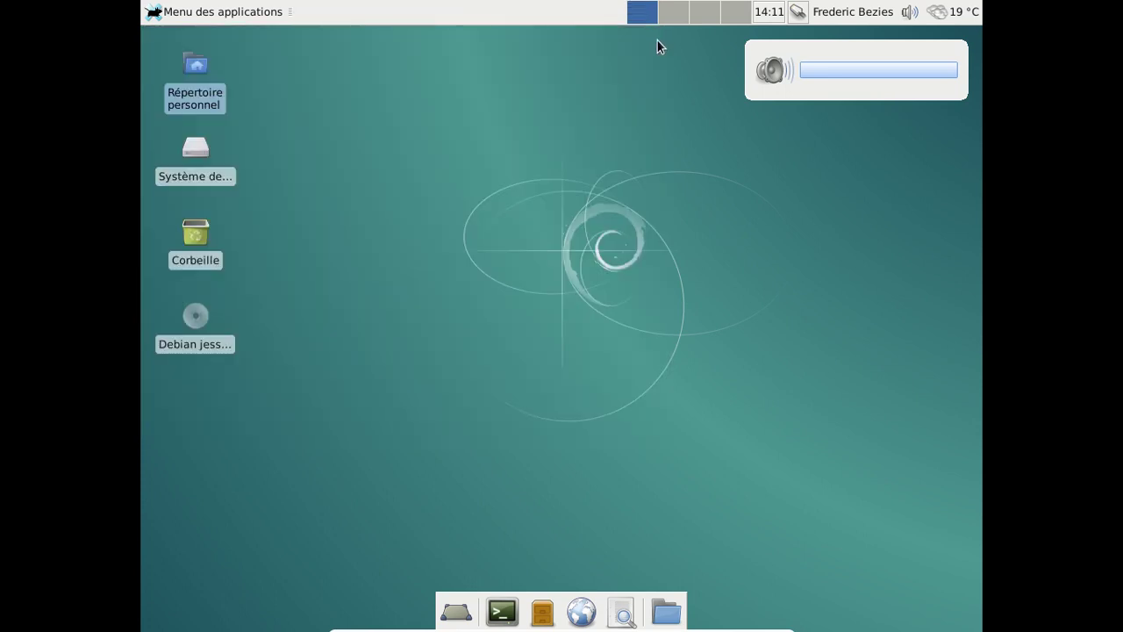
left_click(216, 12)
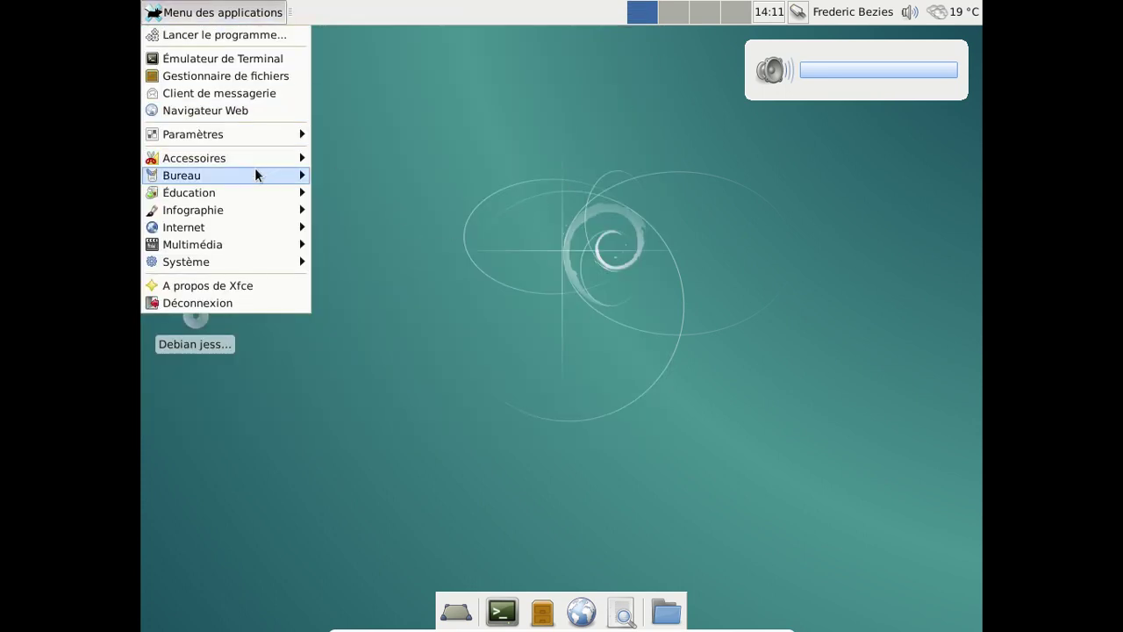
mouse_move(254, 192)
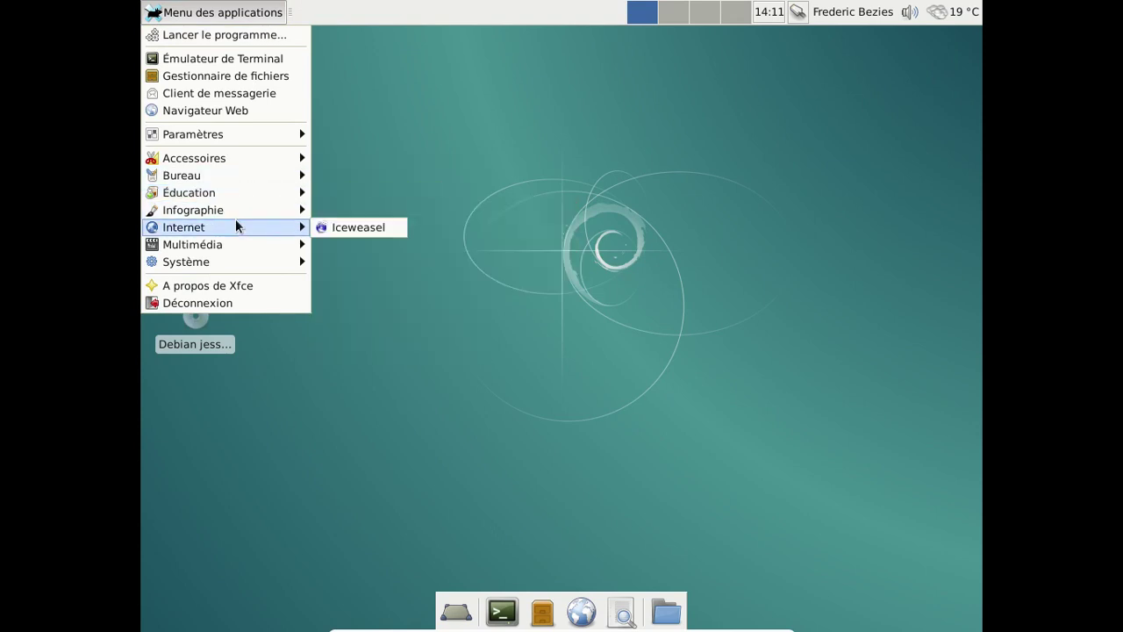
left_click(517, 181)
Launch the Synaptic package manager, authenticate with the root password, and dismiss the quick introduction.
left_click(180, 13)
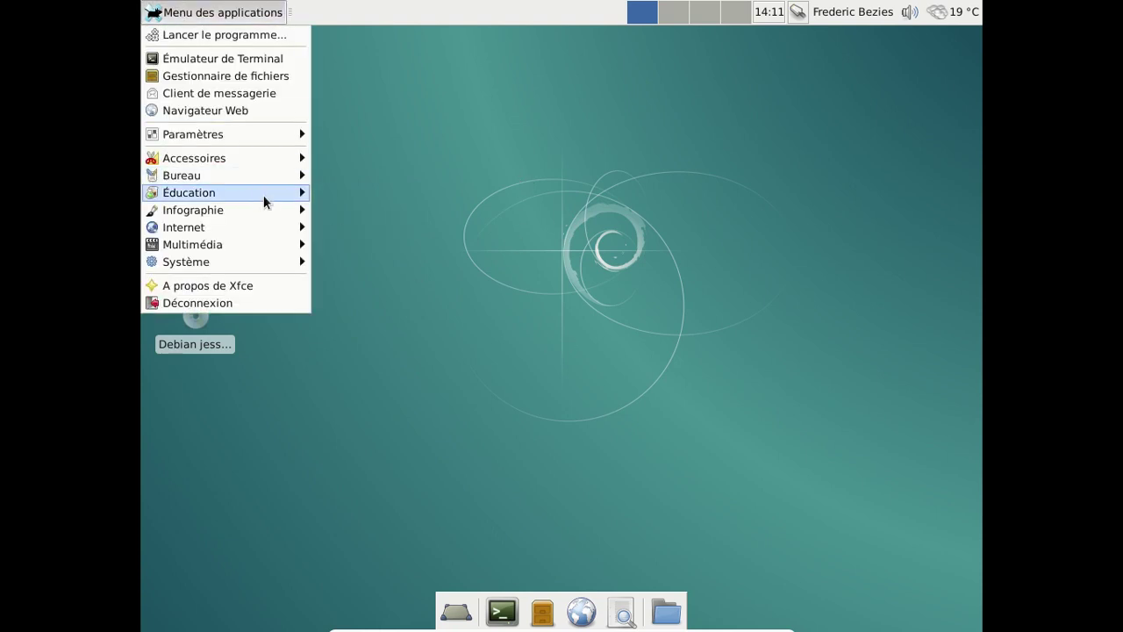
mouse_move(268, 263)
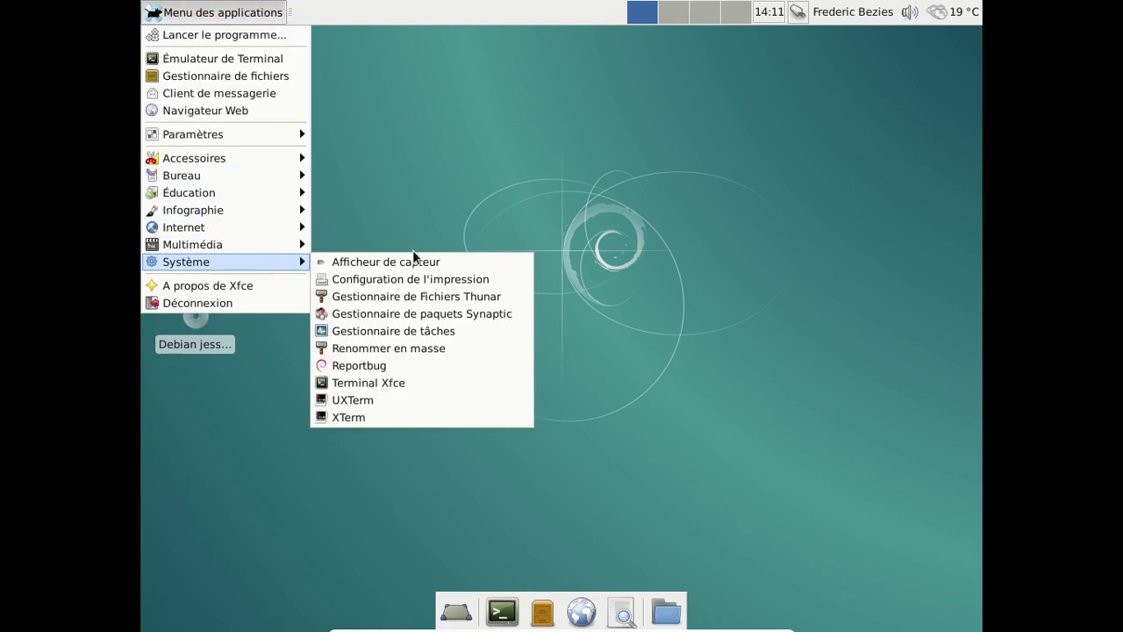
left_click(453, 313)
type("•••••••••")
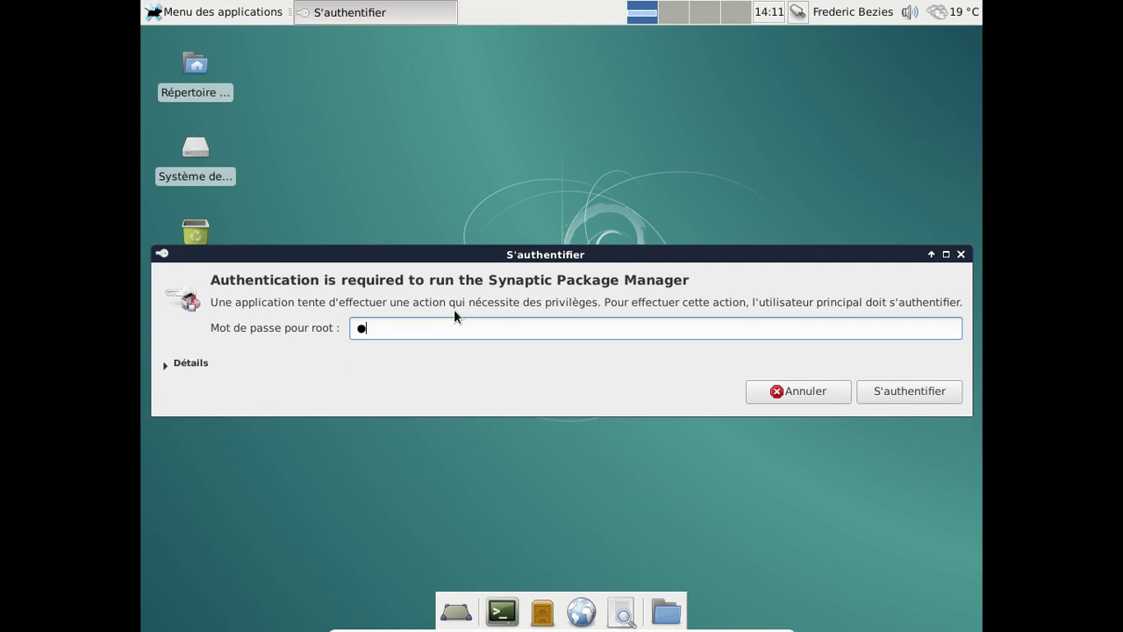
key("Return")
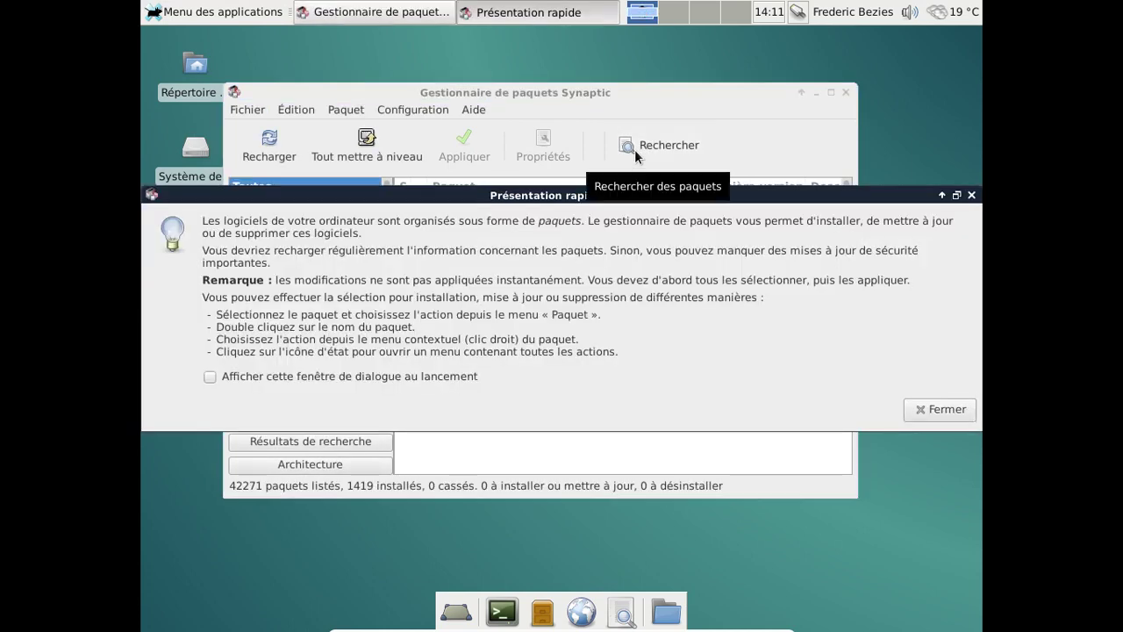
left_click(921, 413)
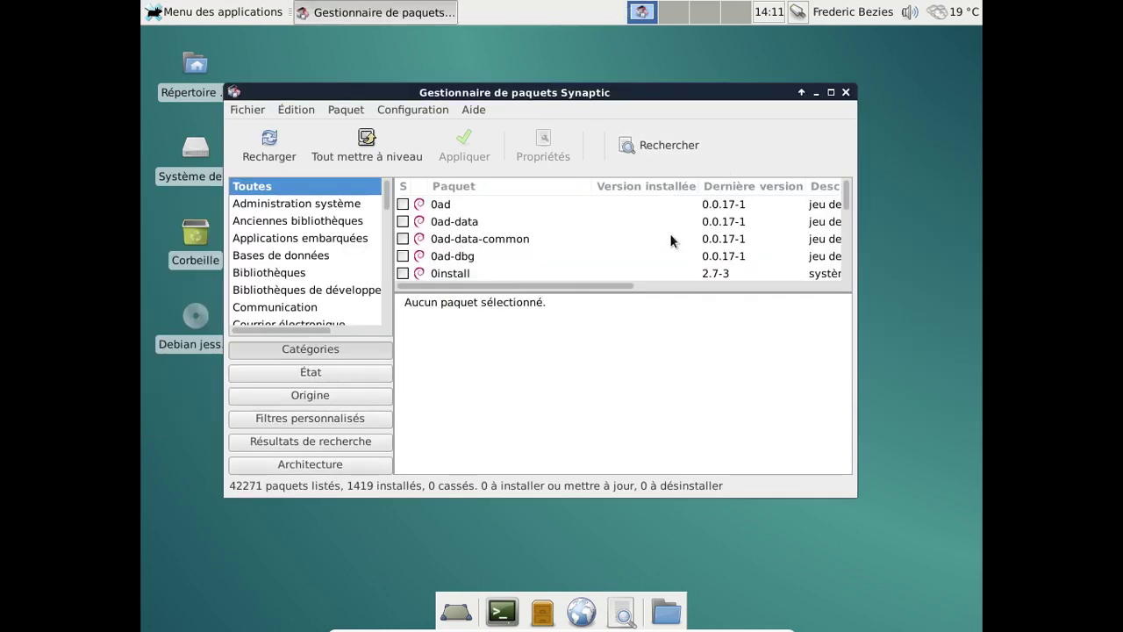
Search the packages by description and name for iceweasel.
left_click(643, 150)
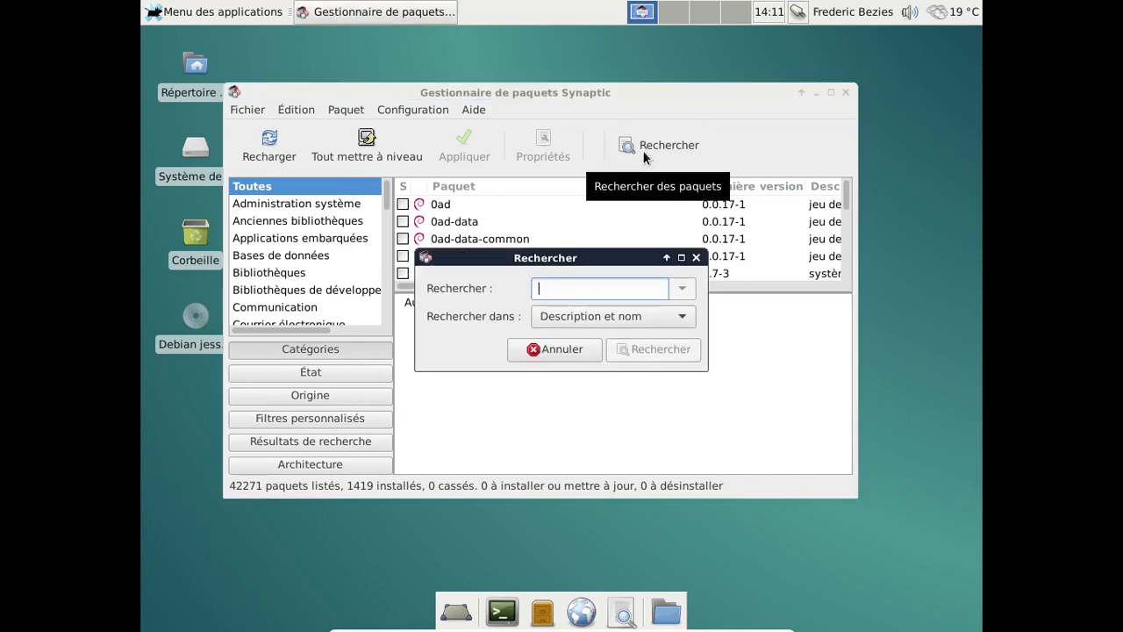
type("icewea")
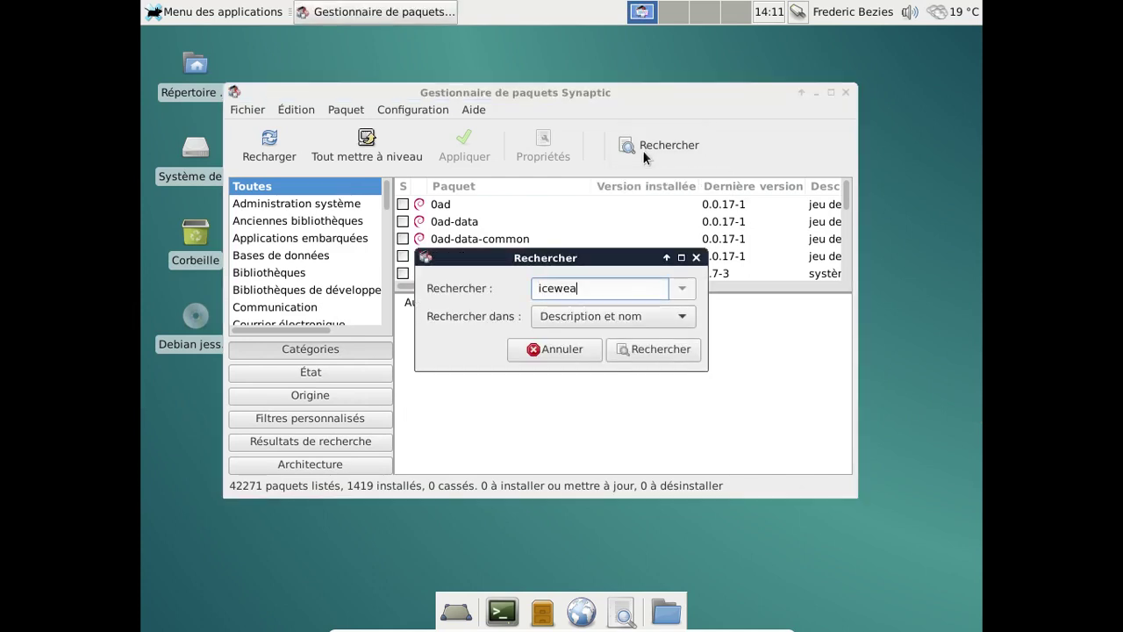
type("sel")
key("Return")
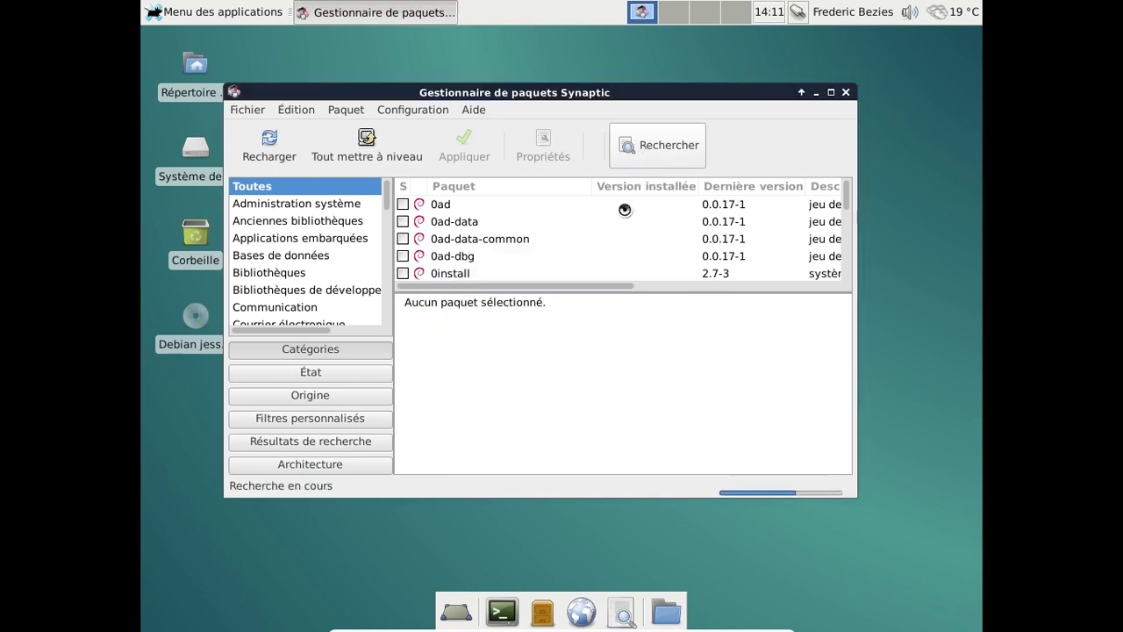
Mark the iceweasel-l10n-fr package for installation, including its dependency myspell-fr.
scroll(607, 226, "down", 5)
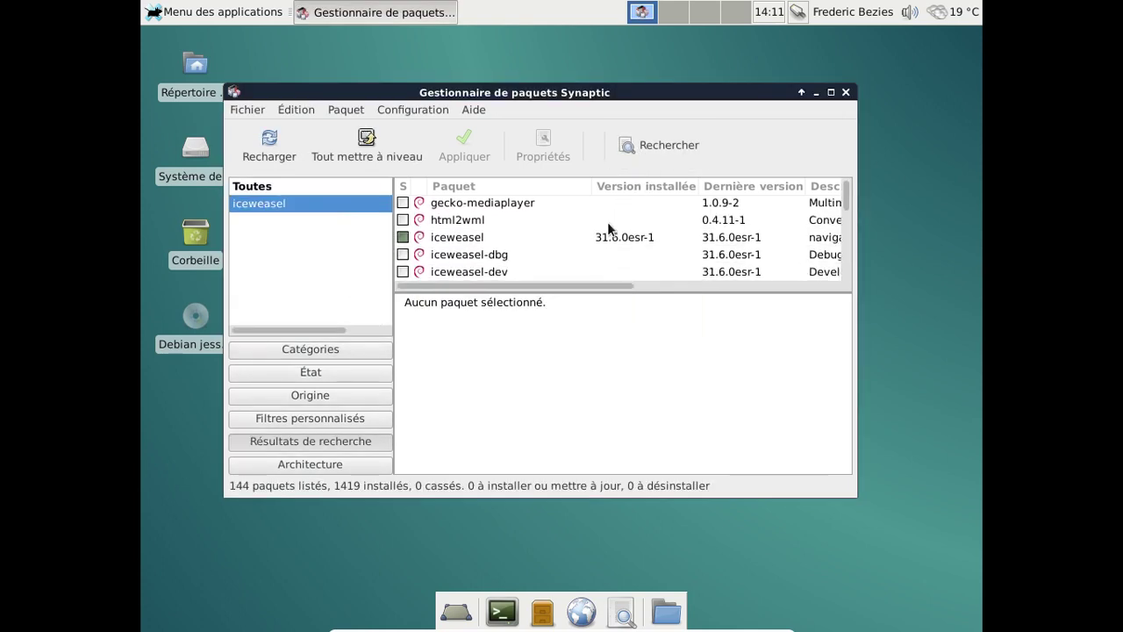
scroll(608, 226, "down", 10)
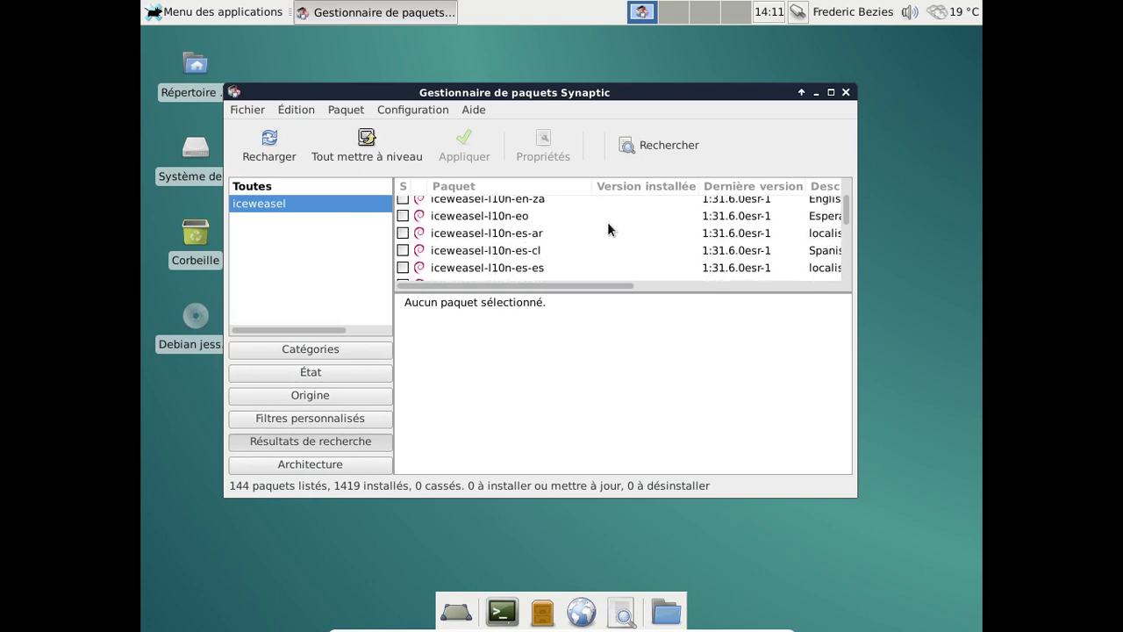
left_click(546, 243)
right_click(547, 243)
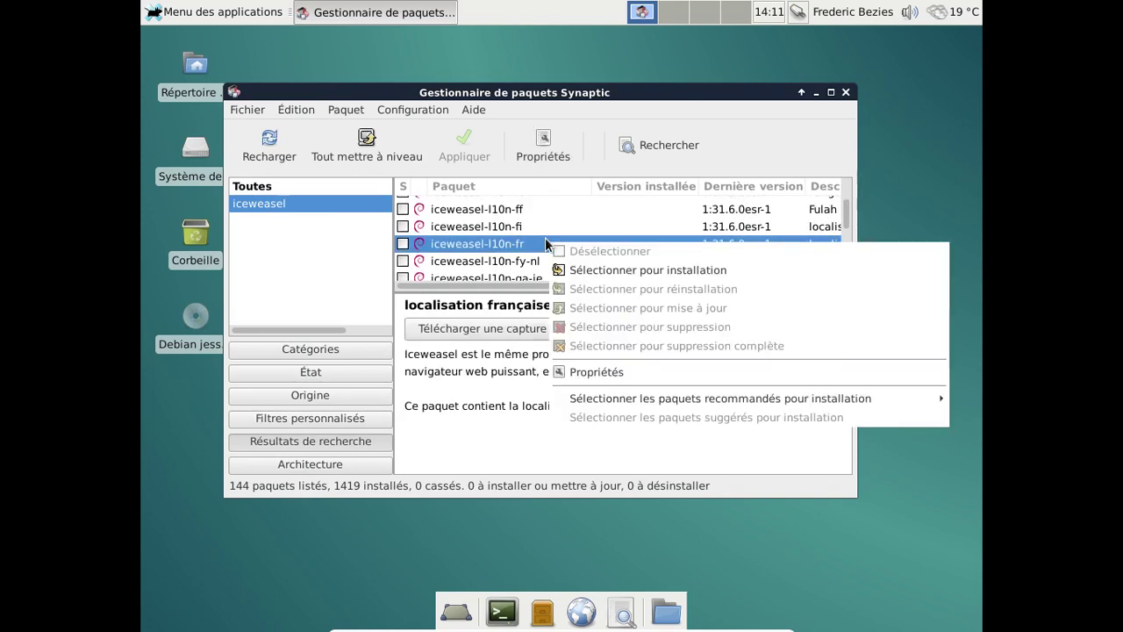
left_click(611, 272)
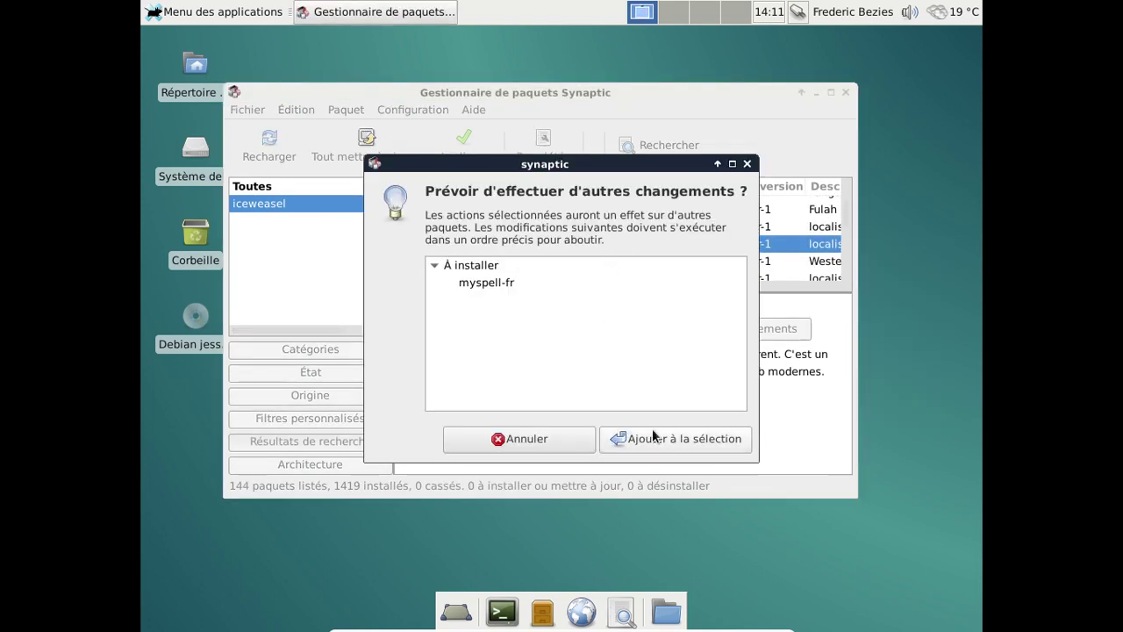
left_click(651, 433)
Search the packages by description and name for libreoffice.
left_click(655, 145)
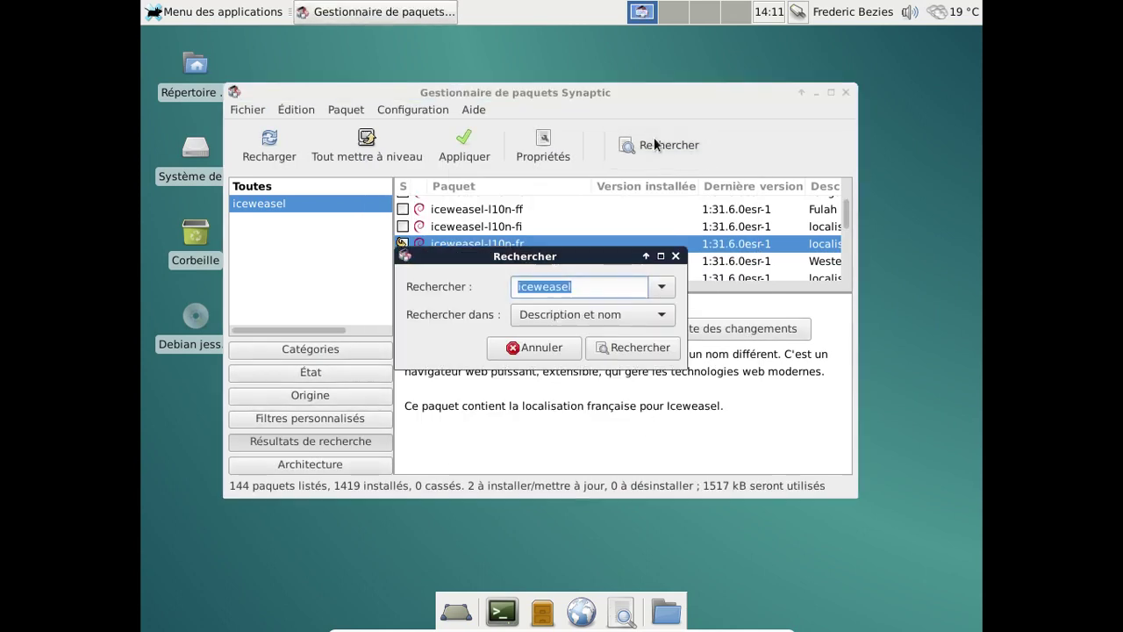
type("libreoffice-")
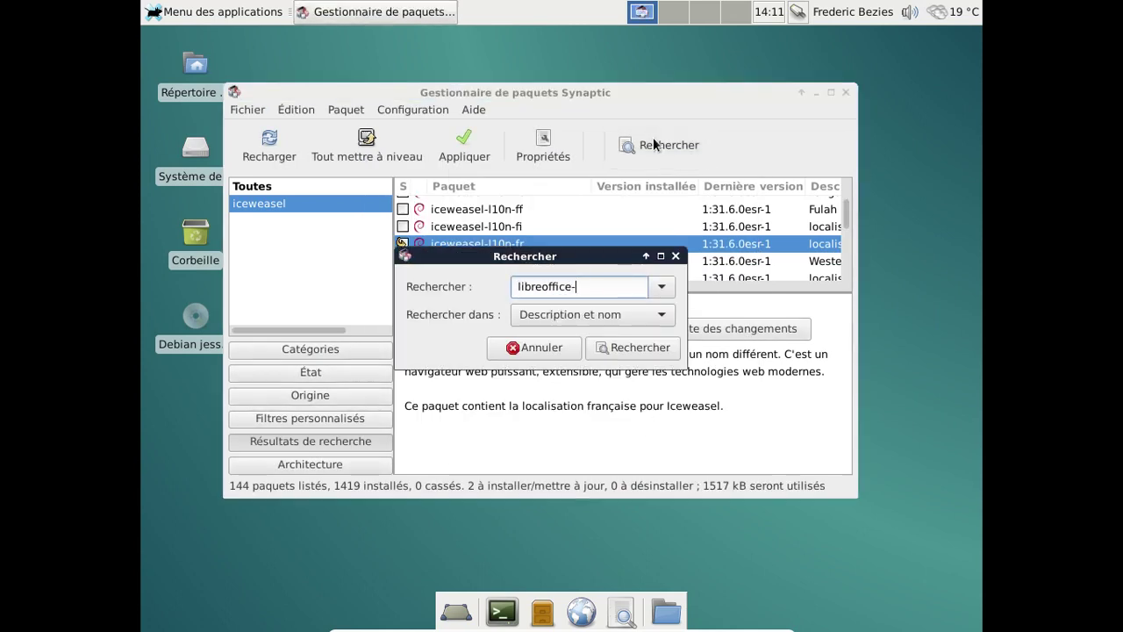
key("BackSpace")
key("Return")
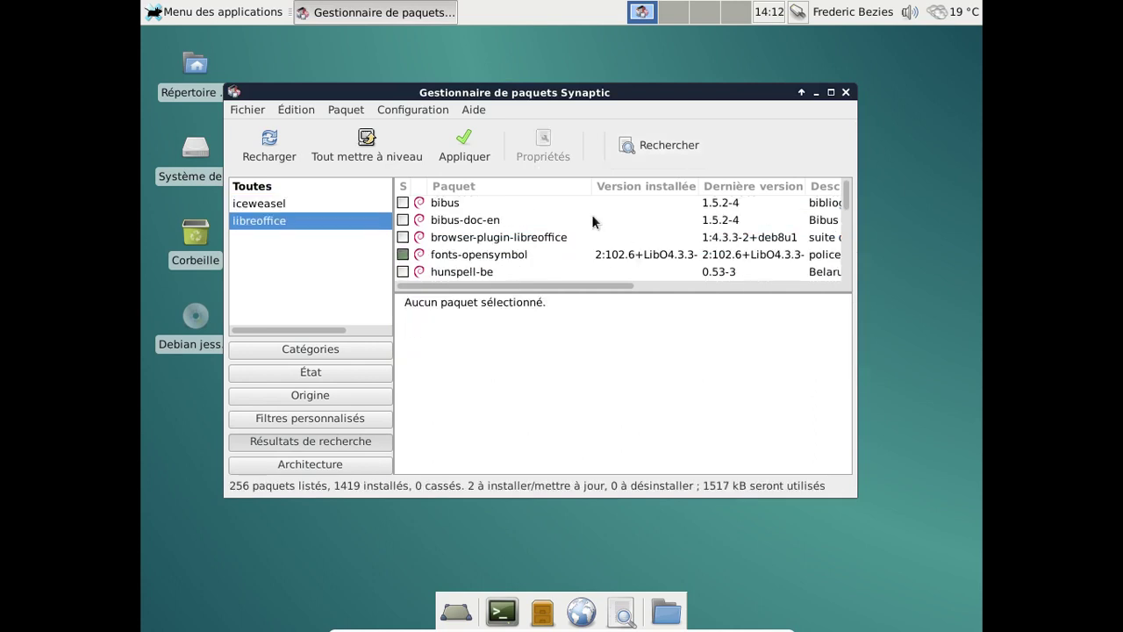
Mark the libreoffice-help-fr package for installation and accept the additional required changes.
scroll(591, 219, "down", 5)
scroll(593, 220, "down", 12)
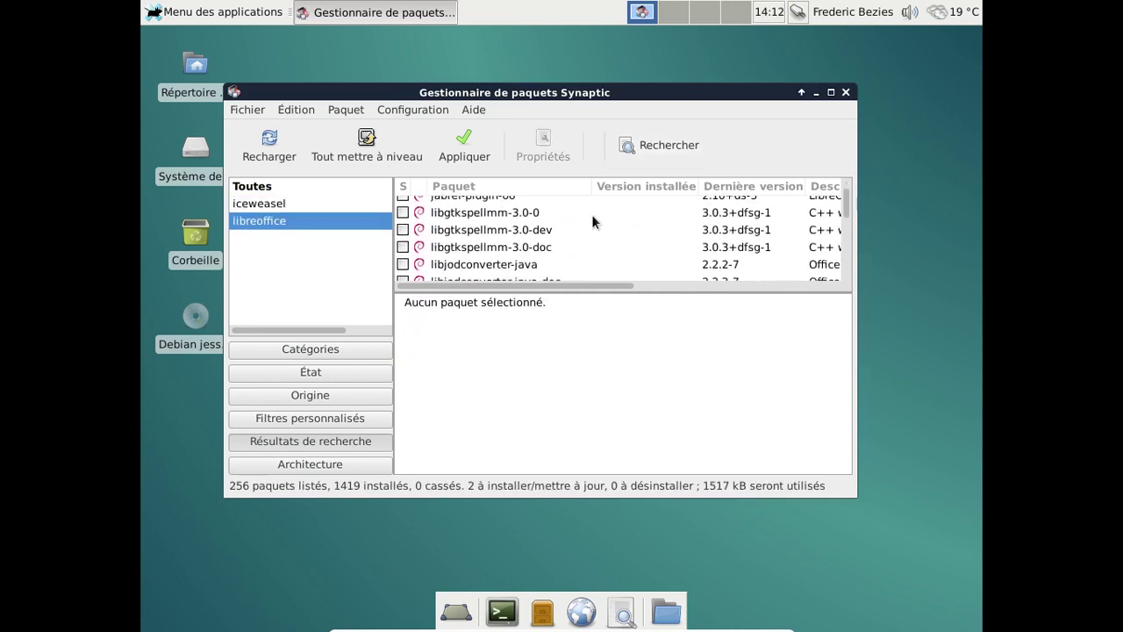
scroll(592, 221, "down", 15)
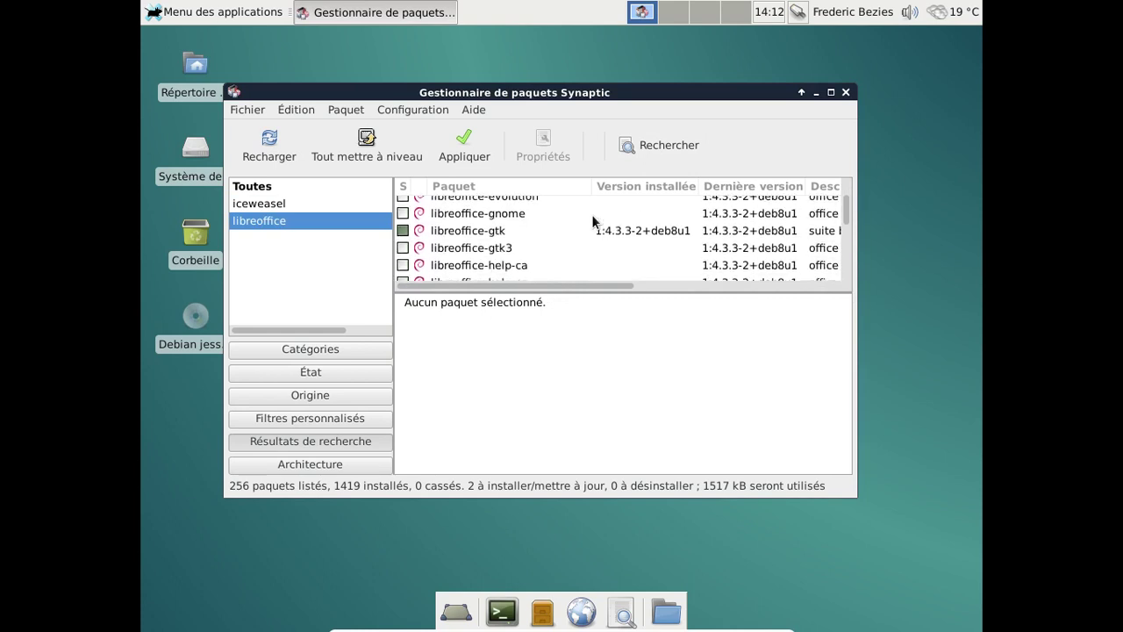
scroll(592, 221, "down", 5)
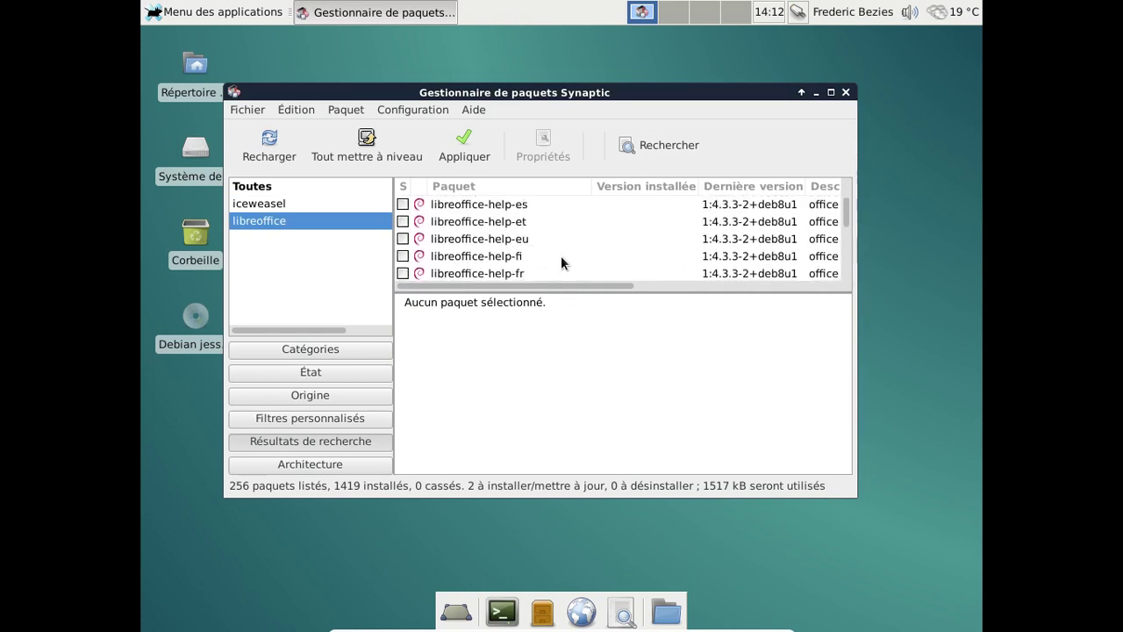
left_click(552, 268)
right_click(552, 268)
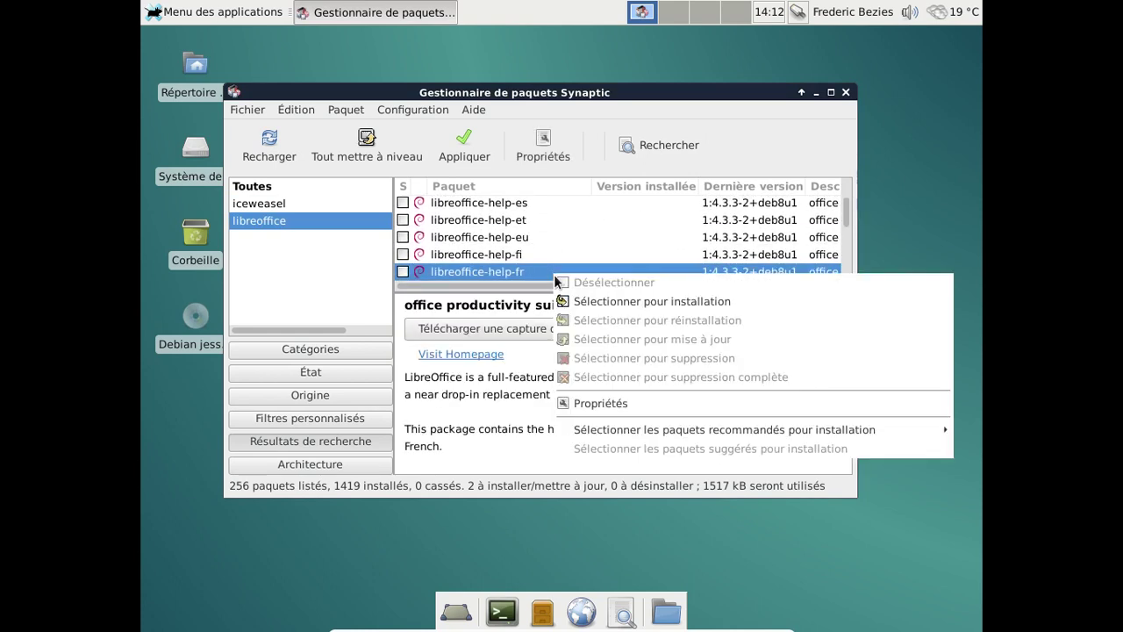
left_click(644, 300)
left_click(666, 441)
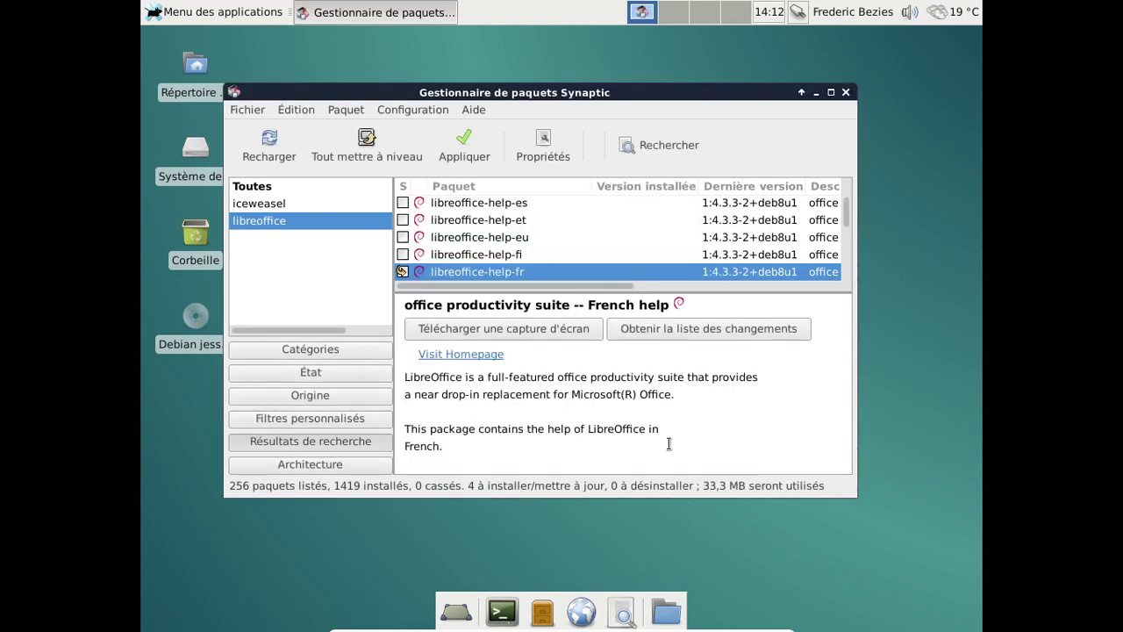
Apply the marked package installations, with the progress dialog set to close once the changes are applied successfully.
left_click(478, 144)
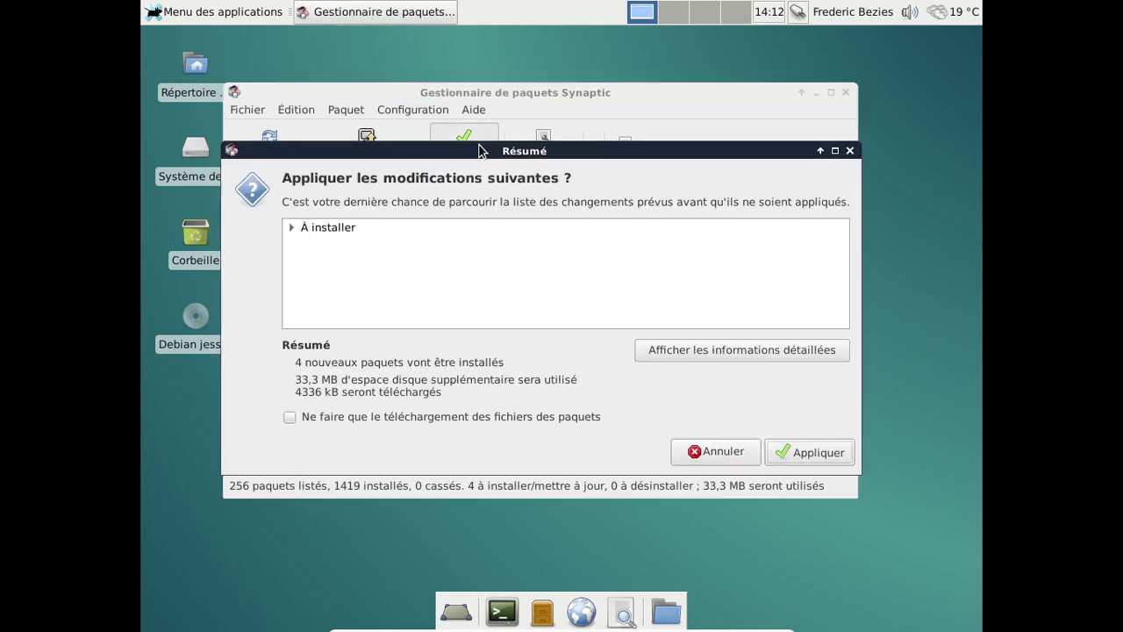
left_click(800, 450)
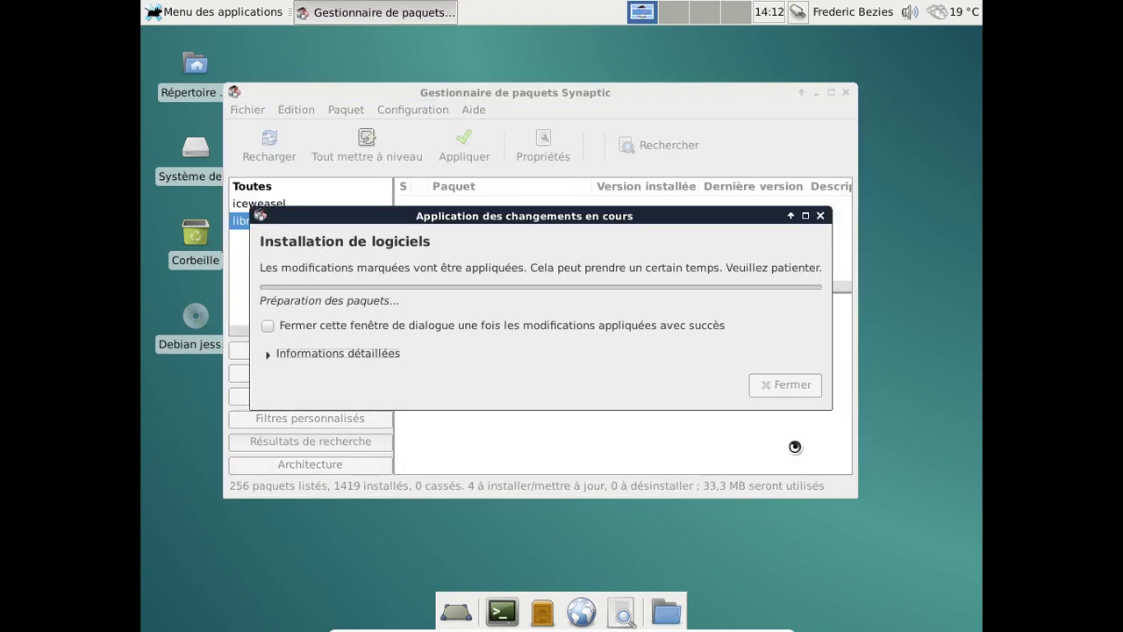
left_click(645, 324)
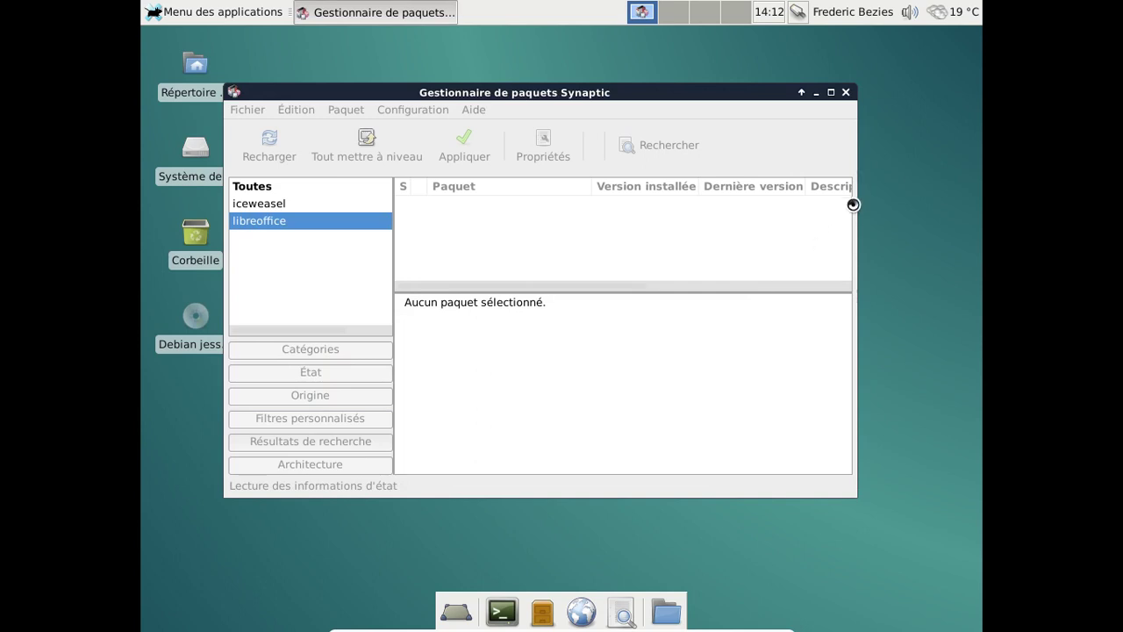
Launch the Iceweasel browser, then reposition and enlarge its window to show the whole start page.
left_click(230, 12)
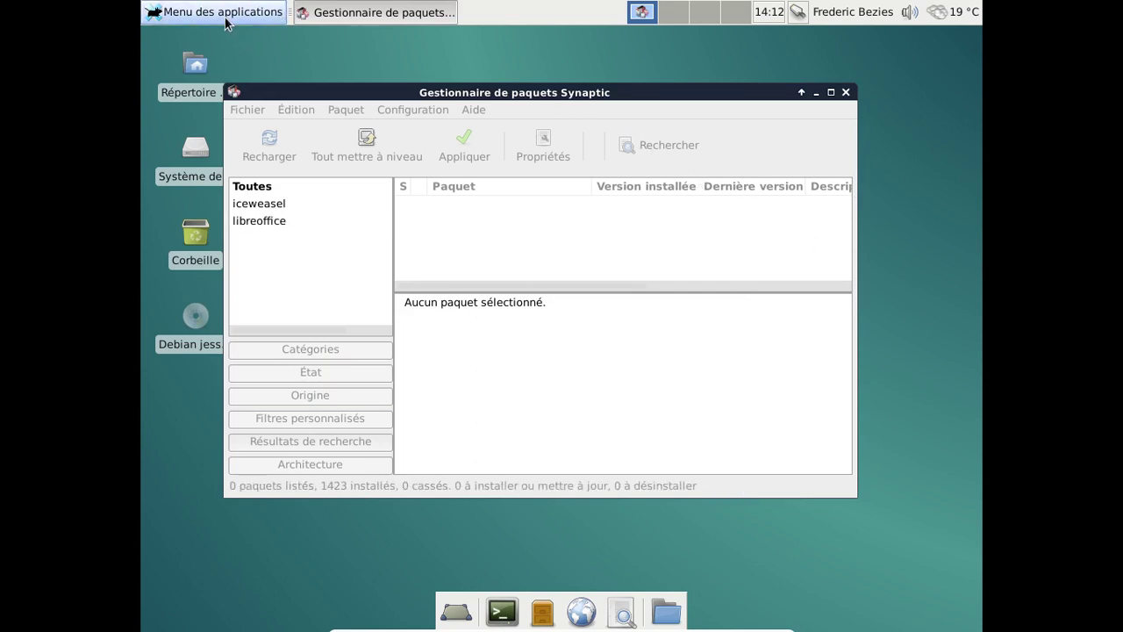
mouse_move(225, 207)
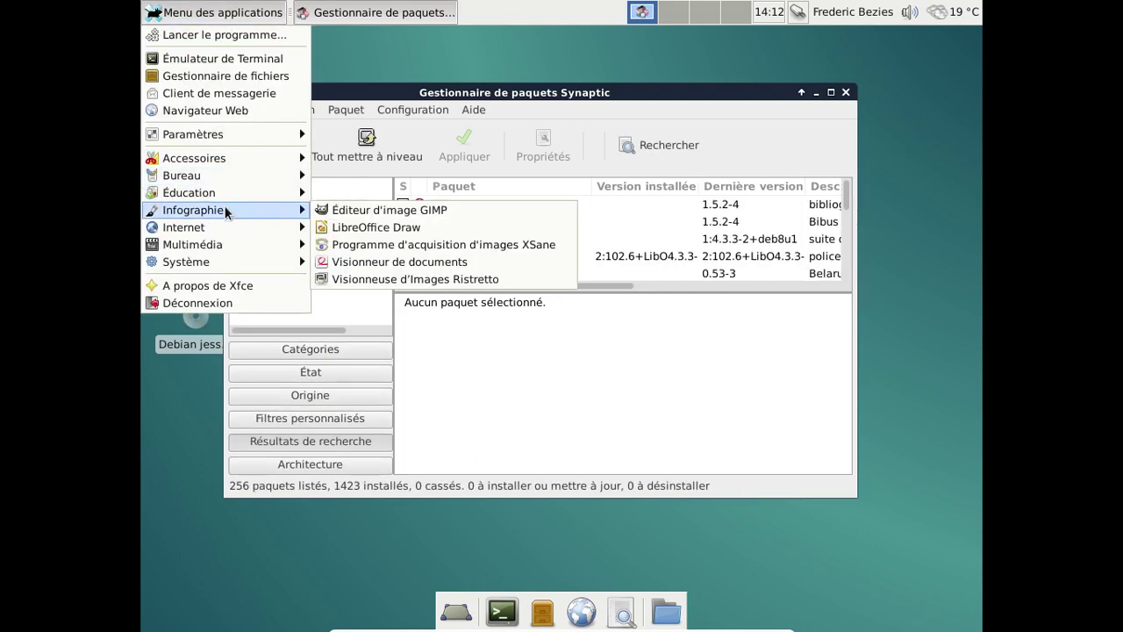
left_click(342, 234)
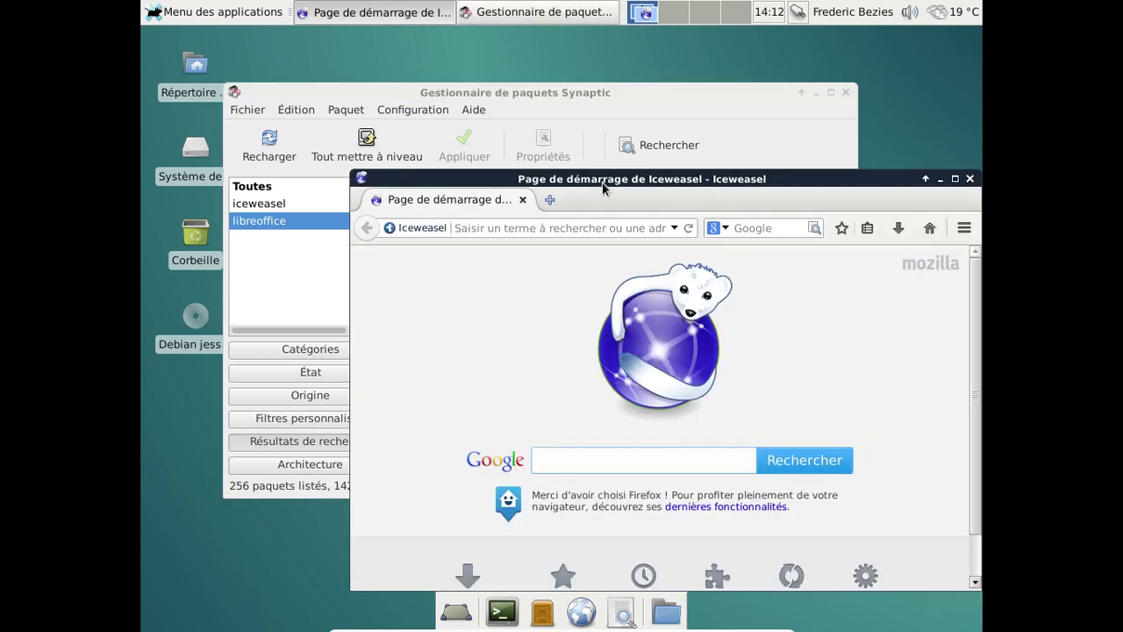
left_click_drag(601, 181, 496, 70)
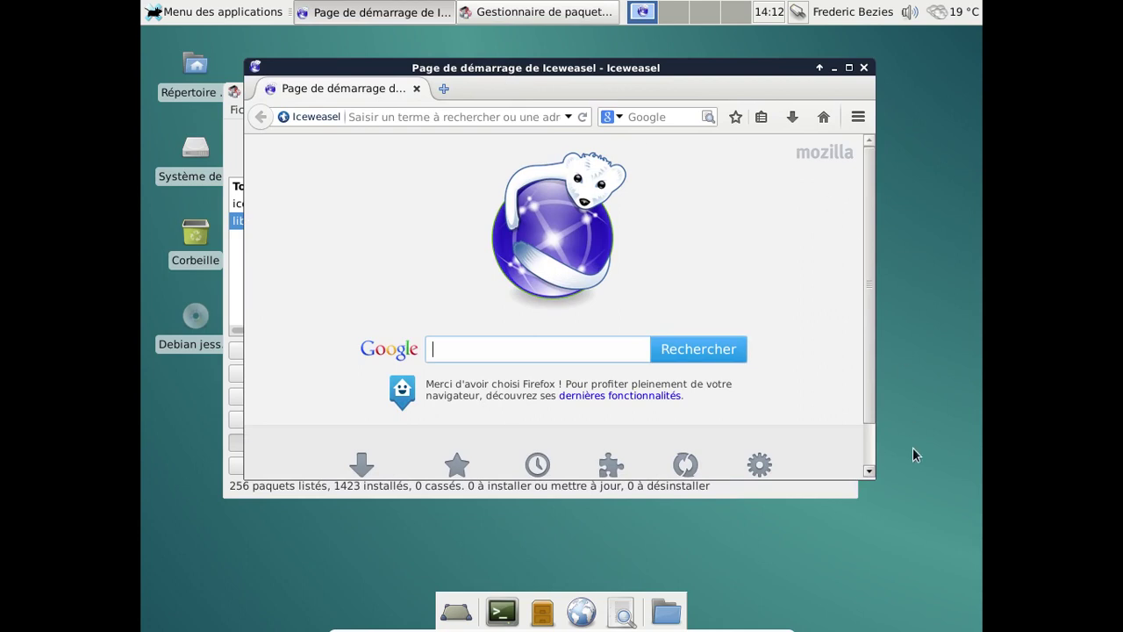
left_click_drag(869, 470, 920, 526)
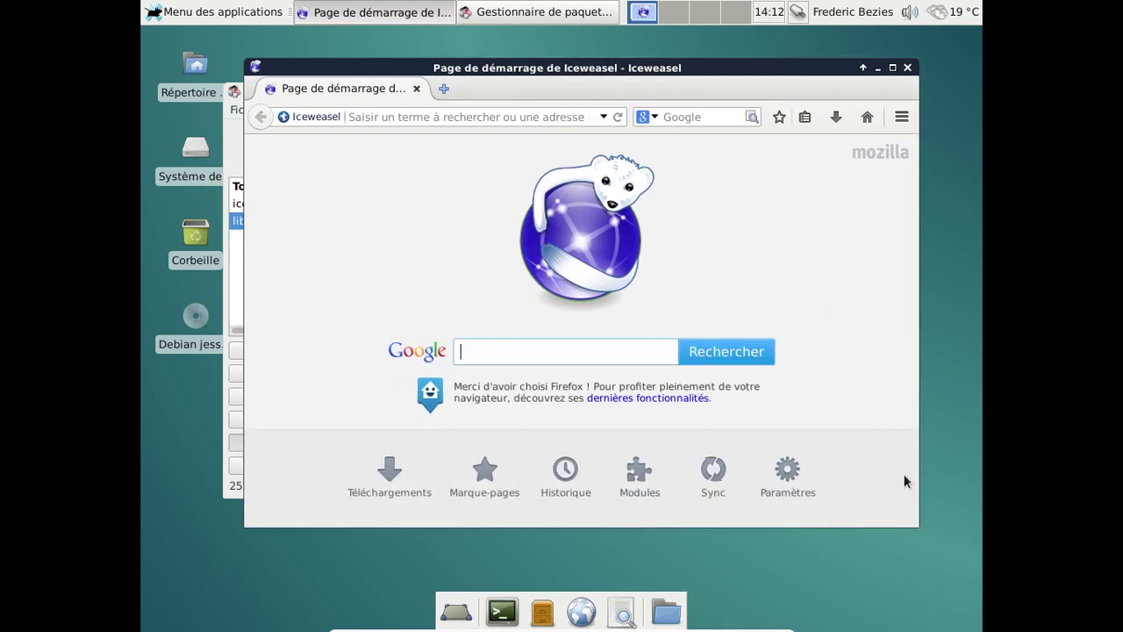
View the version information in À propos de Iceweasel, then close it and the browser.
left_click(893, 118)
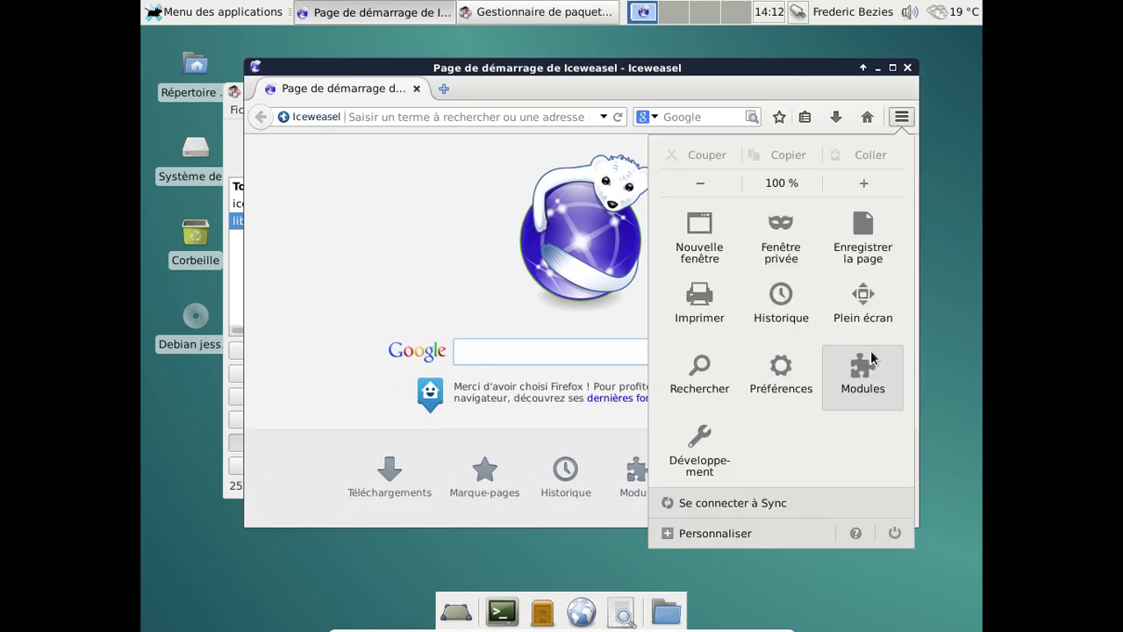
left_click(855, 533)
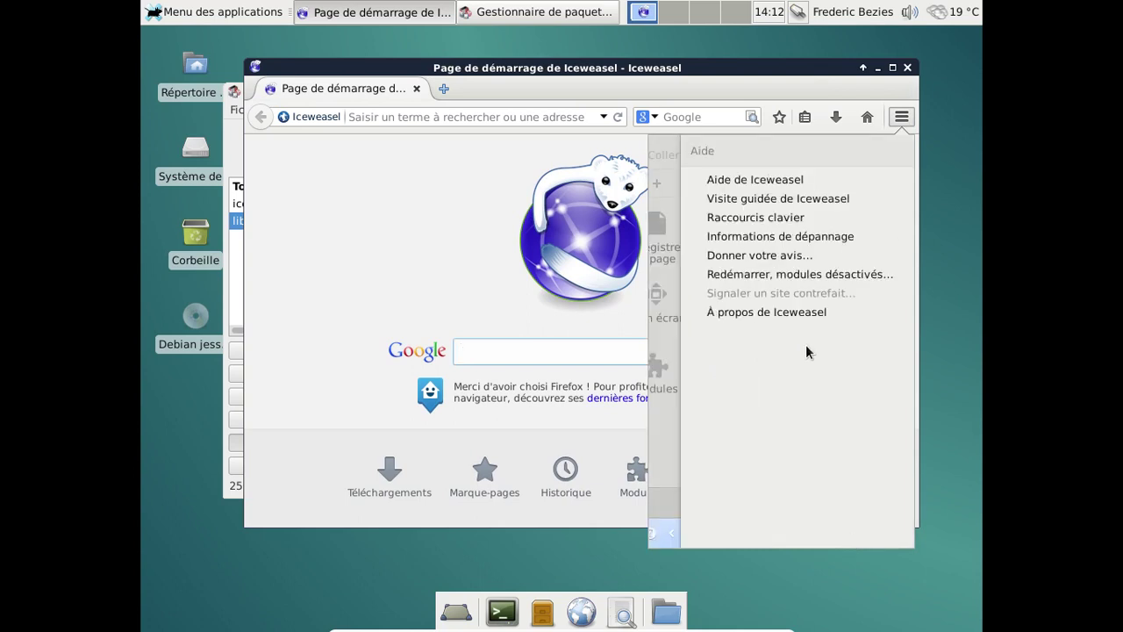
left_click(788, 314)
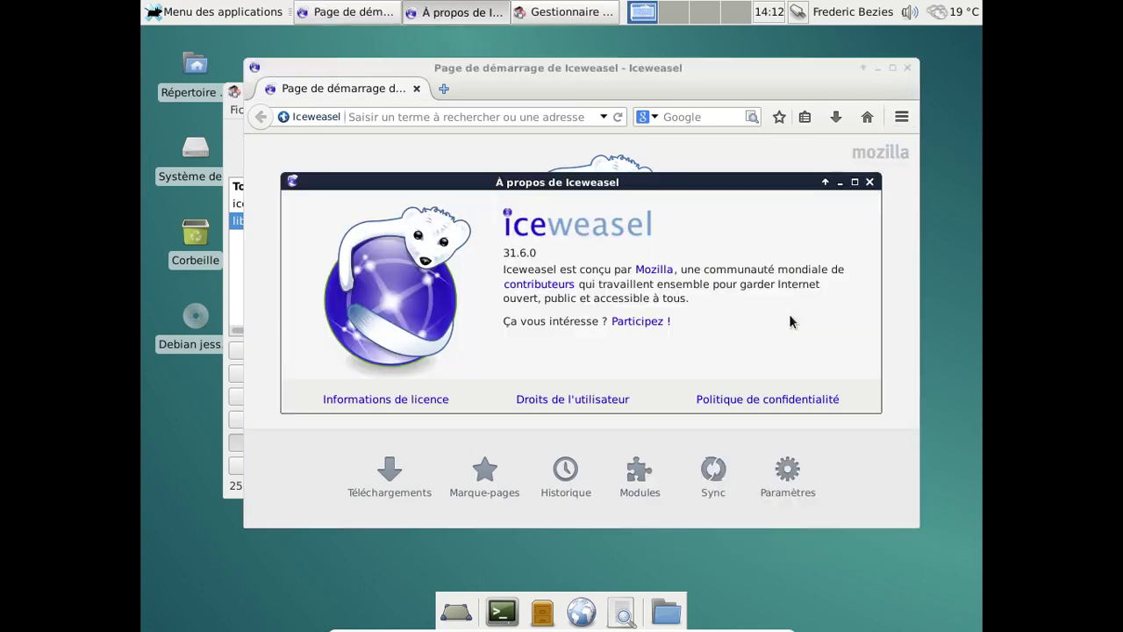
left_click(870, 181)
left_click(907, 69)
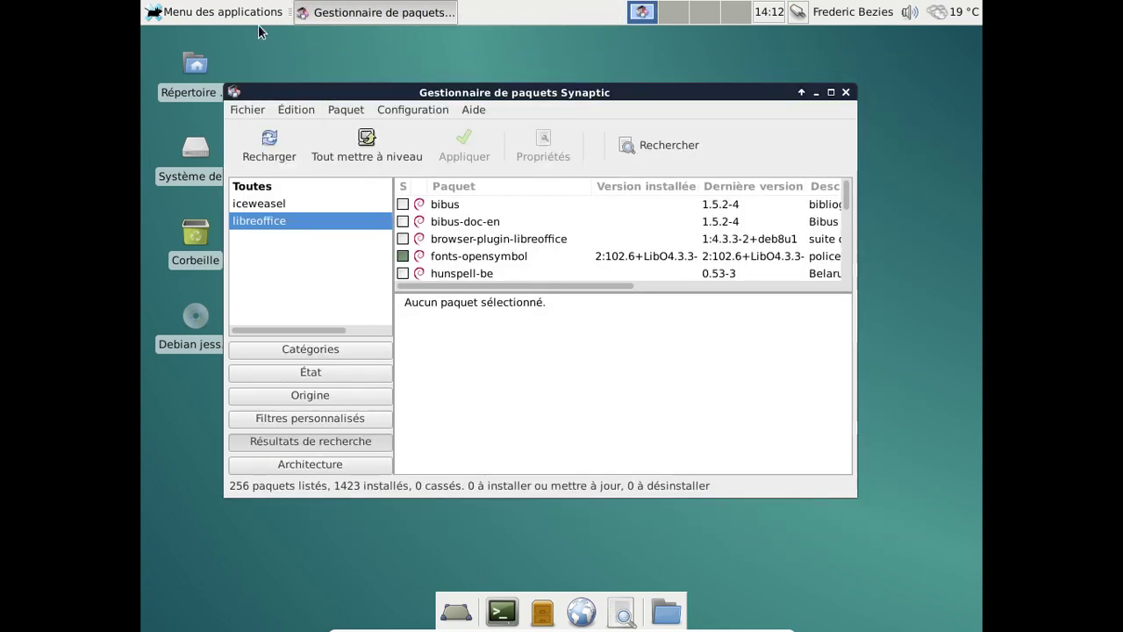
Launch LibreOffice Draw from the Bureau category of the installed applications.
left_click(215, 12)
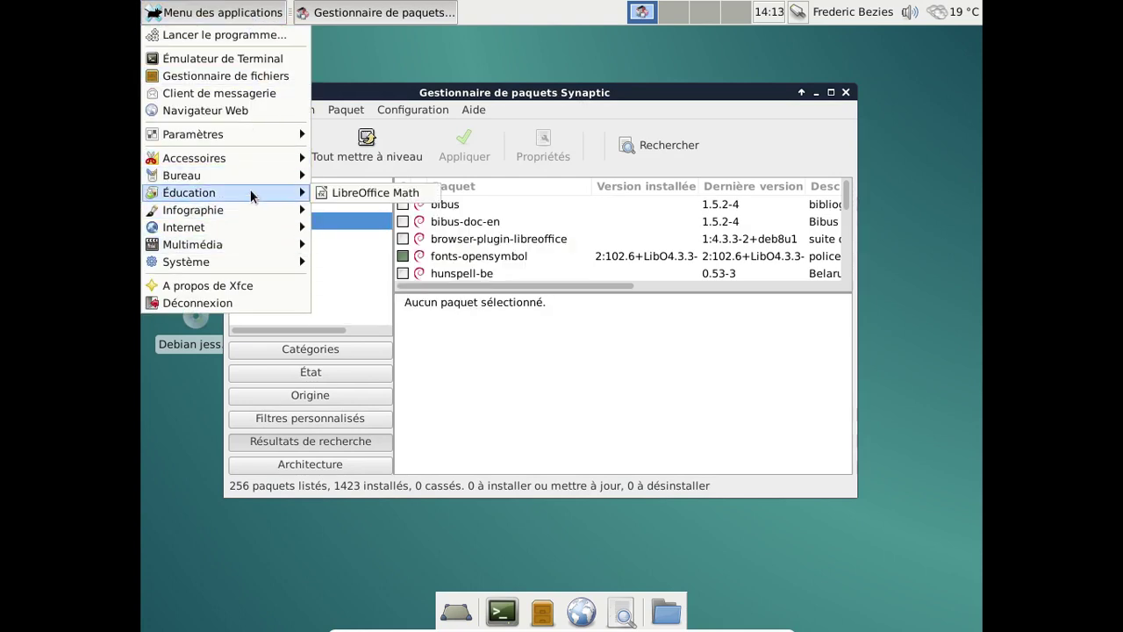
mouse_move(248, 177)
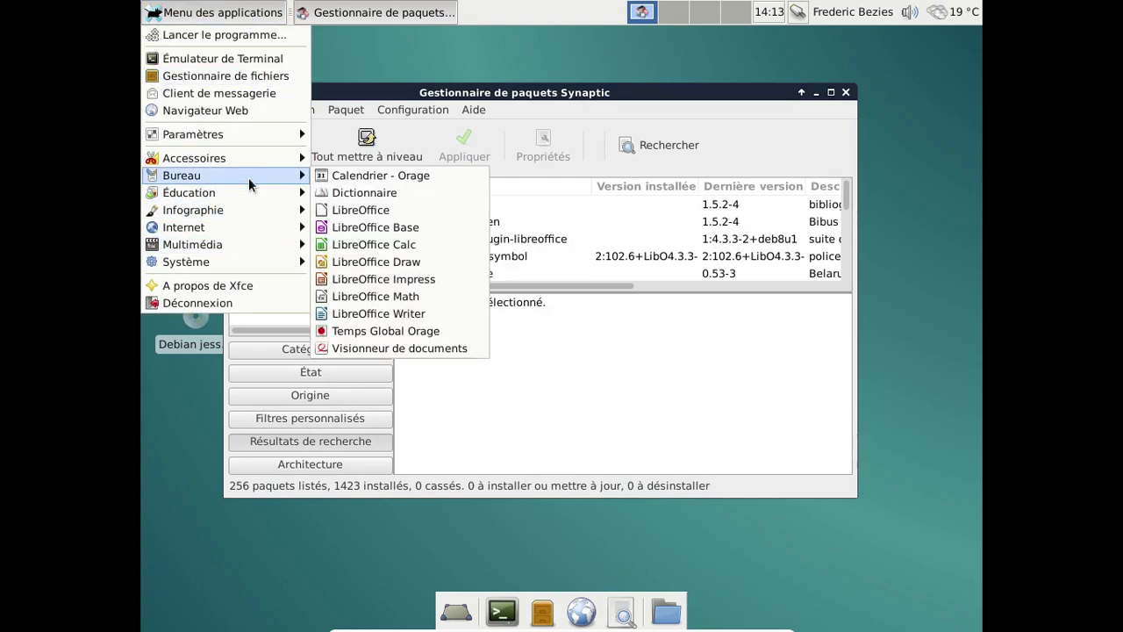
left_click(422, 265)
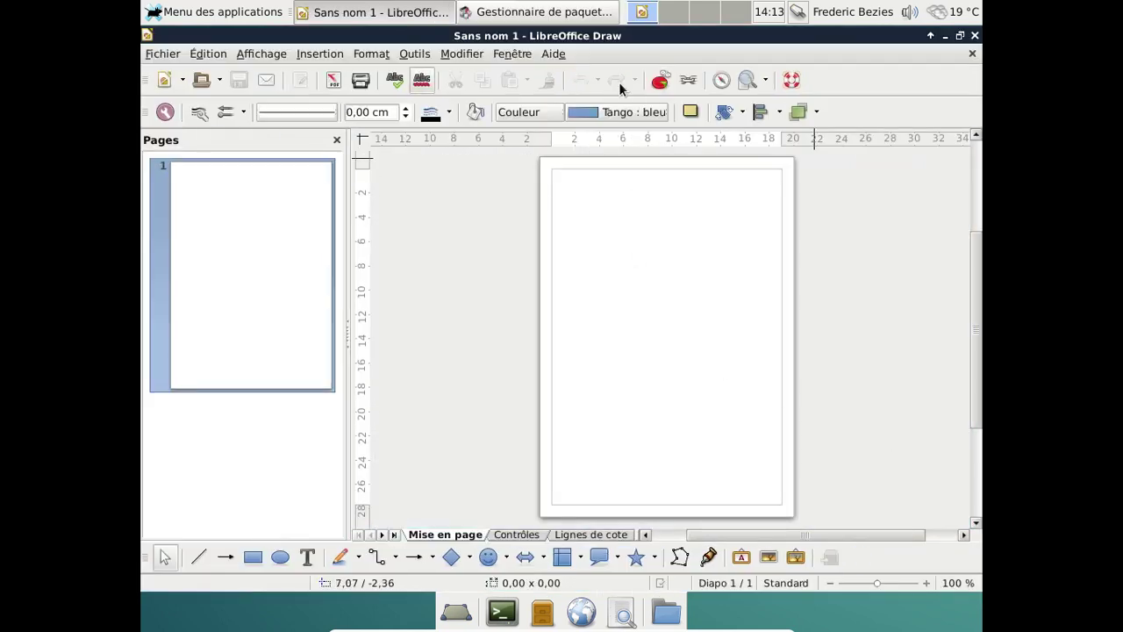
View the version information in À propos de LibreOffice, then close it and LibreOffice Draw.
left_click(558, 54)
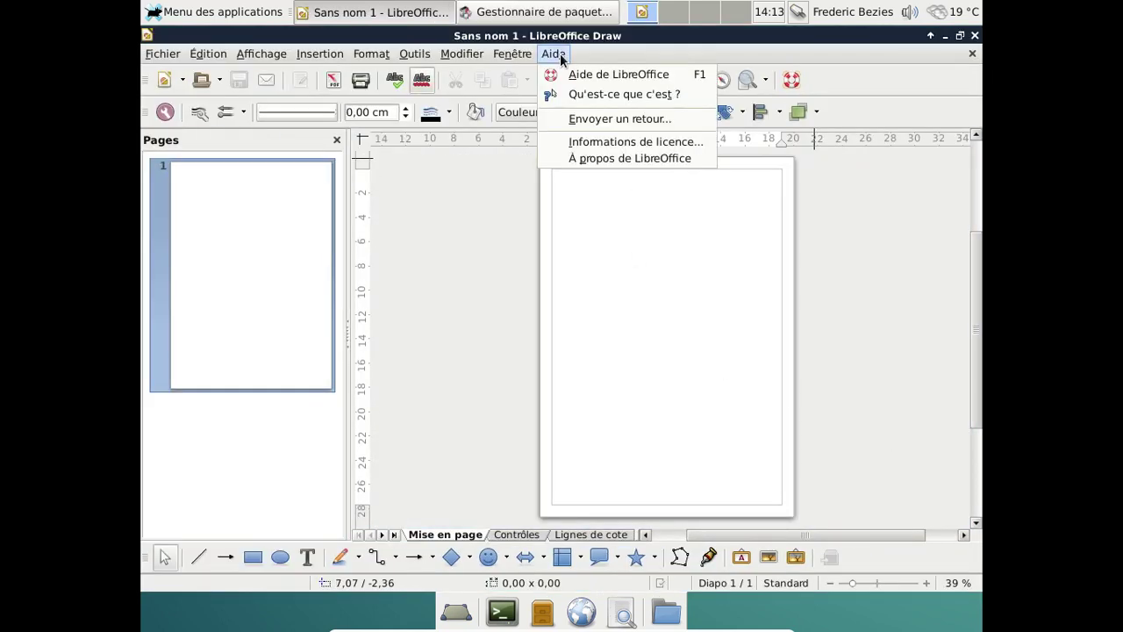
left_click(624, 159)
left_click(743, 442)
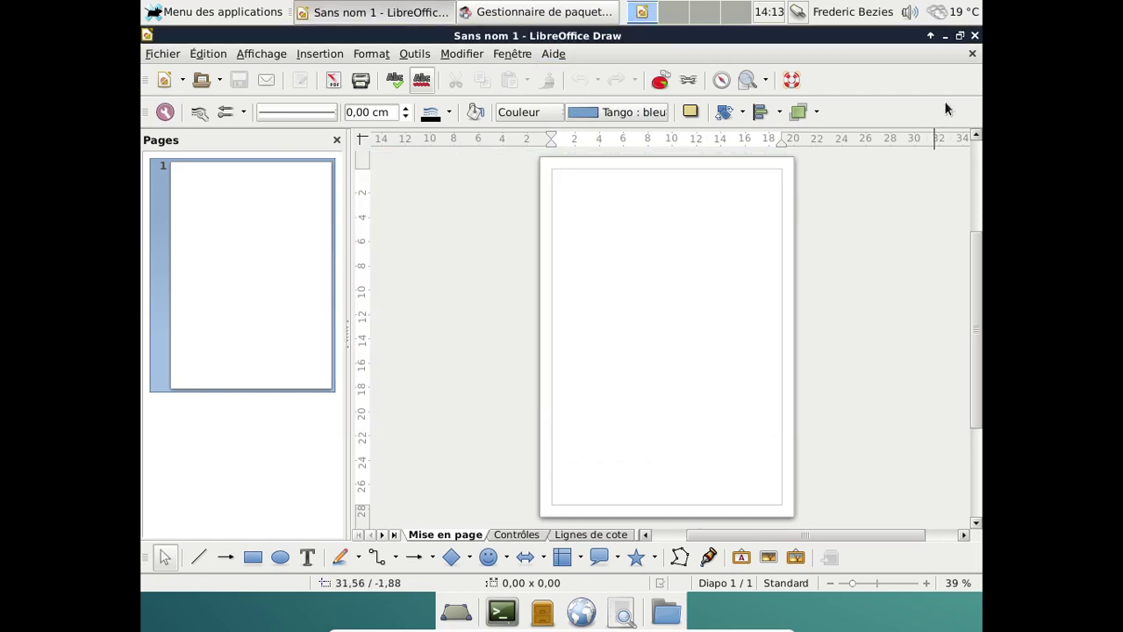
left_click(974, 35)
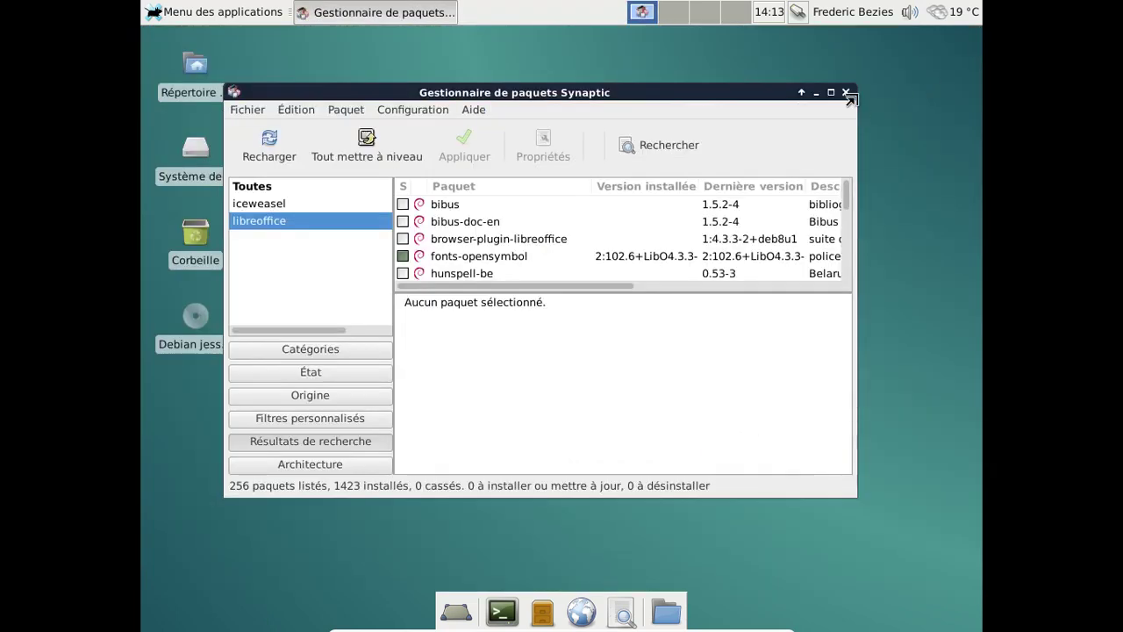
Reload the package information from the repositories in Synaptic, showing the individual files being downloaded.
left_click(315, 114)
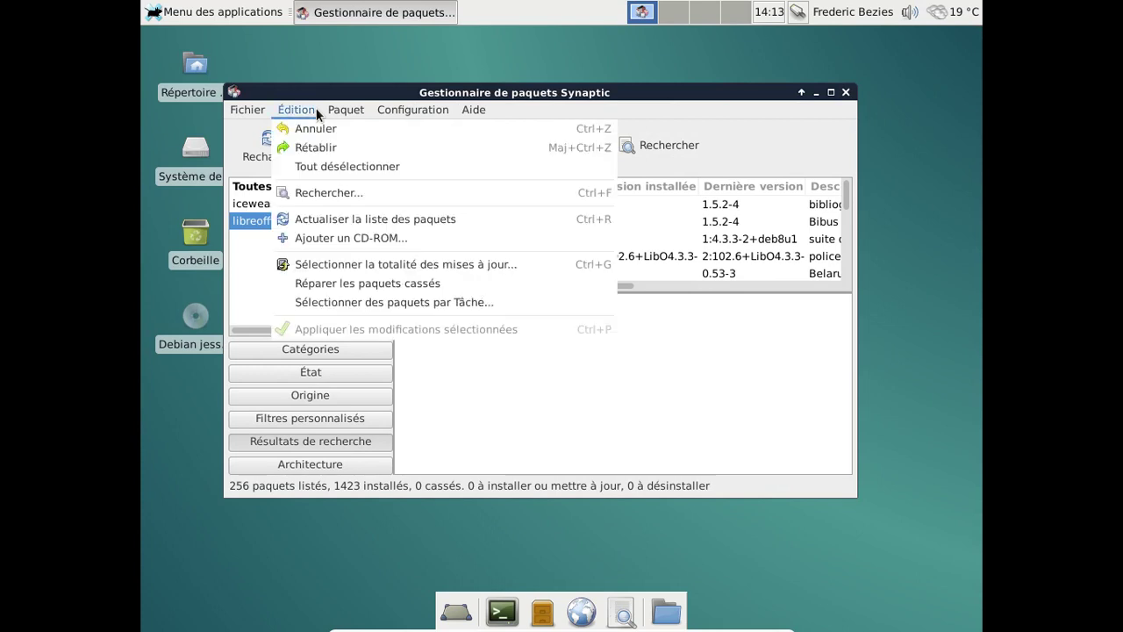
left_click(305, 110)
left_click(280, 139)
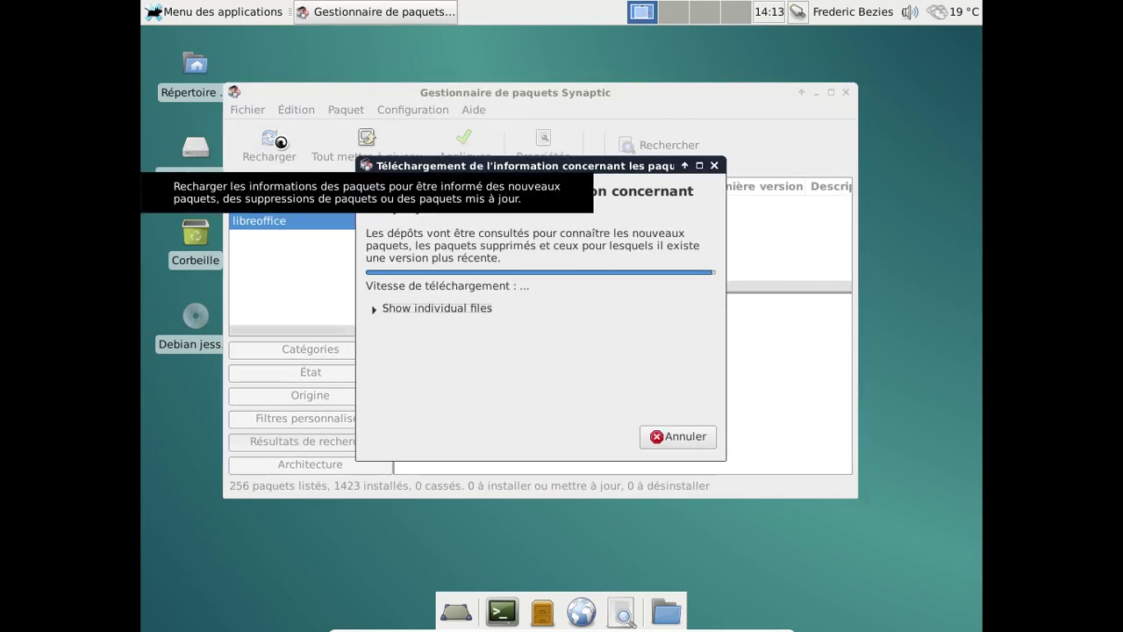
left_click(444, 310)
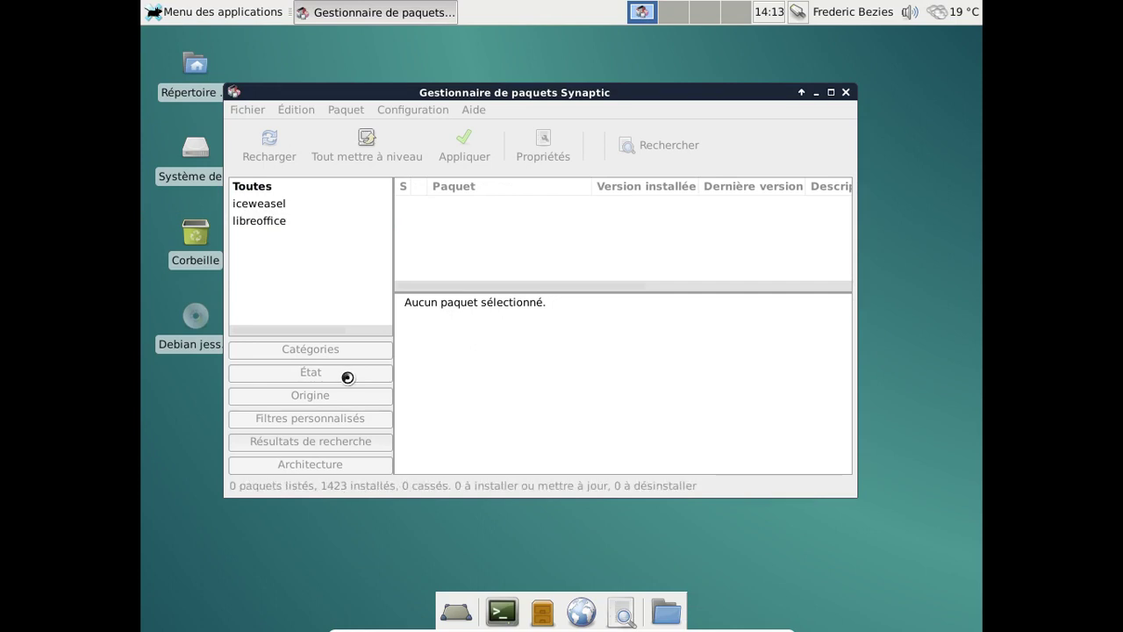
List packages by state, review the upgradable ones in a widened window, and check those with leftover configuration files.
left_click(347, 376)
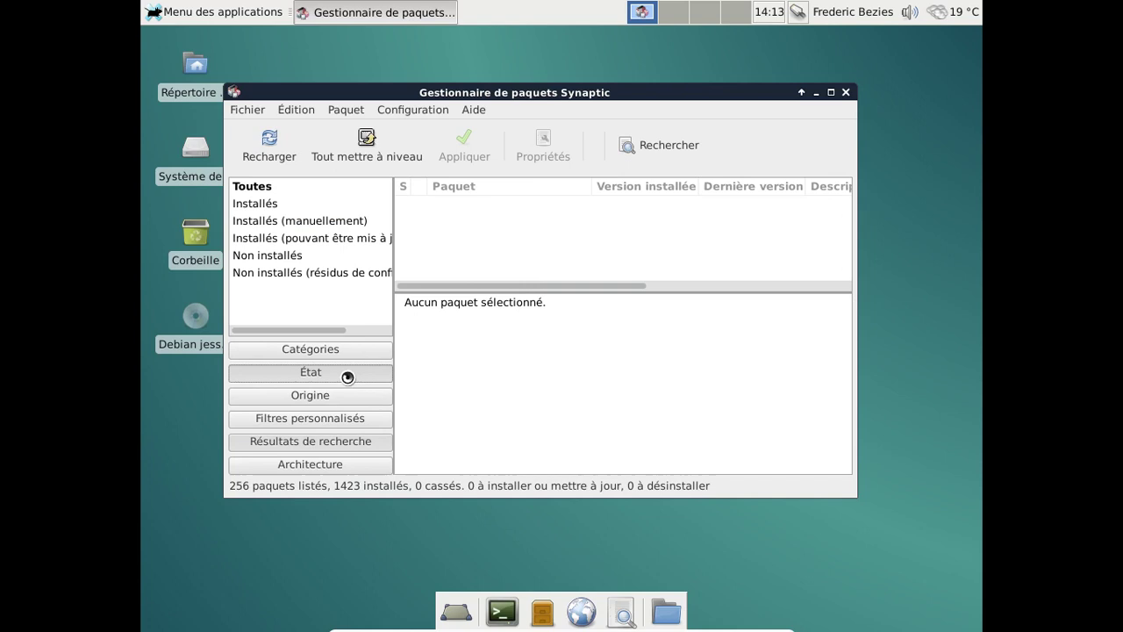
left_click(322, 242)
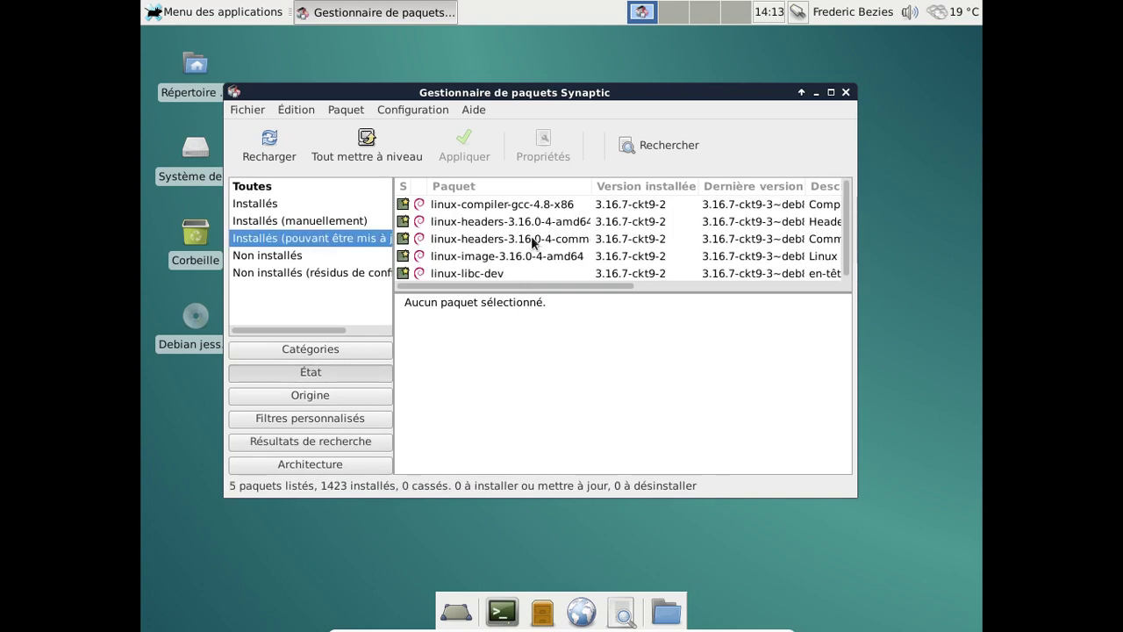
scroll(533, 243, "down", 1)
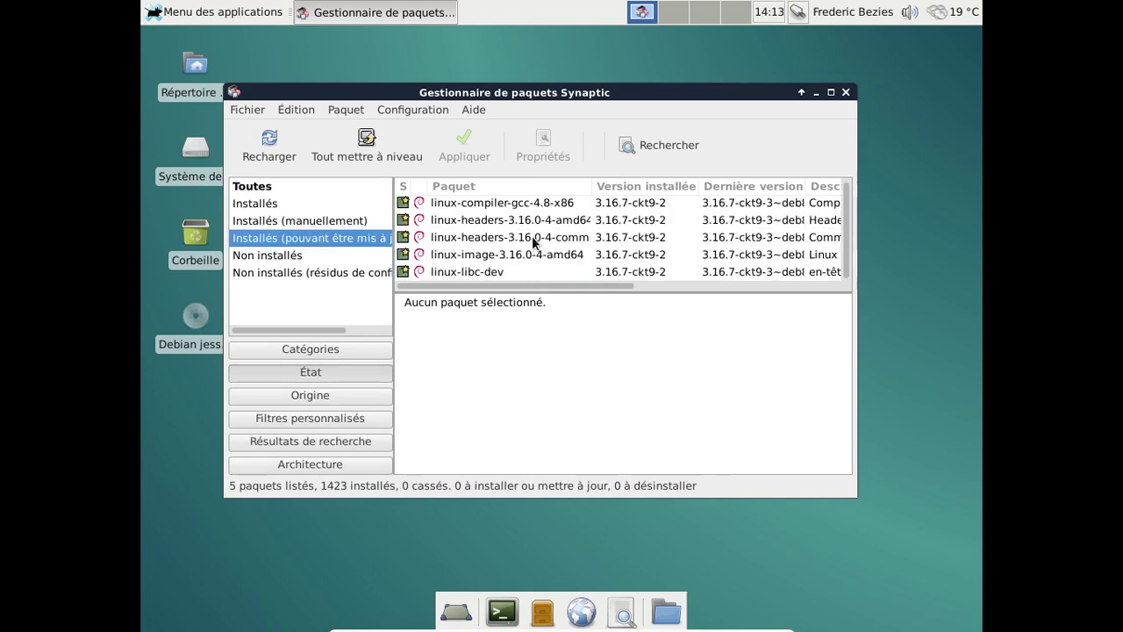
left_click_drag(858, 242, 962, 242)
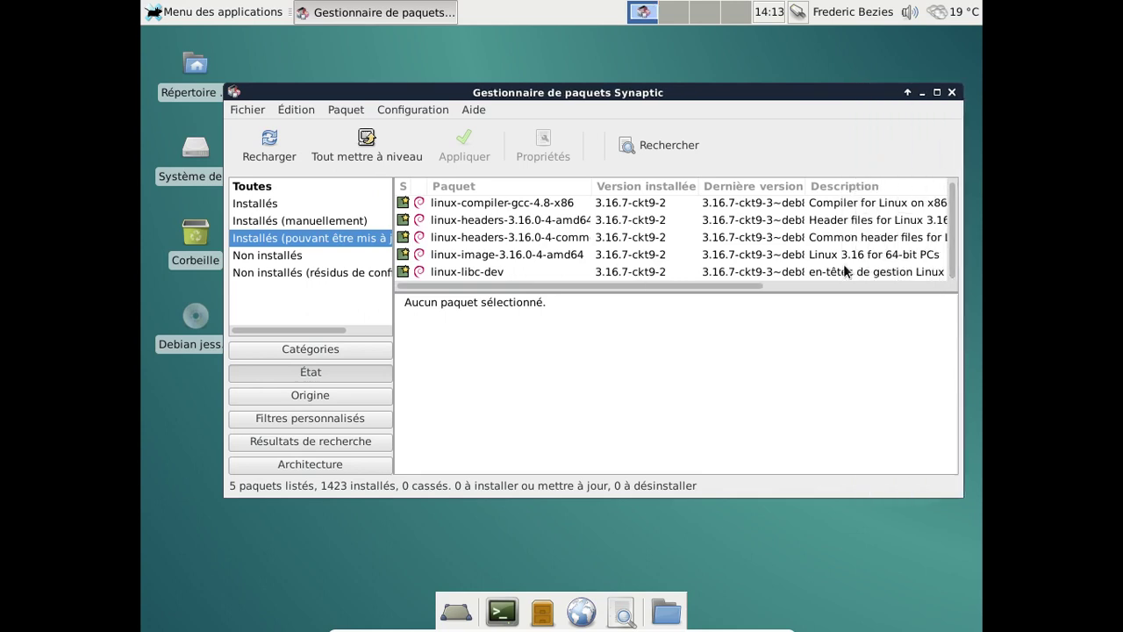
left_click_drag(658, 286, 514, 292)
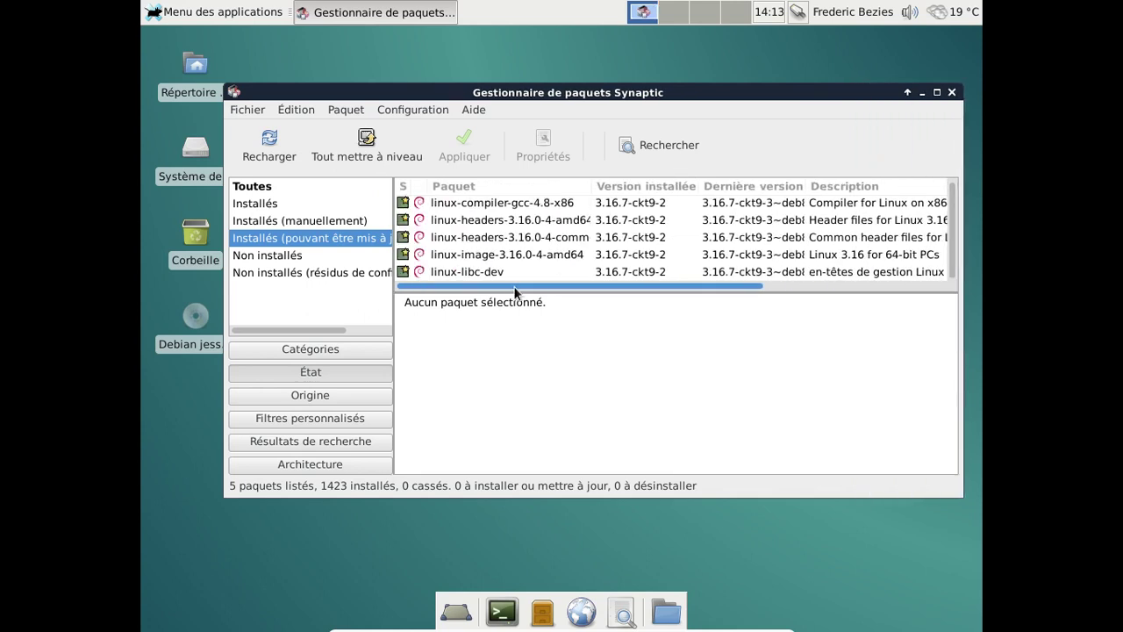
left_click(363, 272)
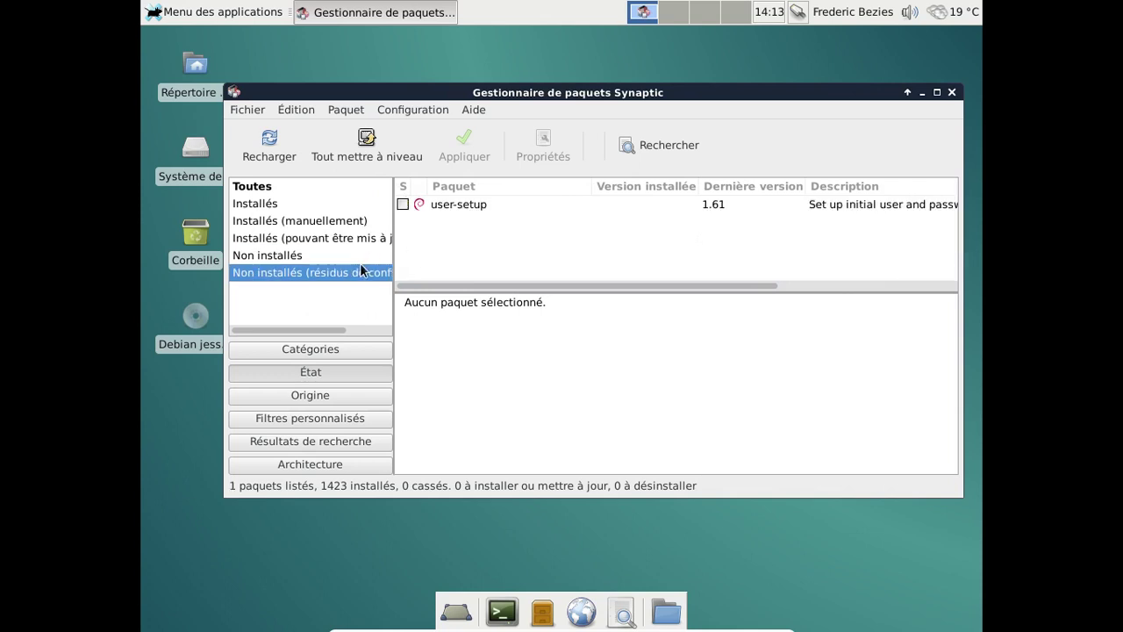
Mark all available upgrades for the installed packages, accept the additional changes, and apply them.
left_click(335, 241)
left_click(392, 146)
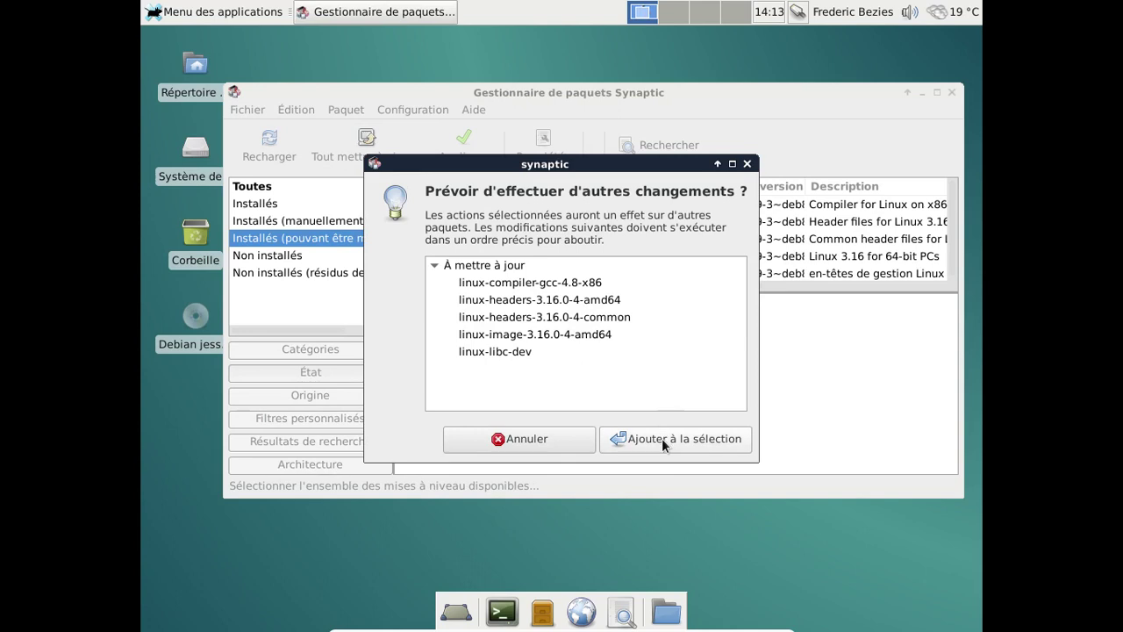
left_click(661, 438)
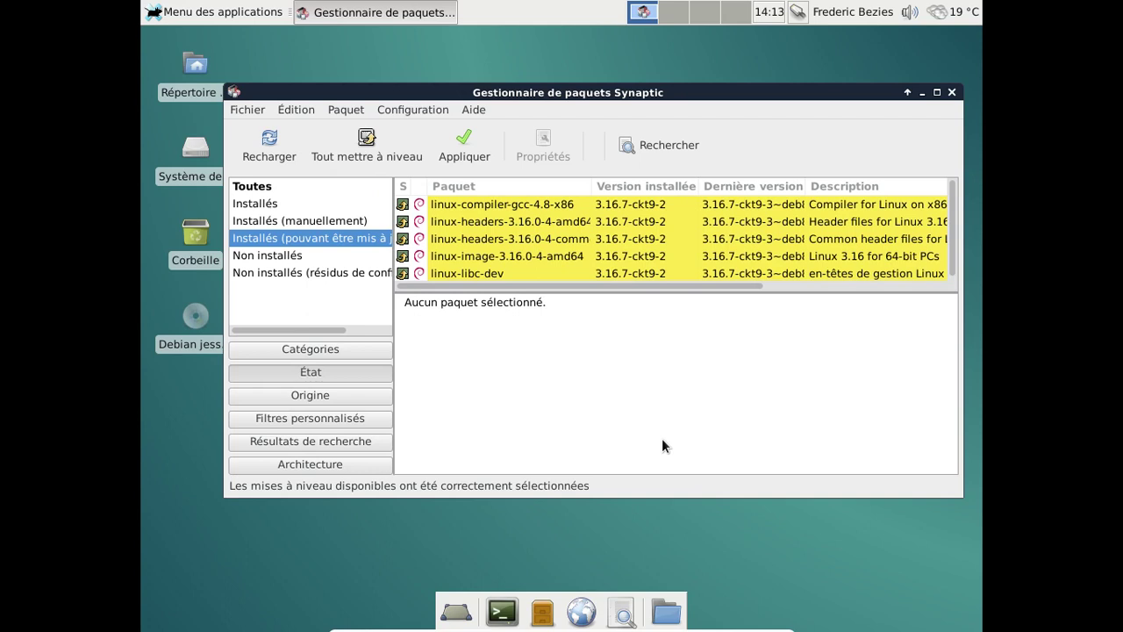
left_click(464, 145)
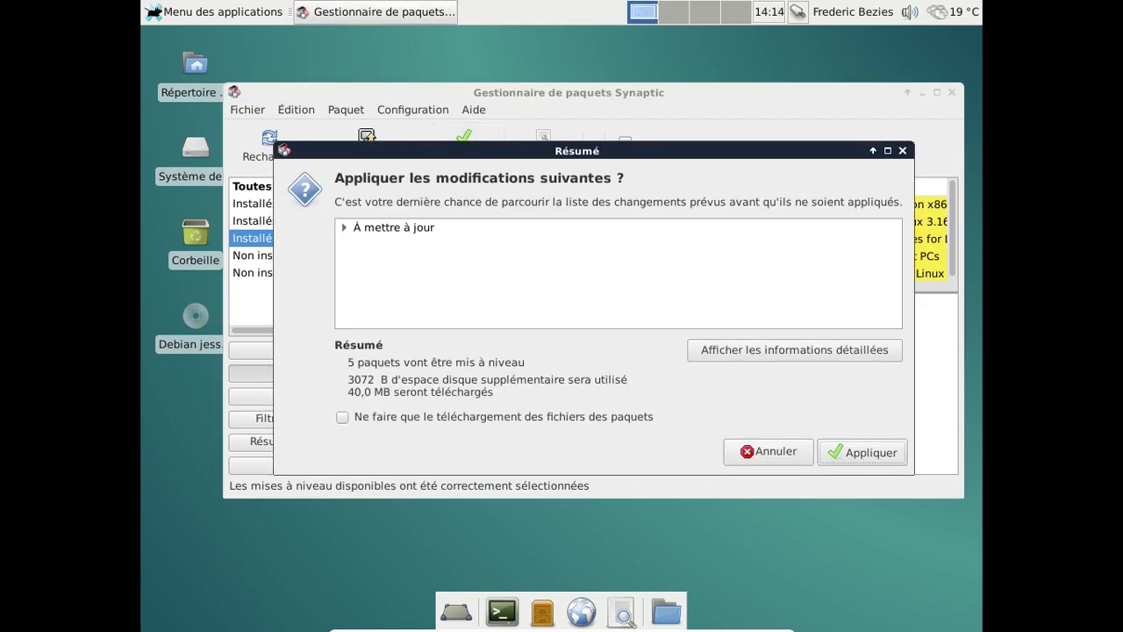
left_click(873, 452)
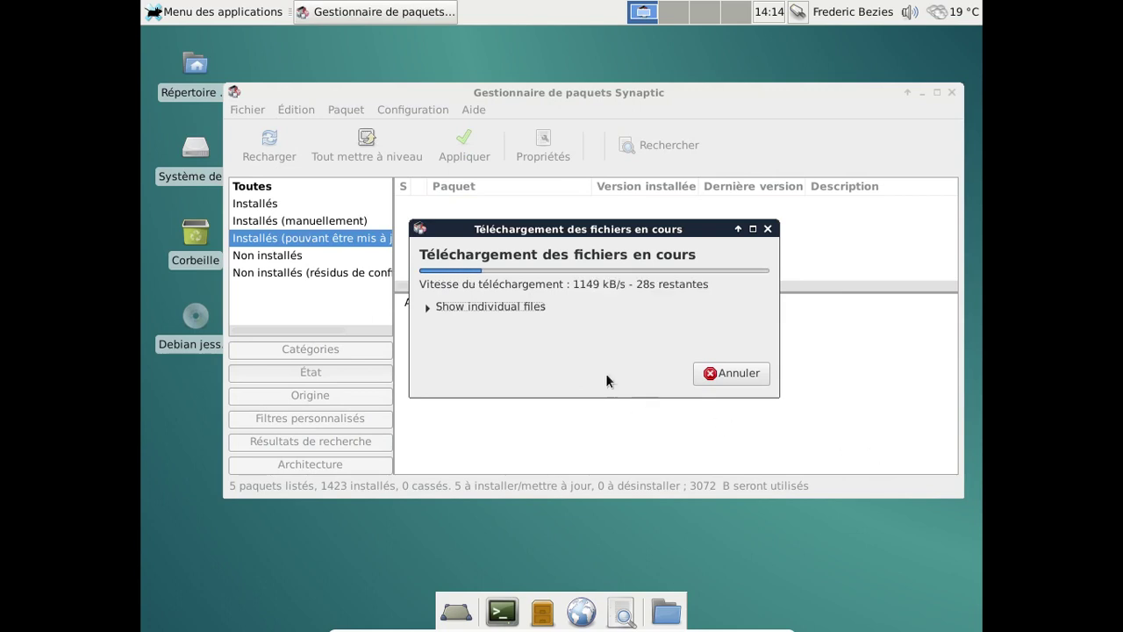
Follow the upgrade's progress through the individual downloads and the detailed installation output, moving the dialog to read it fully.
left_click(494, 307)
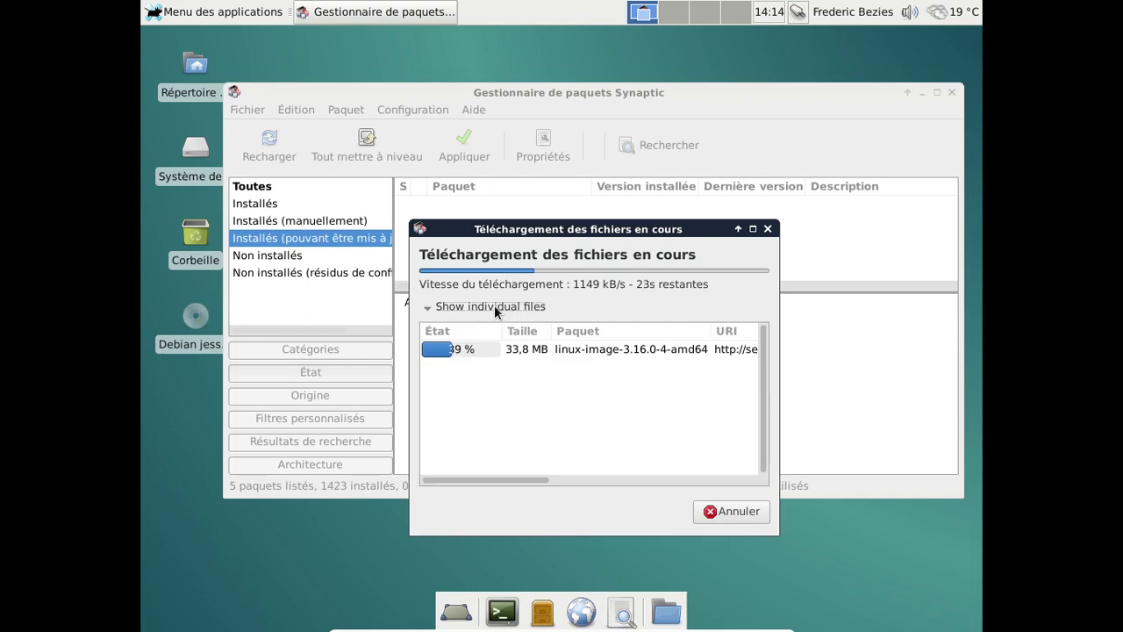
left_click(495, 307)
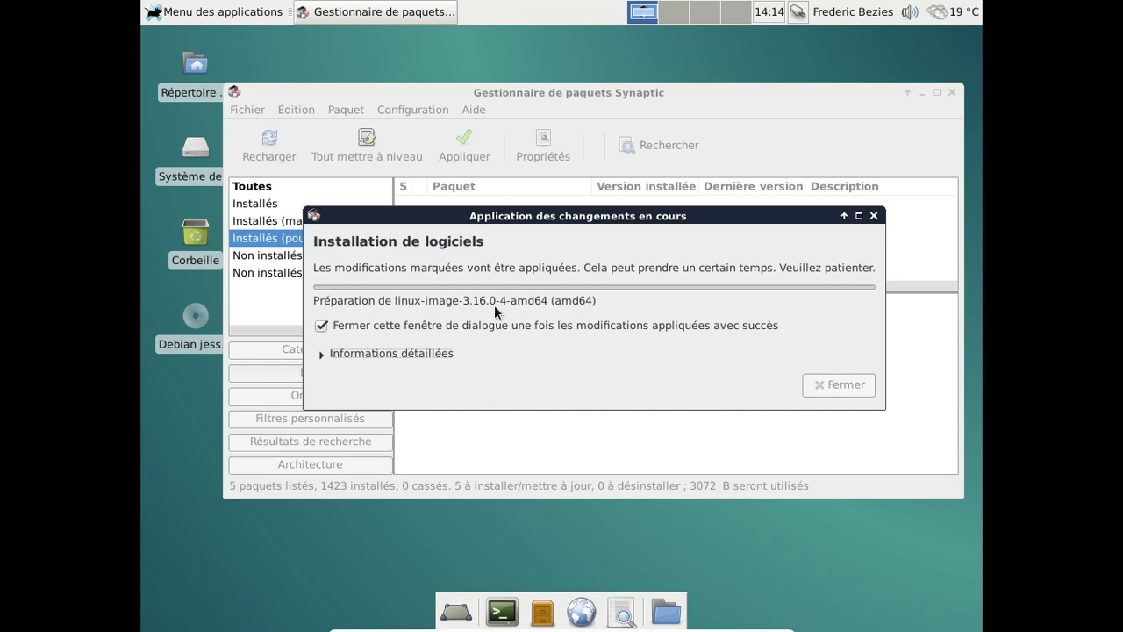
left_click(428, 355)
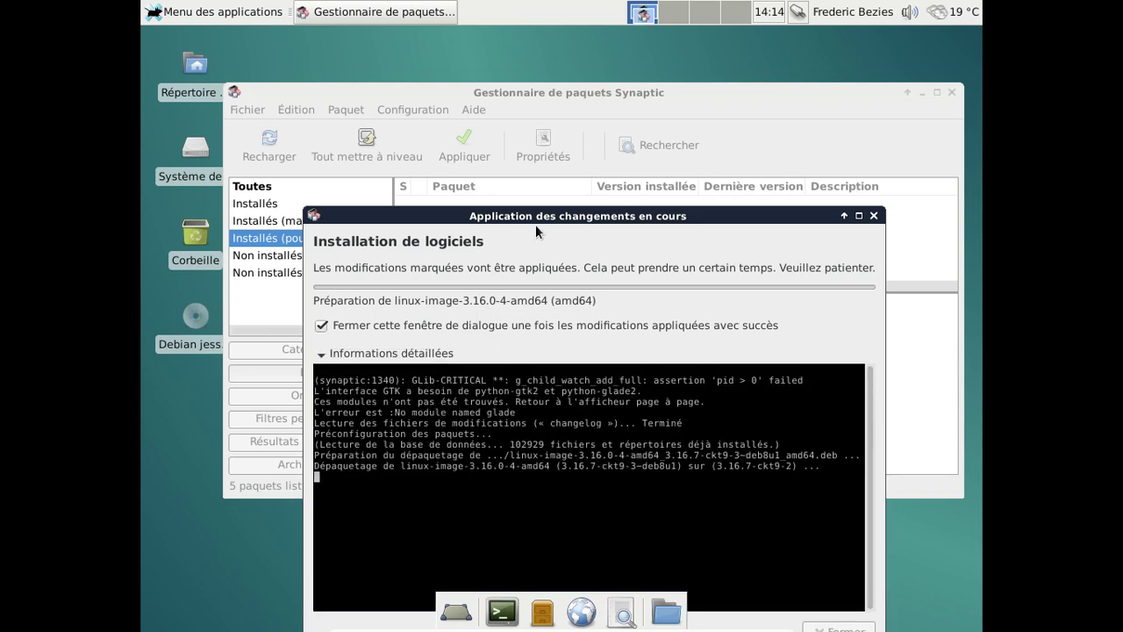
left_click_drag(531, 215, 524, 113)
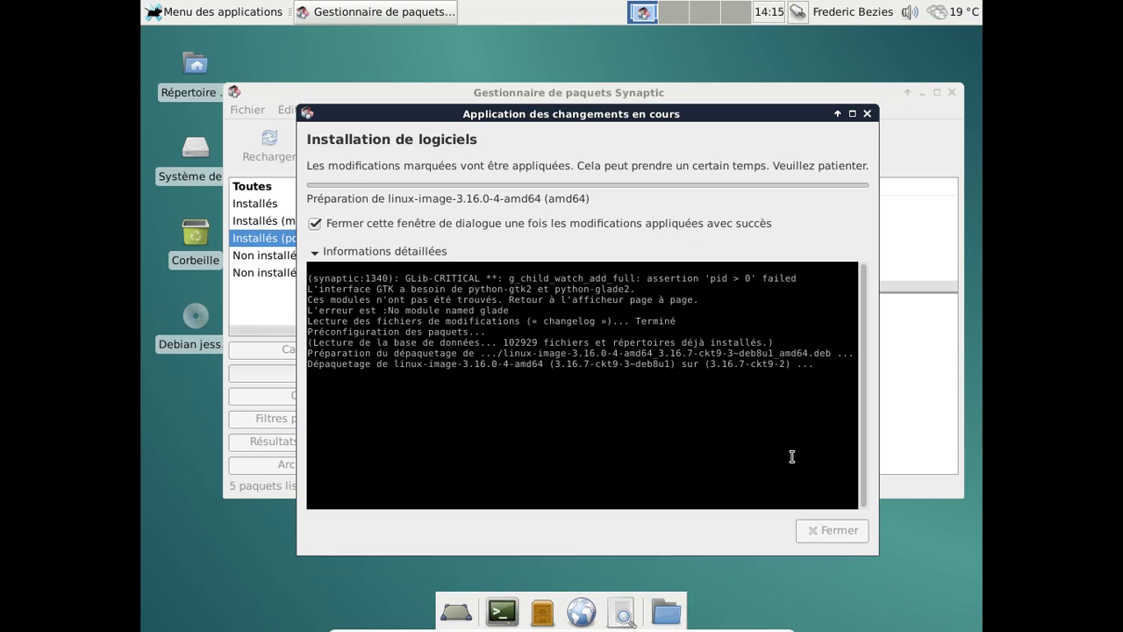
left_click(316, 253)
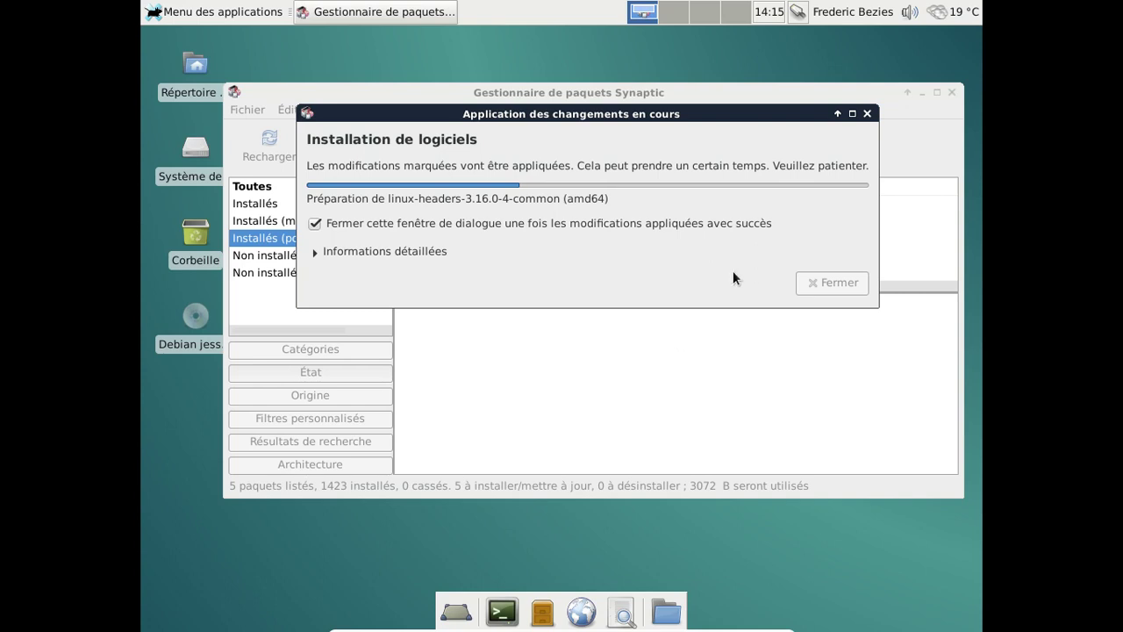
left_click(384, 250)
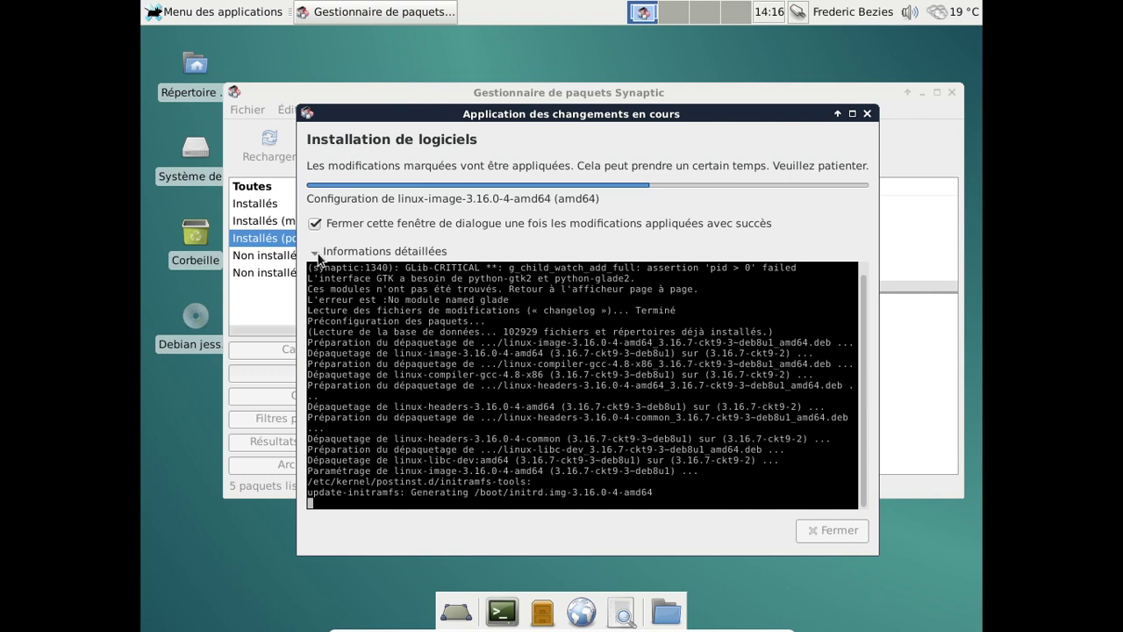
left_click(315, 251)
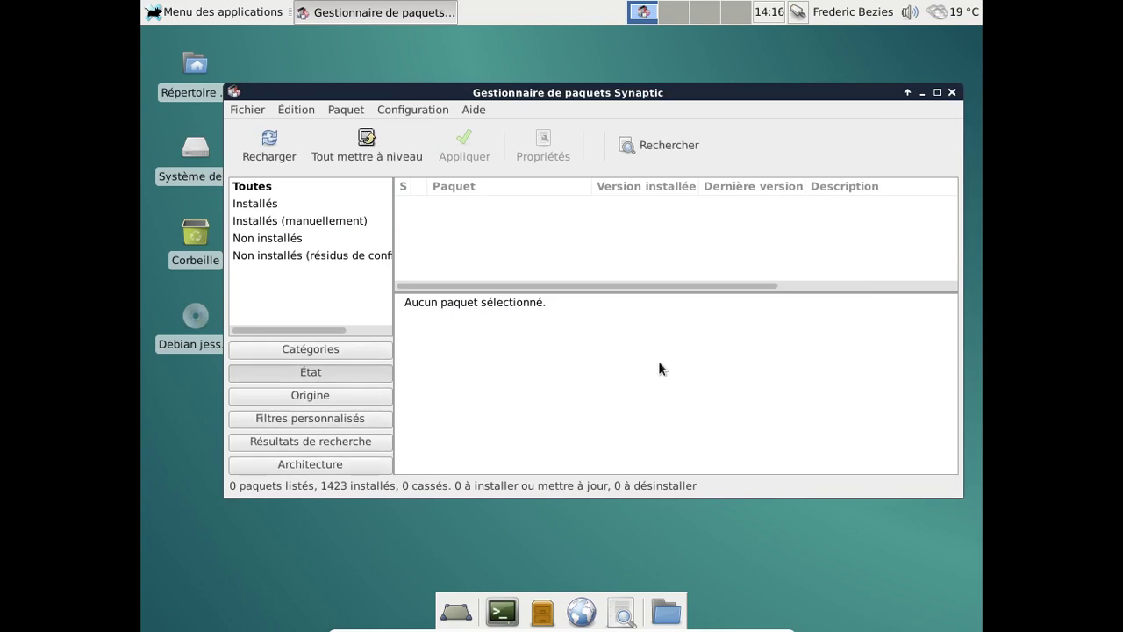
Mark the user-setup package with leftover configuration for complete removal and apply the change.
left_click(351, 255)
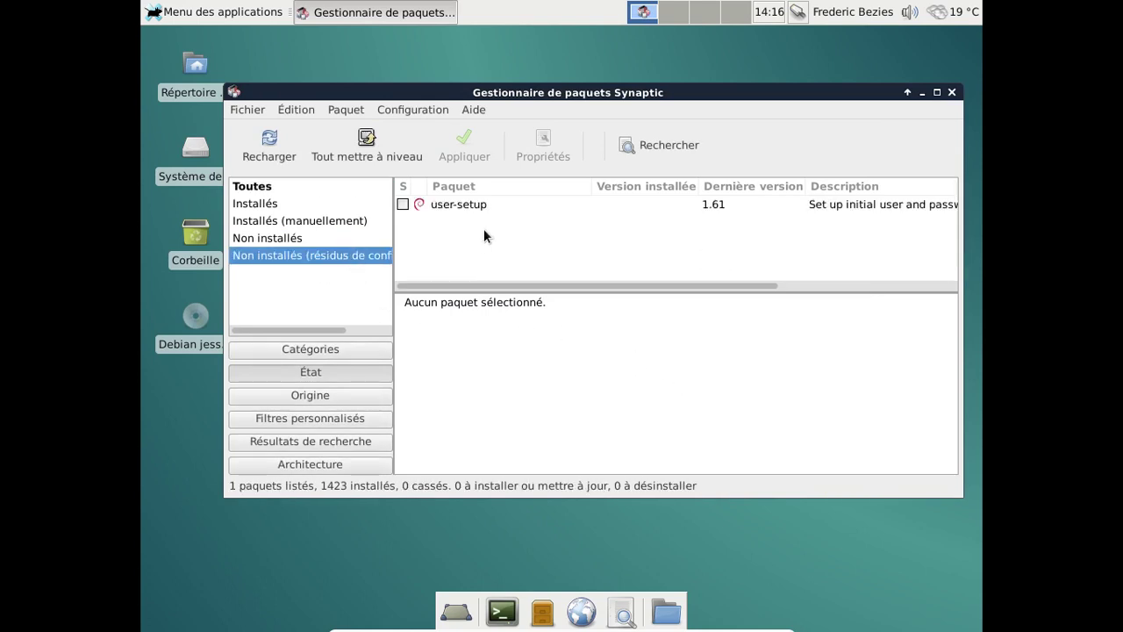
left_click(504, 202)
right_click(506, 202)
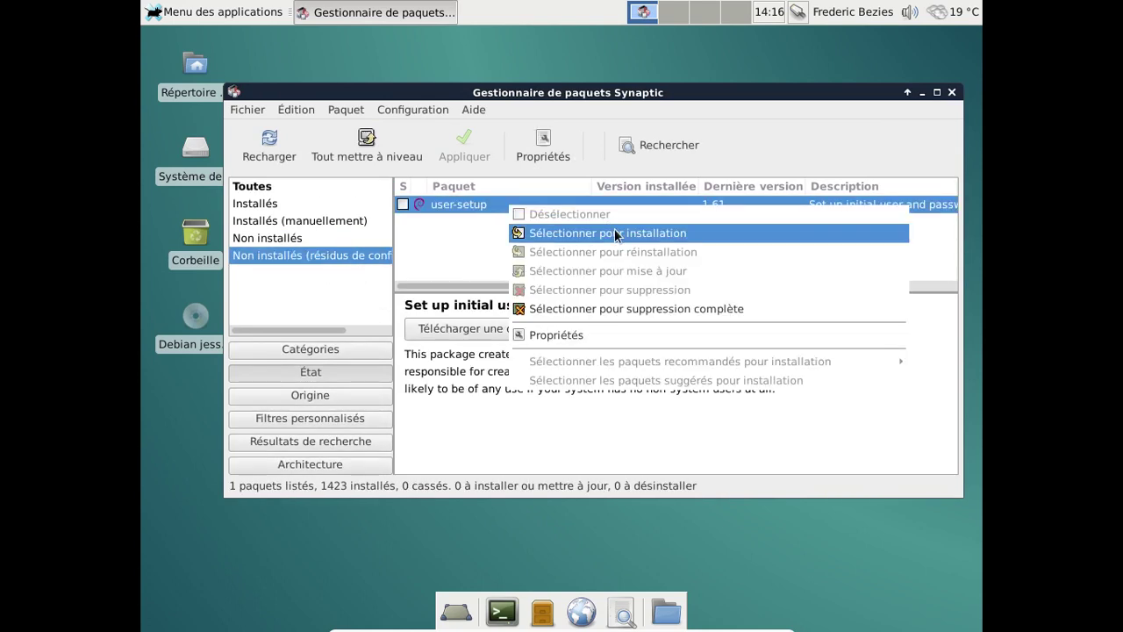
left_click(622, 310)
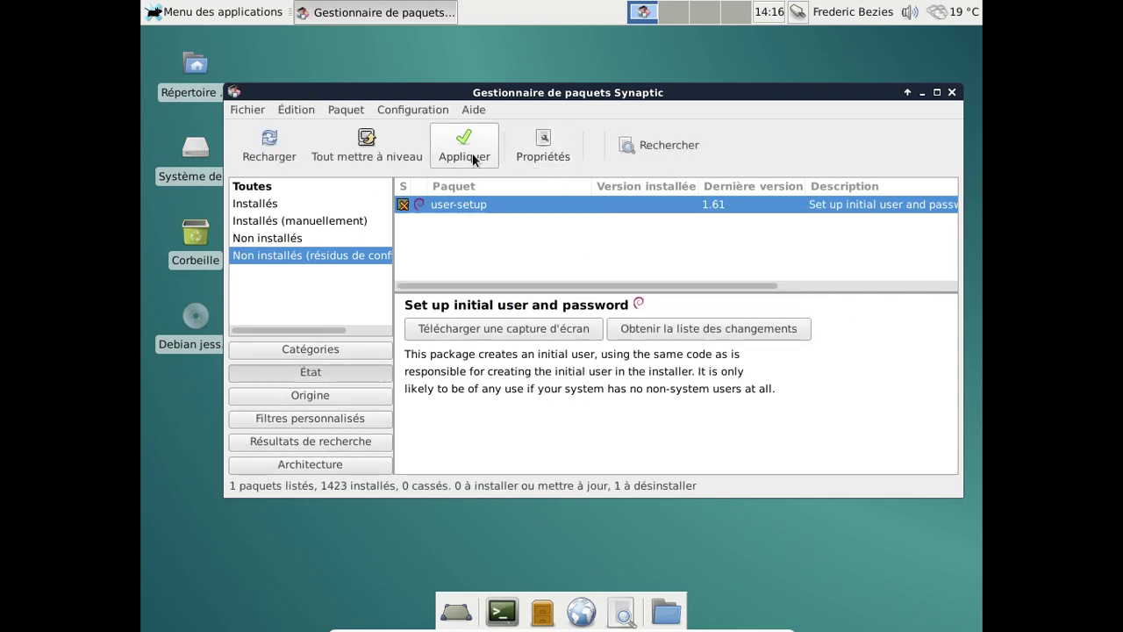
left_click(474, 159)
left_click(838, 445)
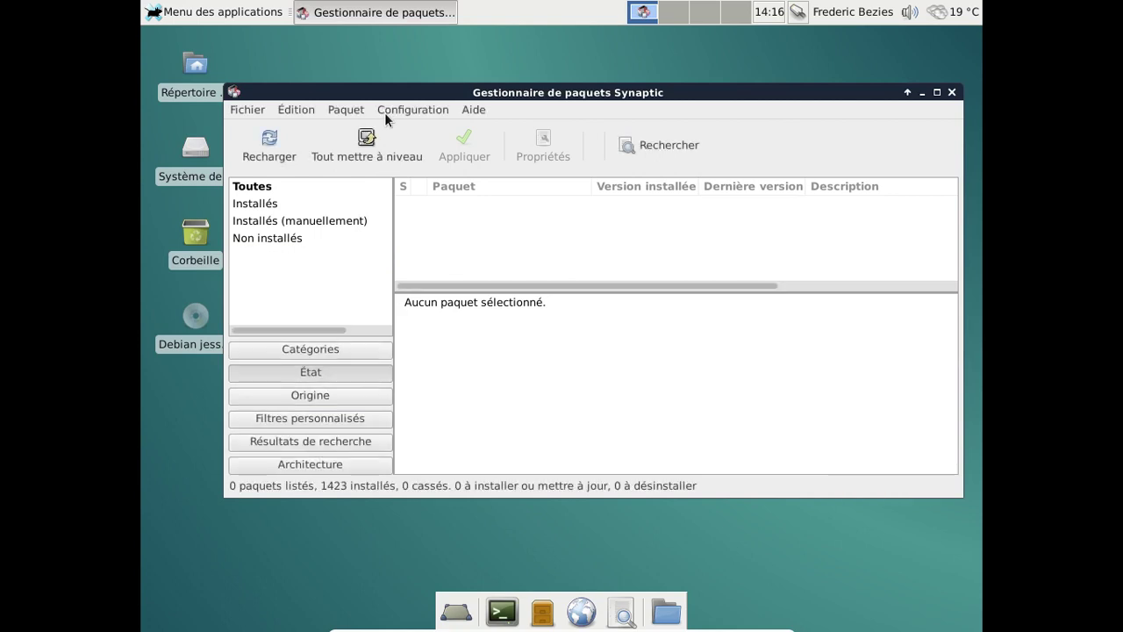
left_click(384, 113)
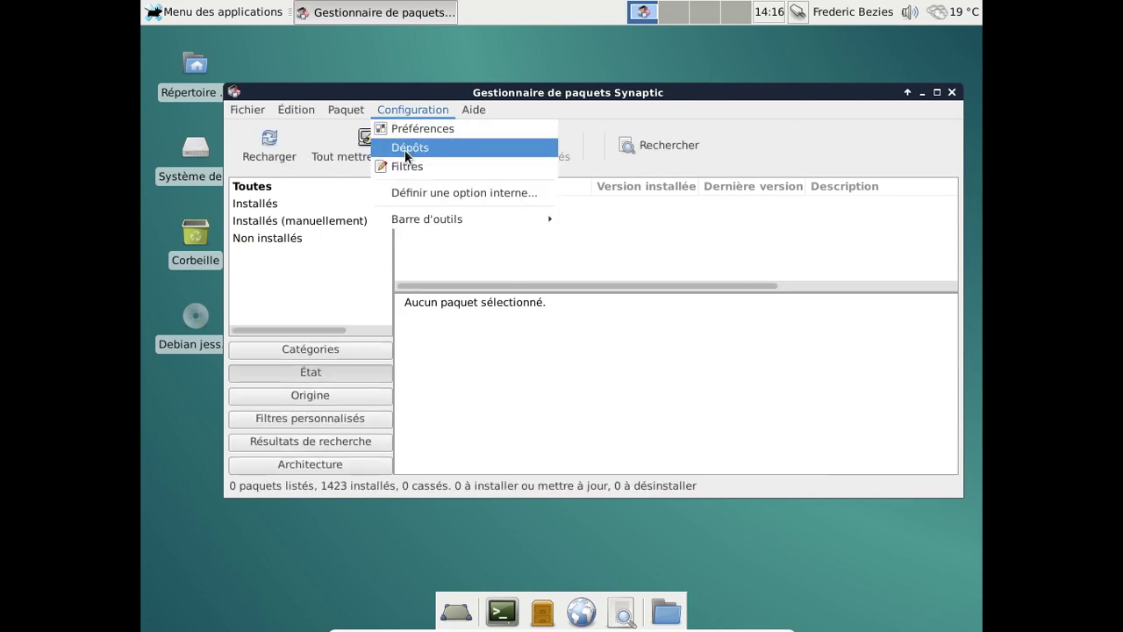
left_click(404, 149)
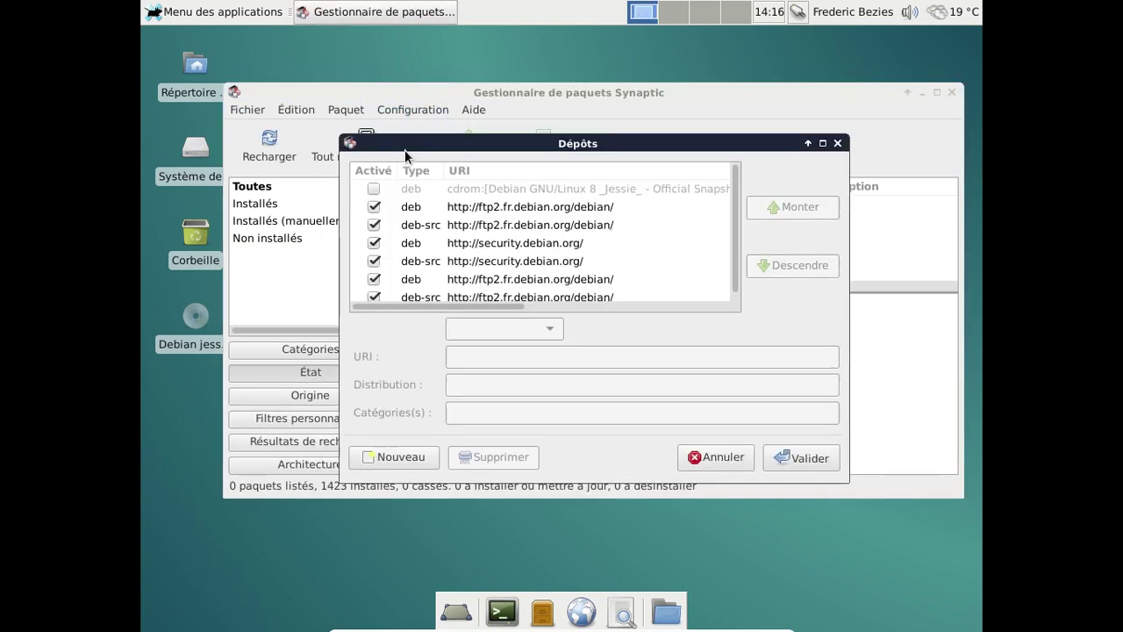
left_click(530, 206)
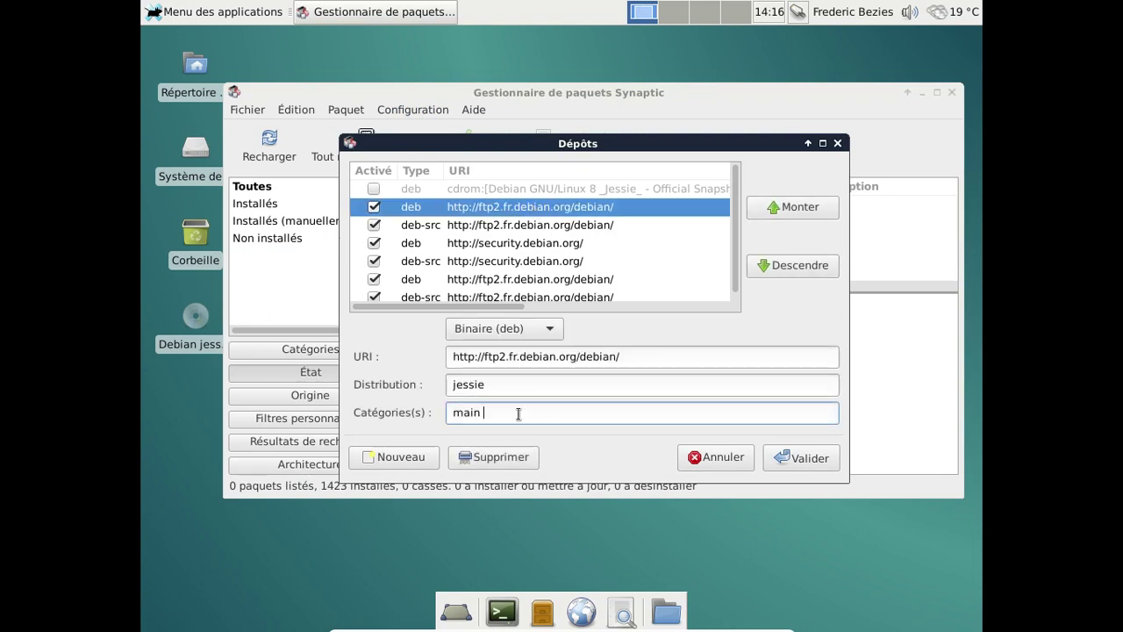
type("non-free cont")
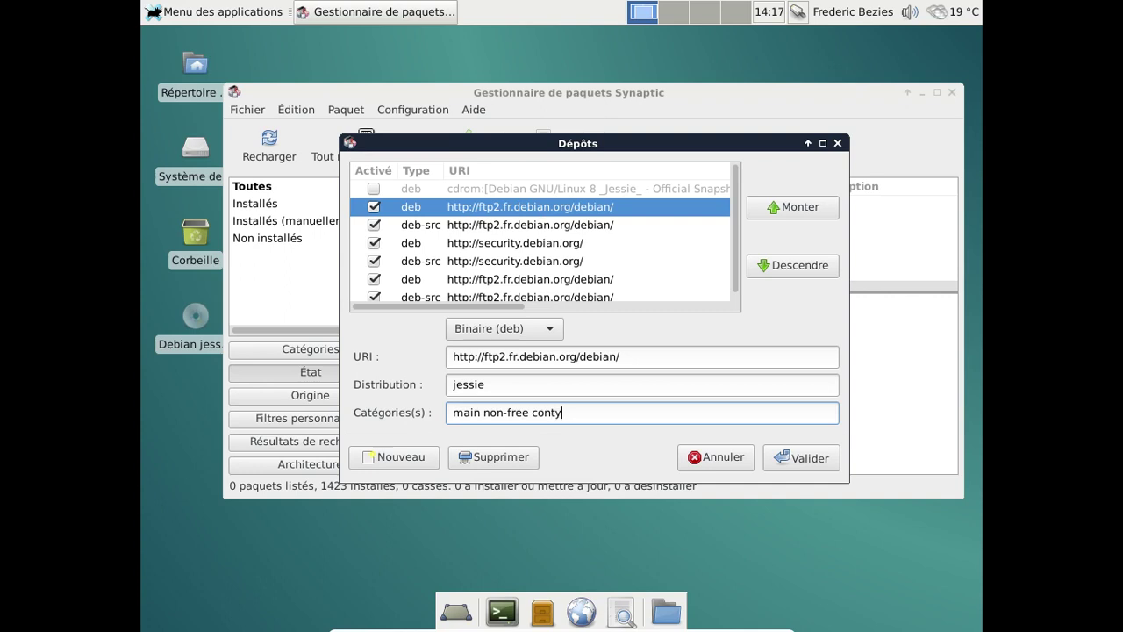
type("rib")
Copy the text "non-free contrib" from the categories of the binary jessie repository.
left_click_drag(570, 412, 517, 412)
key("shift+Left")
key("shift+Left")
key("shift+Left")
key("shift+Left")
key("shift+Left")
key("shift+Left")
key("ctrl+c")
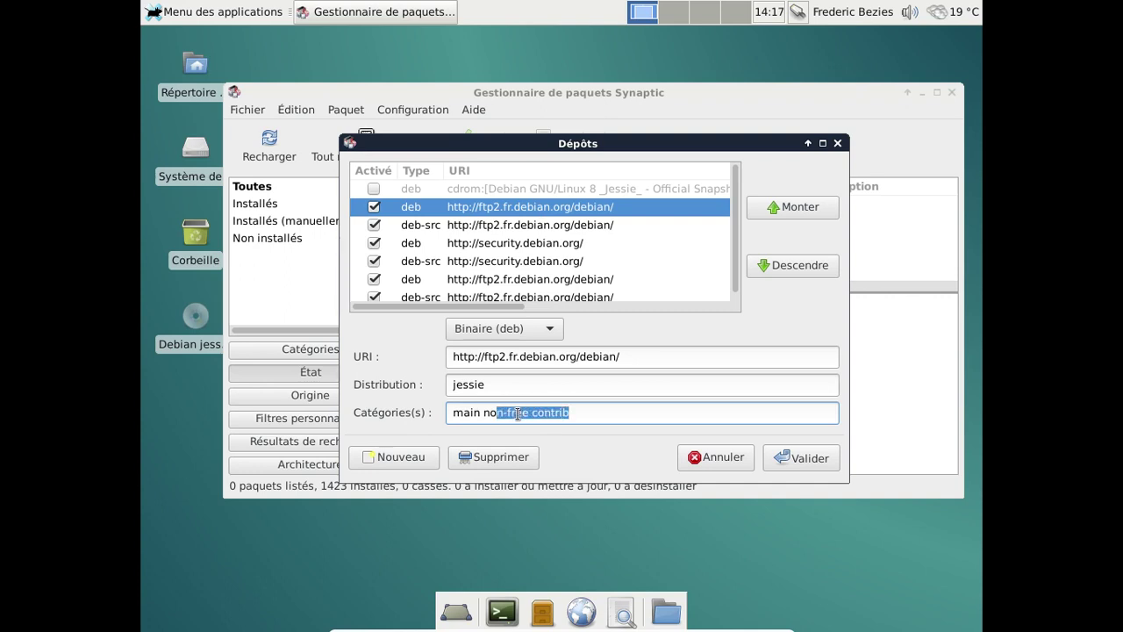
left_click(619, 228)
left_click(517, 414)
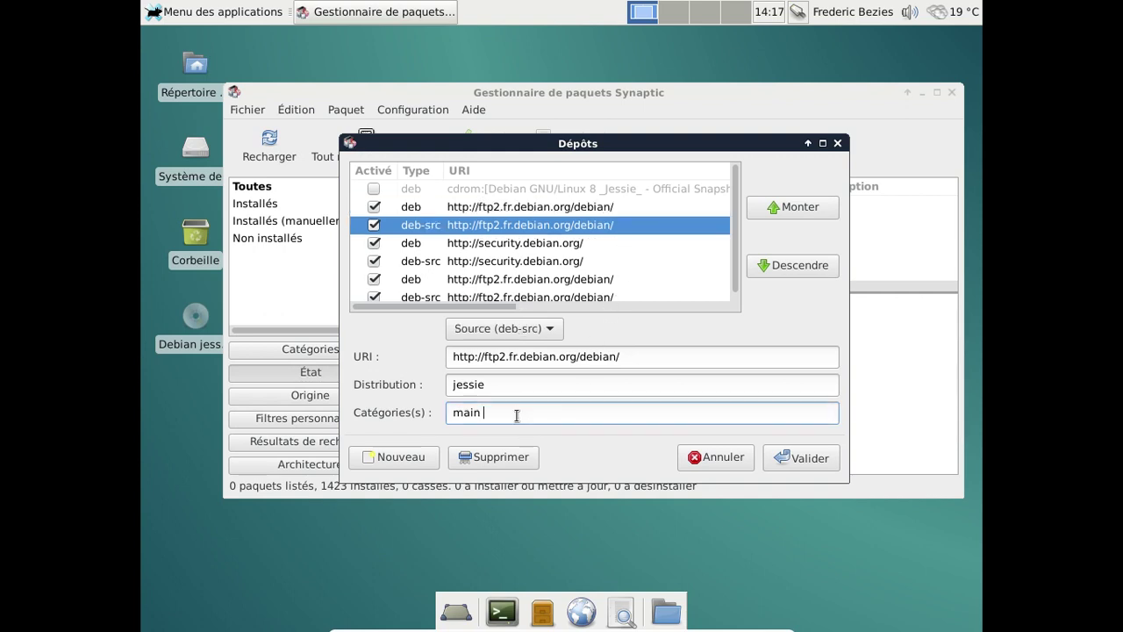
key("ctrl+v")
left_click(517, 247)
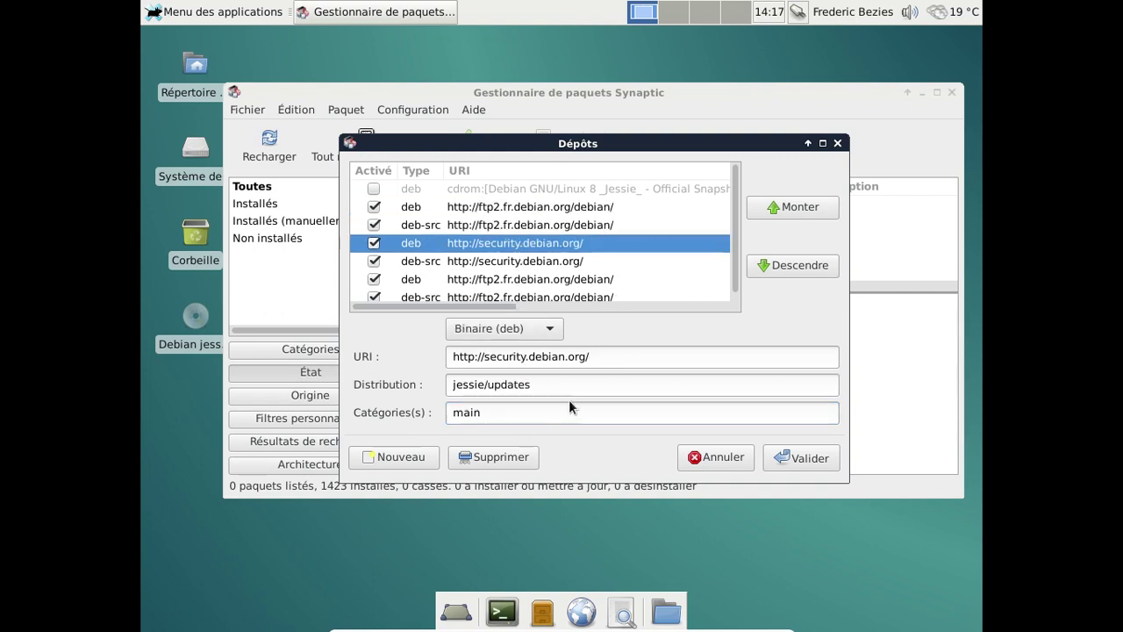
left_click(537, 413)
key("ctrl+v")
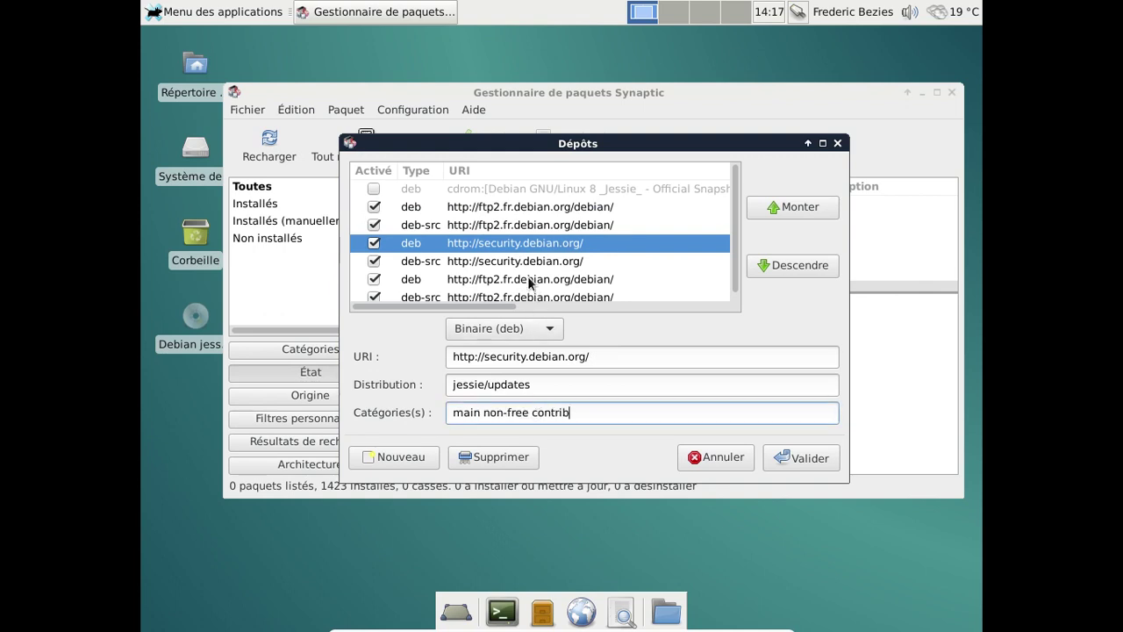
left_click(525, 260)
left_click(561, 414)
key("ctrl+v")
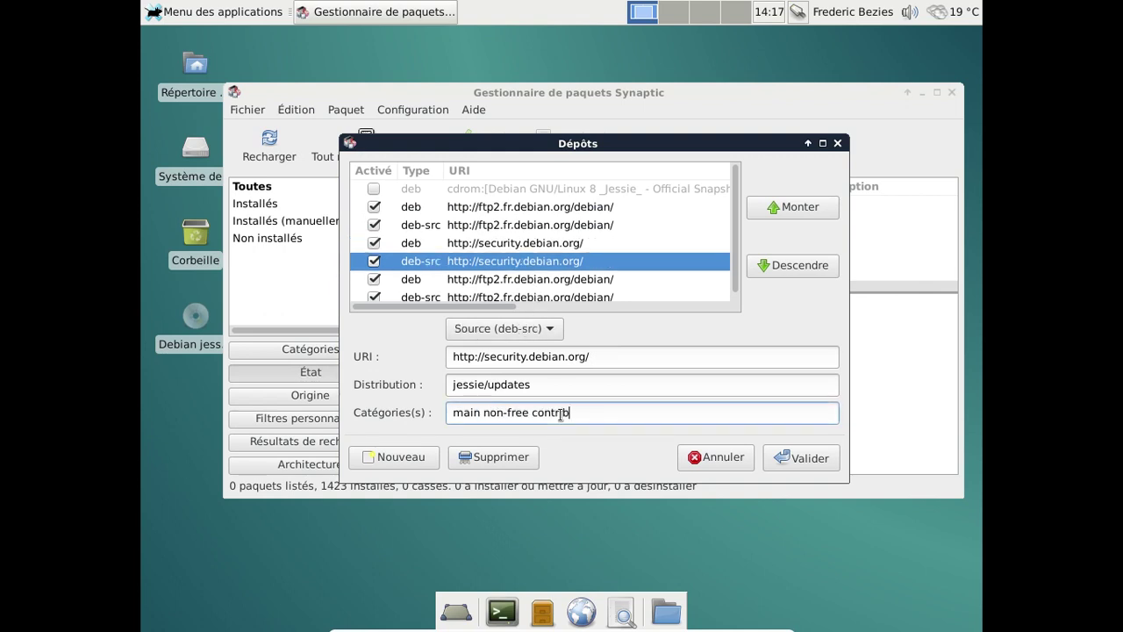
left_click(574, 280)
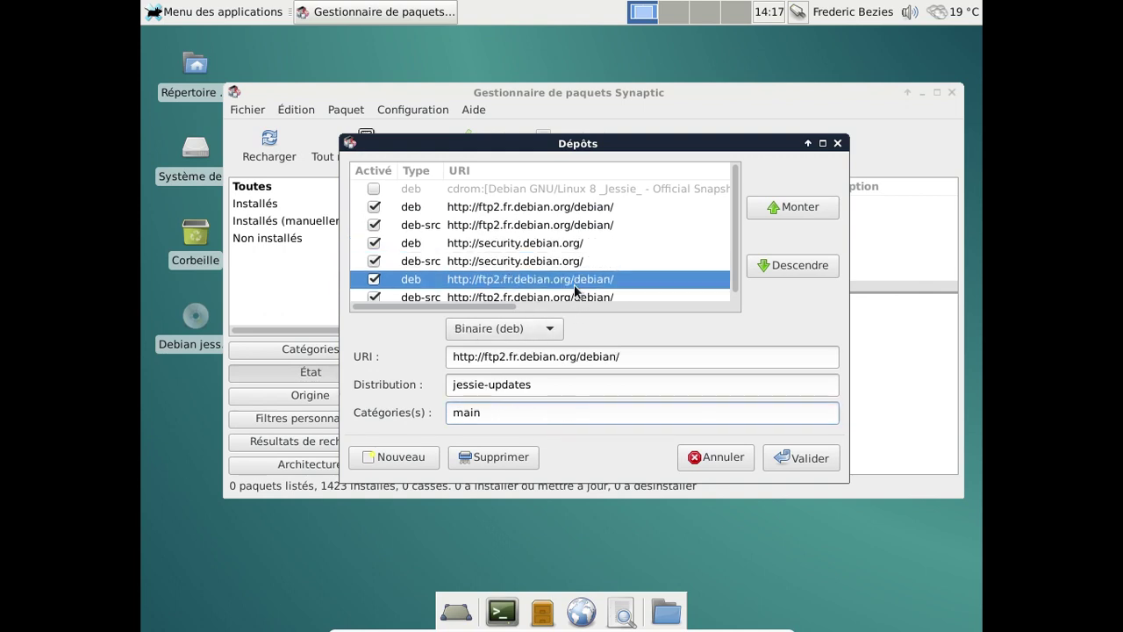
left_click(521, 414)
key("ctrl+v")
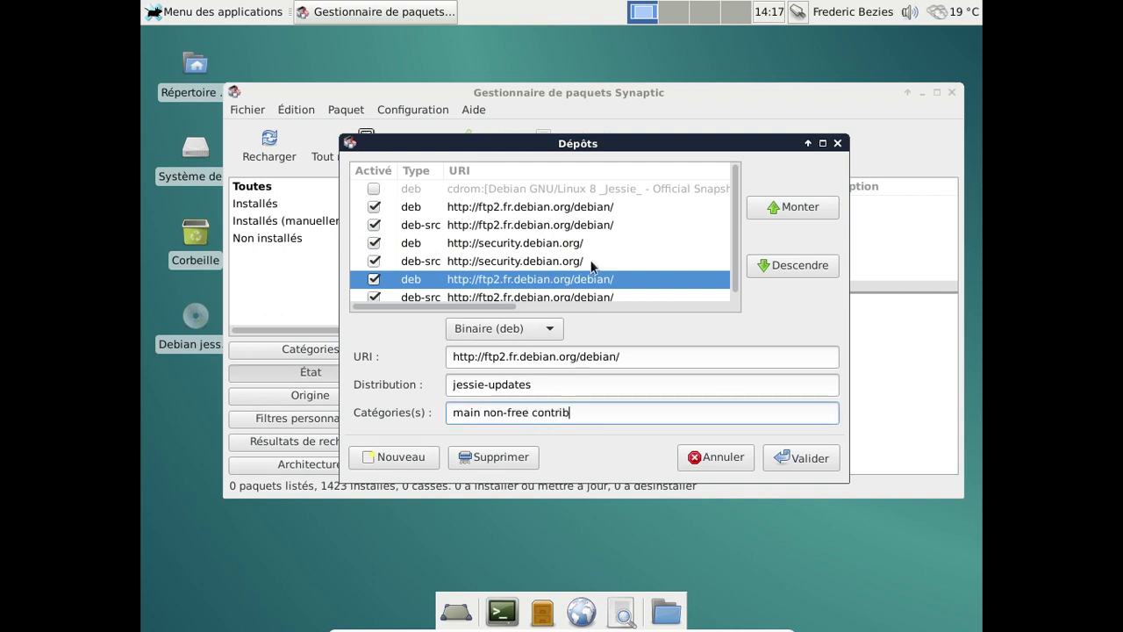
left_click(600, 295)
left_click(533, 412)
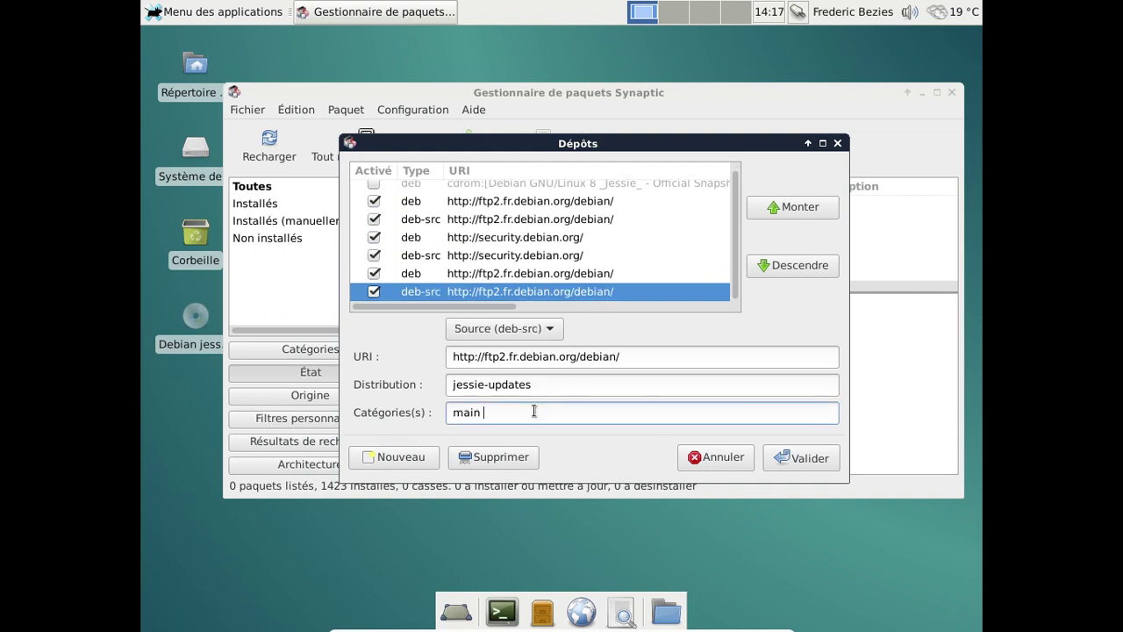
key("ctrl+v")
left_click(214, 11)
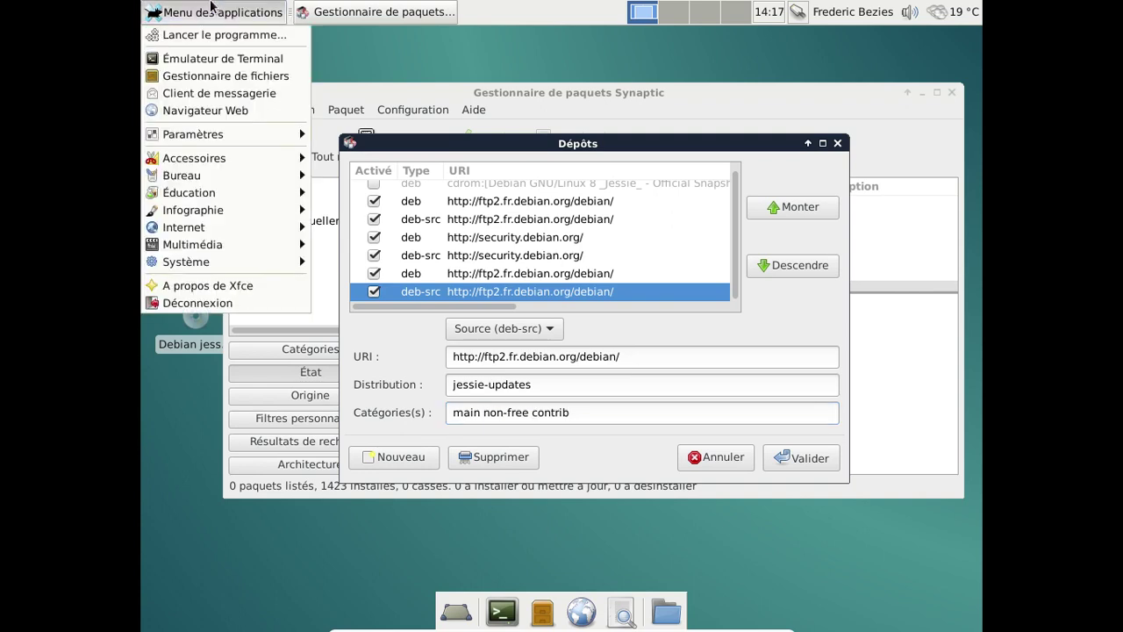
mouse_move(208, 251)
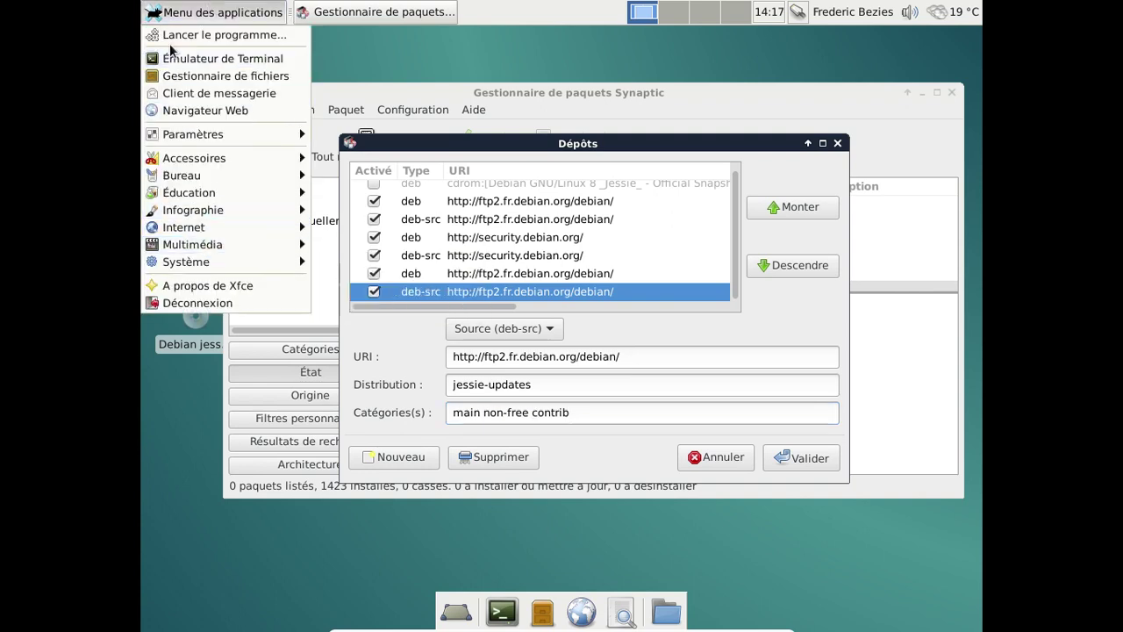
left_click(166, 14)
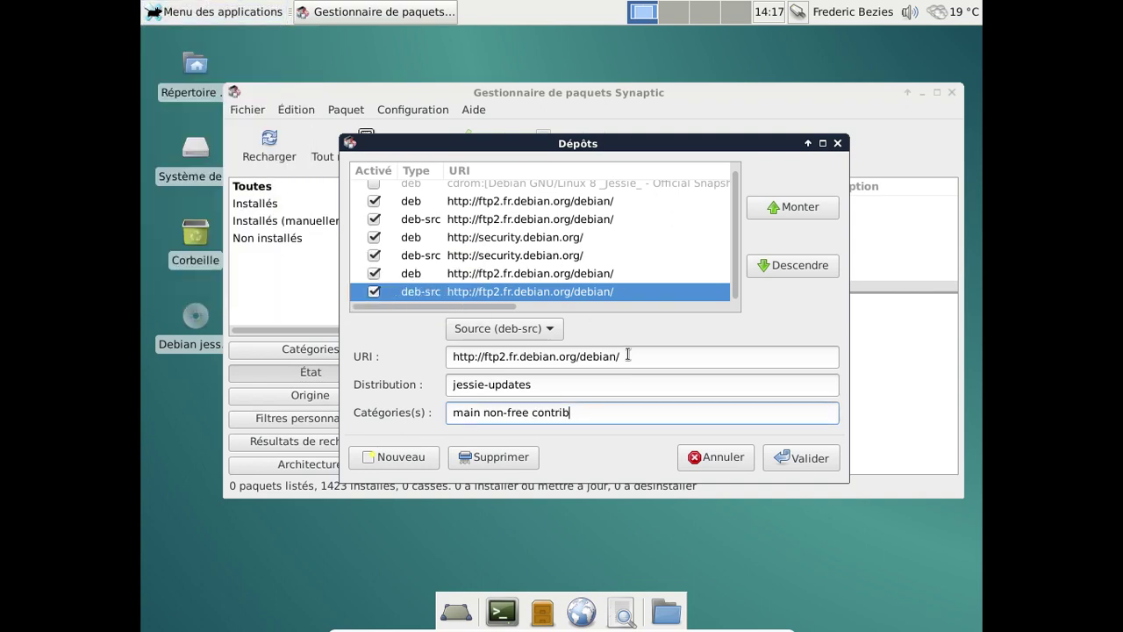
Confirm the repository changes and reload the package information.
left_click(780, 452)
left_click(272, 137)
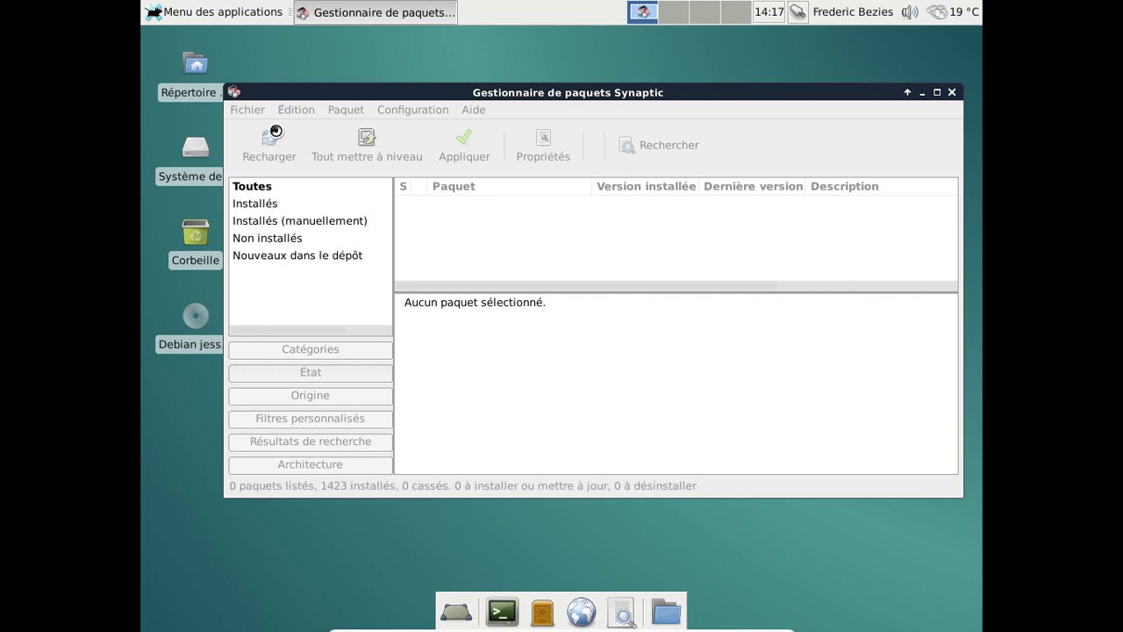
List the packages that are new in the repository and widen the pane of package states.
left_click(313, 257)
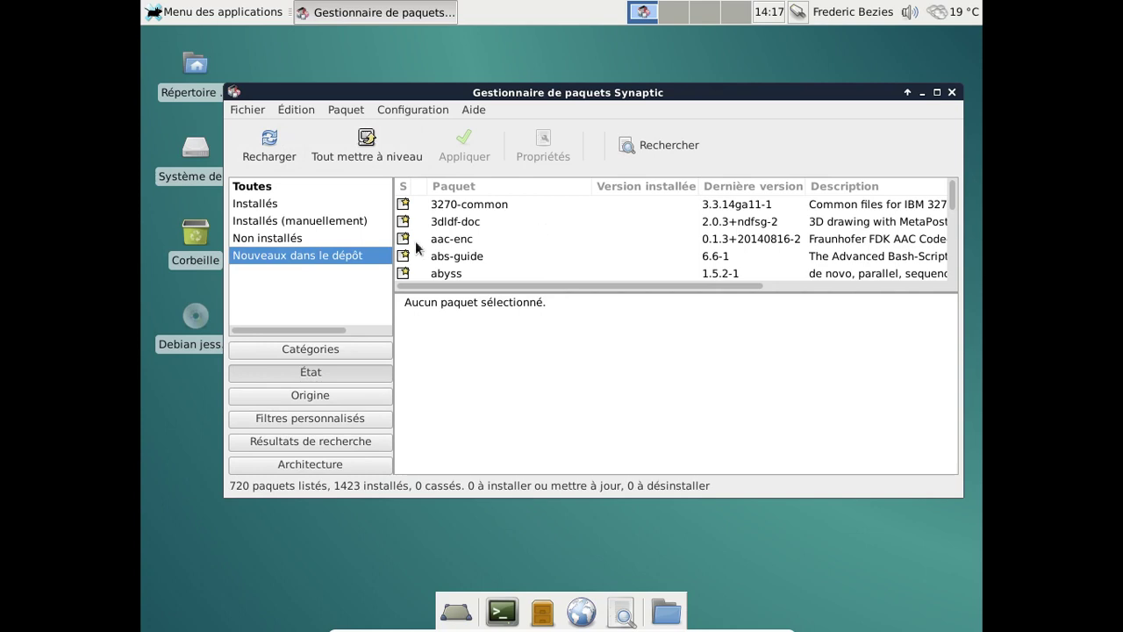
left_click_drag(394, 214, 436, 214)
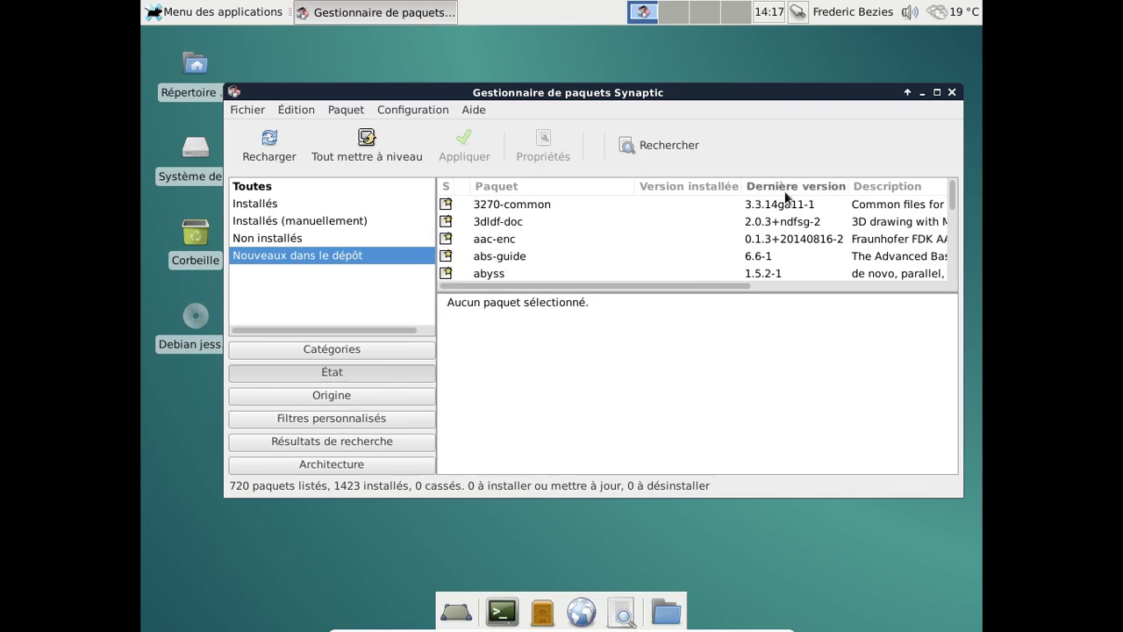
left_click_drag(950, 193, 941, 140)
Search package descriptions and names for "plugins".
left_click(659, 153)
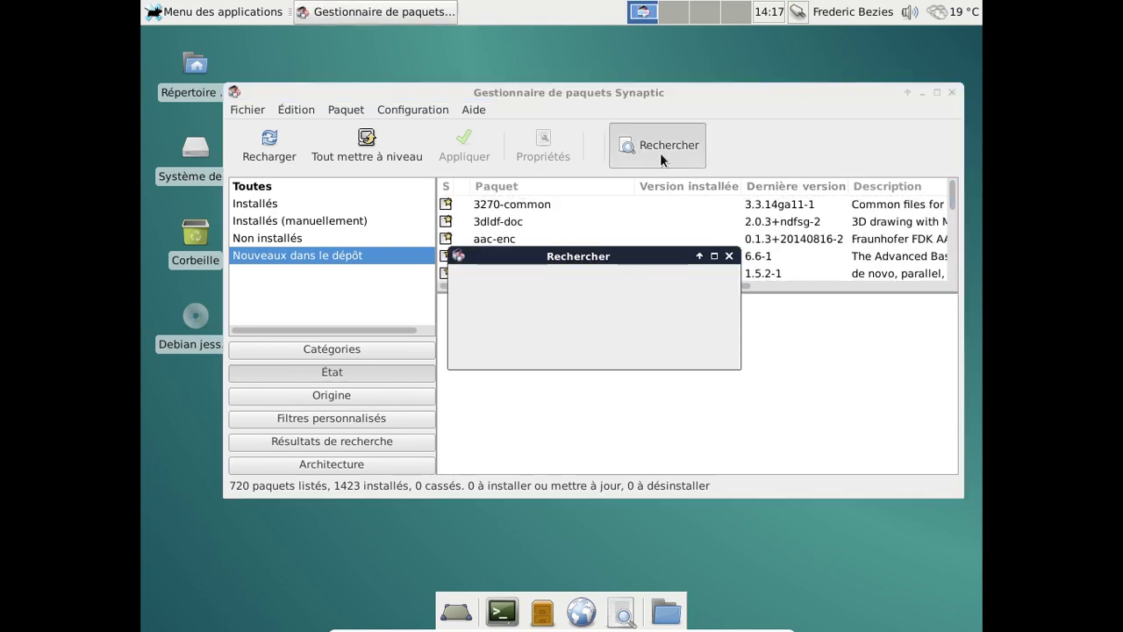
type("gstrea")
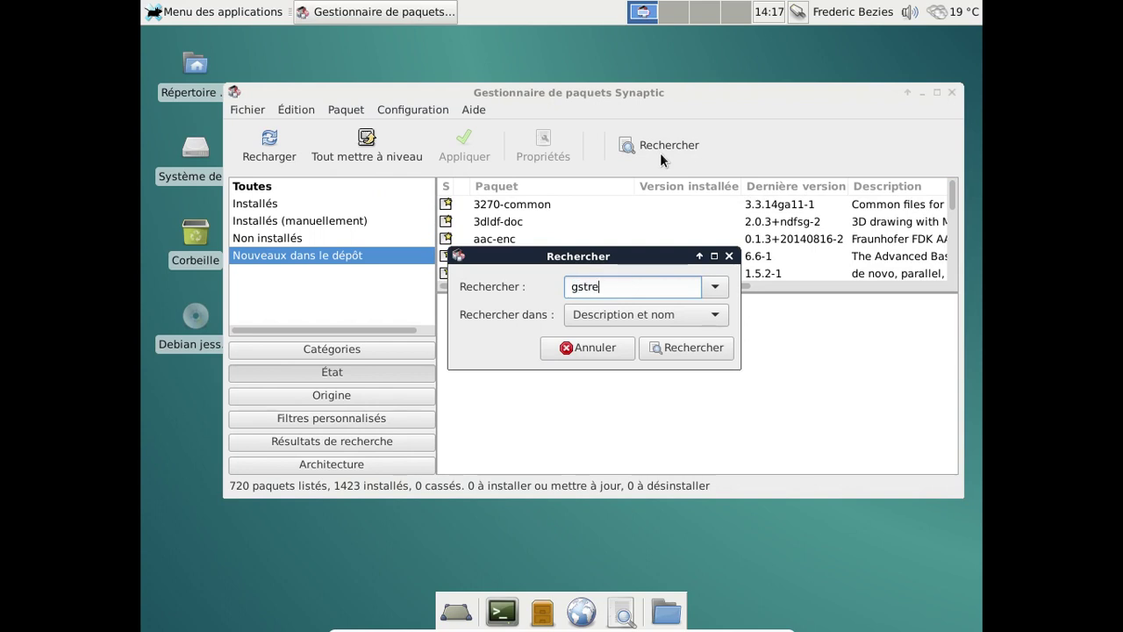
key("BackSpace")
key("BackSpace")
key("BackSpace")
key("BackSpace")
key("BackSpace")
key("BackSpace")
type("plugins")
key("BackSpace")
key("BackSpace")
type("n")
key("Return")
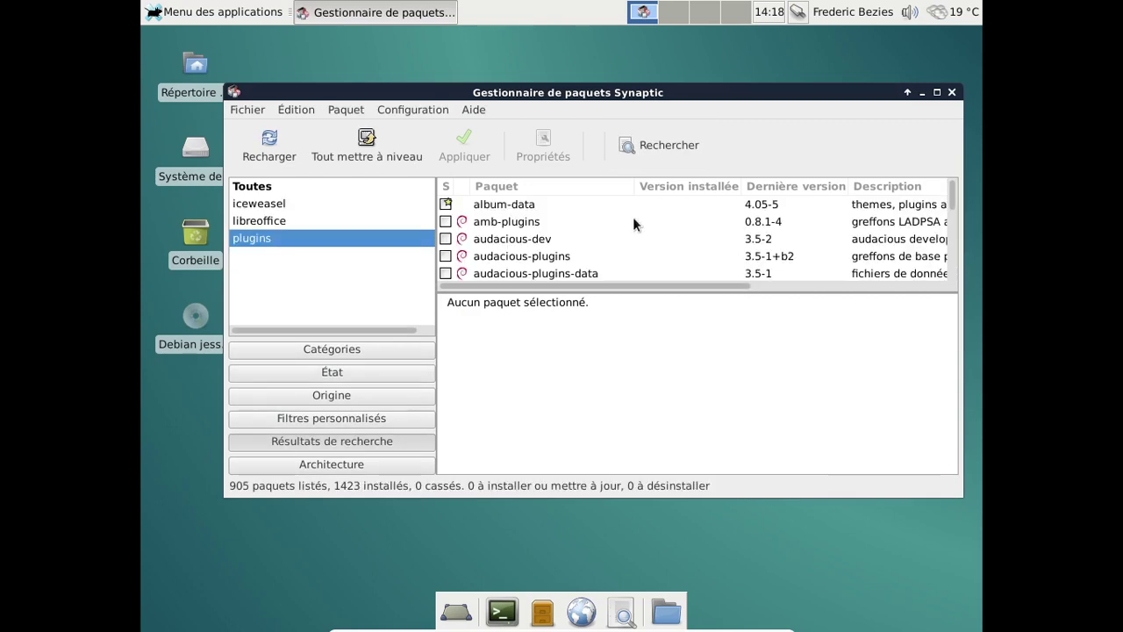
Mark gstreamer0.10-plugins-bad for installation and accept the additional packages it requires.
scroll(633, 217, "down", 10)
scroll(633, 220, "down", 12)
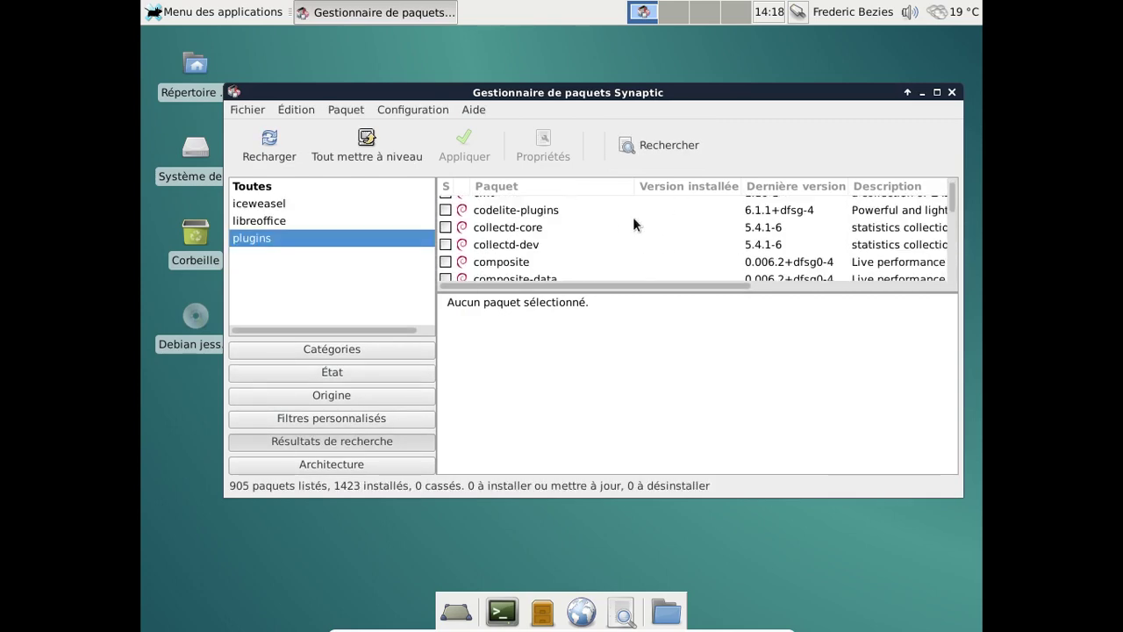
scroll(633, 217, "down", 15)
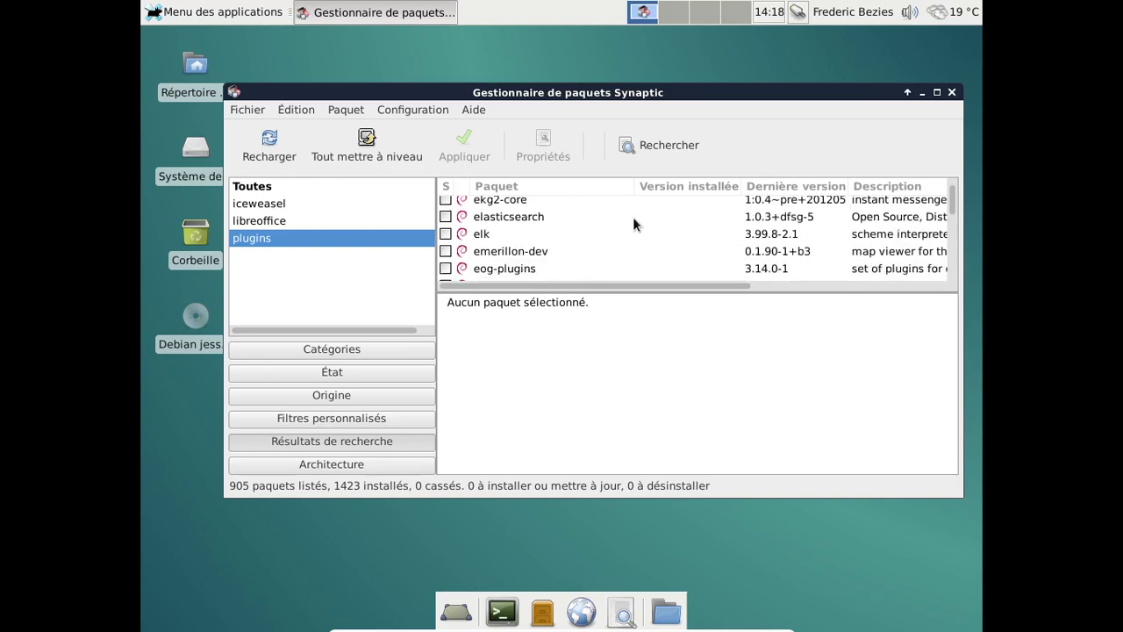
scroll(632, 217, "down", 15)
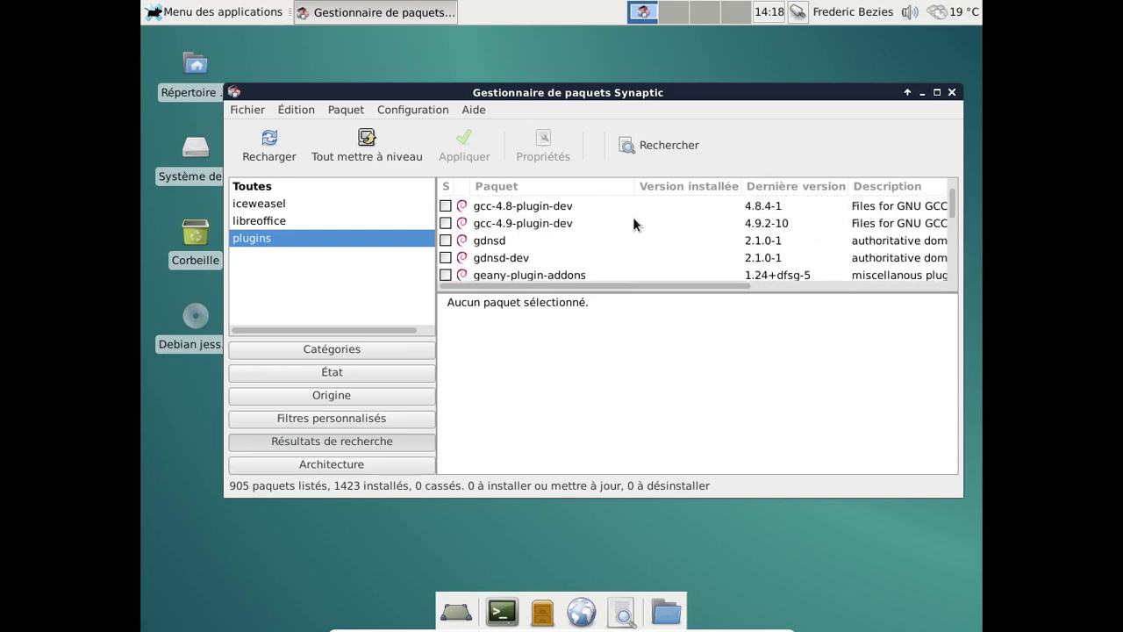
scroll(632, 223, "down", 15)
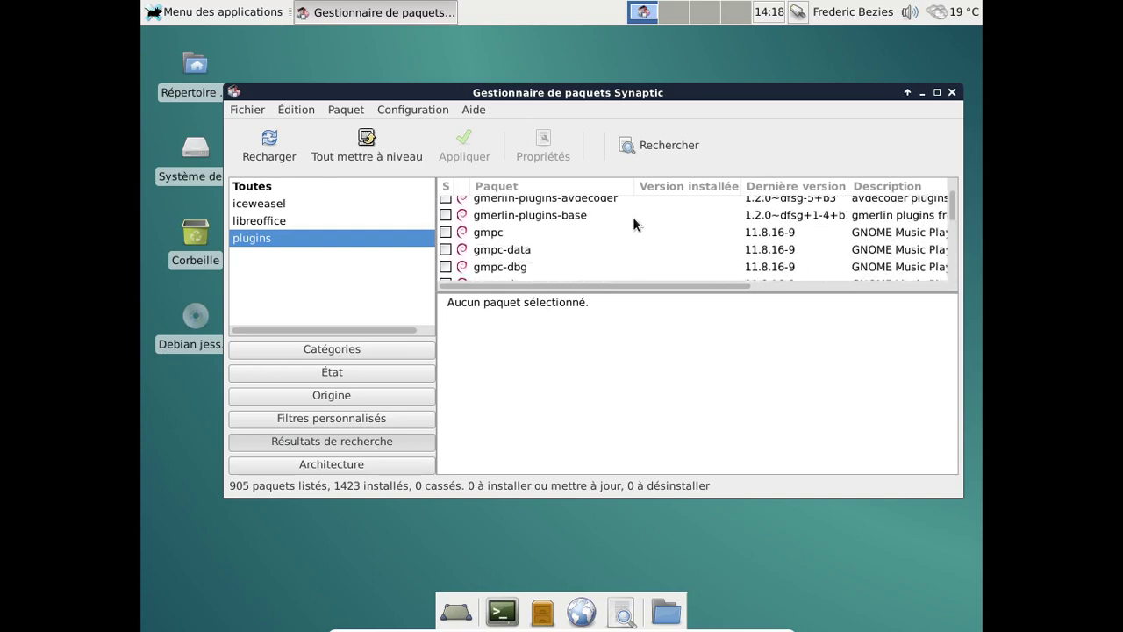
scroll(632, 217, "up", 1)
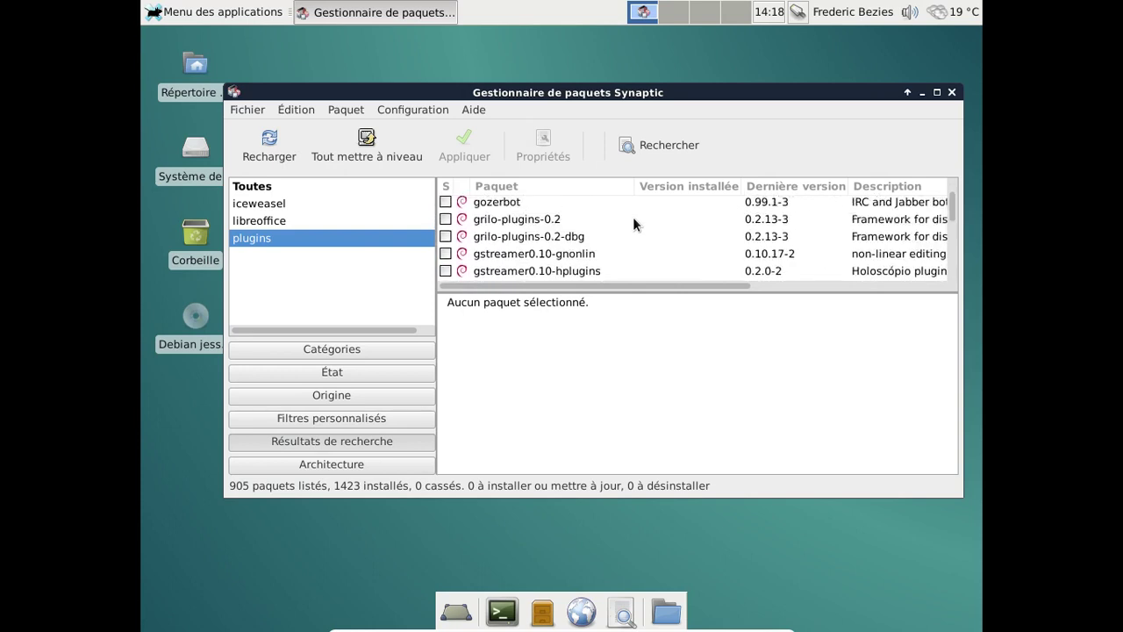
scroll(632, 216, "down", 1)
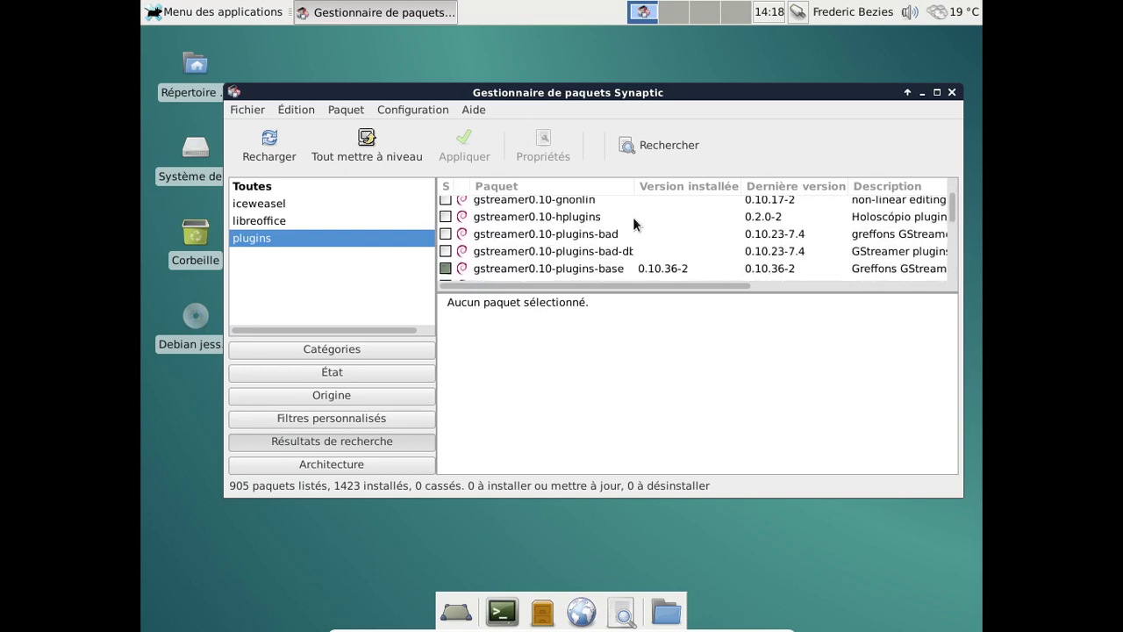
right_click(564, 233)
left_click(604, 262)
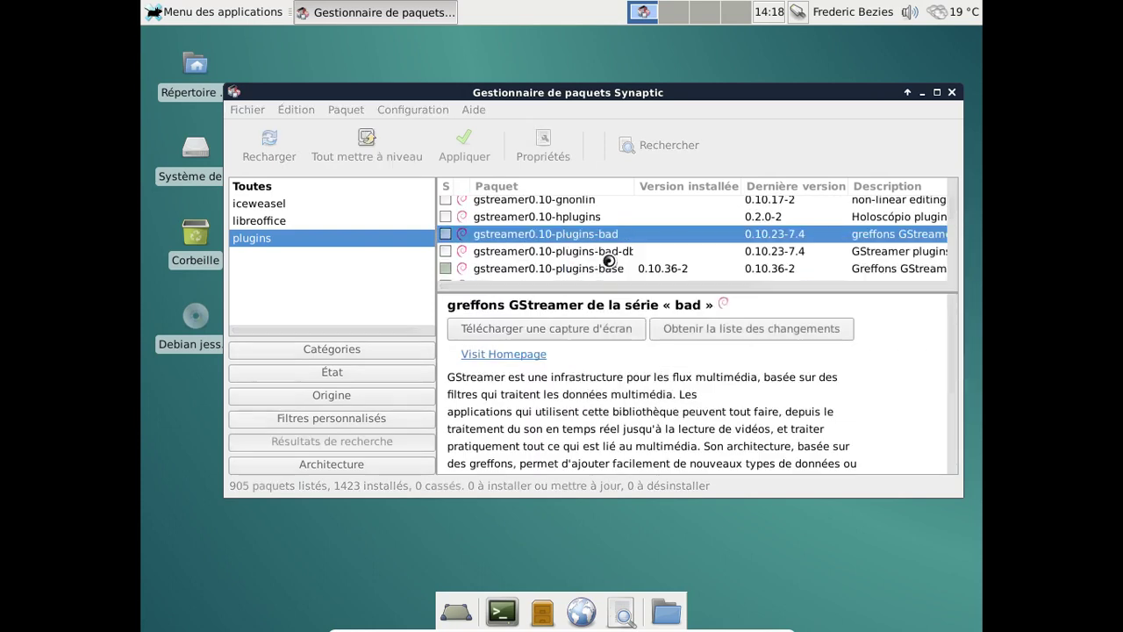
scroll(646, 335, "down", 10)
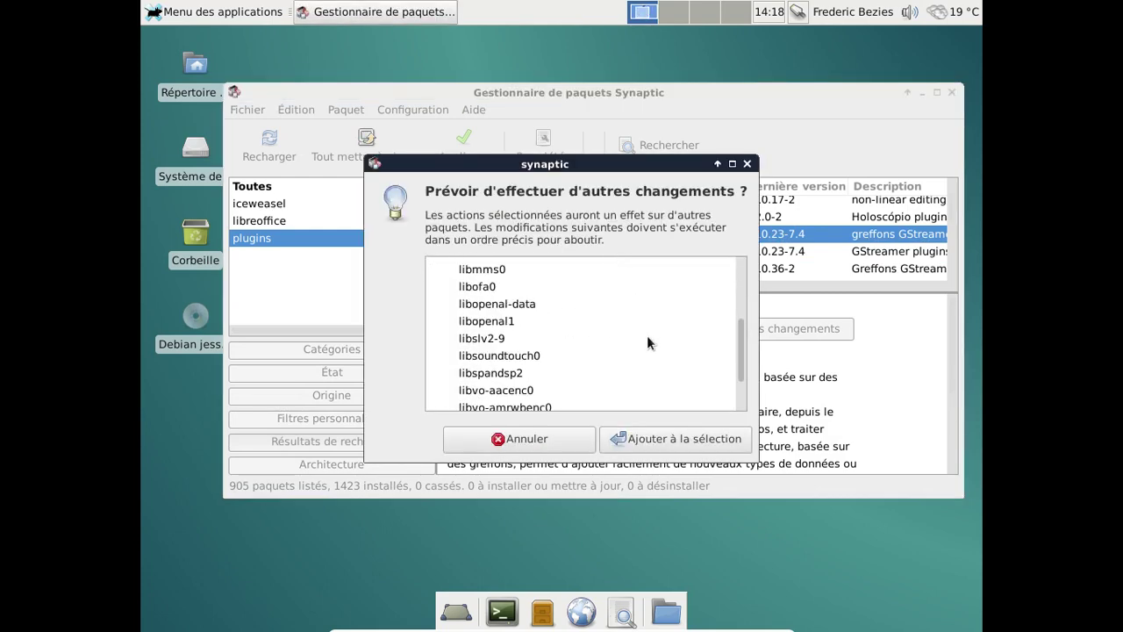
left_click(687, 439)
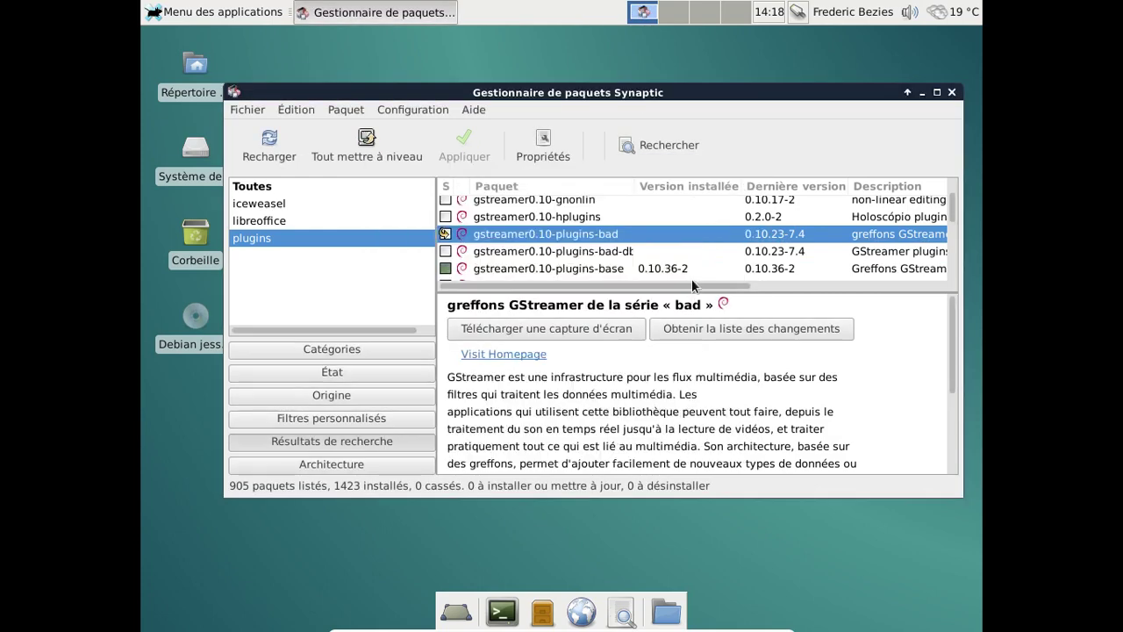
Mark gstreamer0.10-plugins-good for installation and accept the additional packages it requires.
scroll(655, 232, "down", 1)
scroll(656, 231, "down", 1)
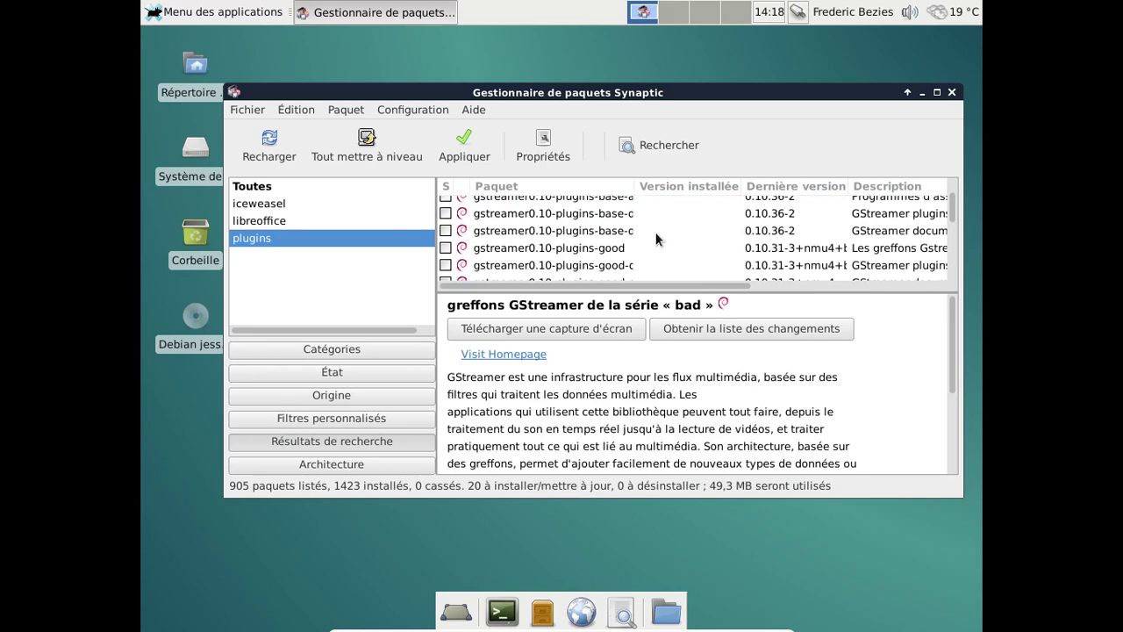
right_click(607, 254)
left_click(501, 285)
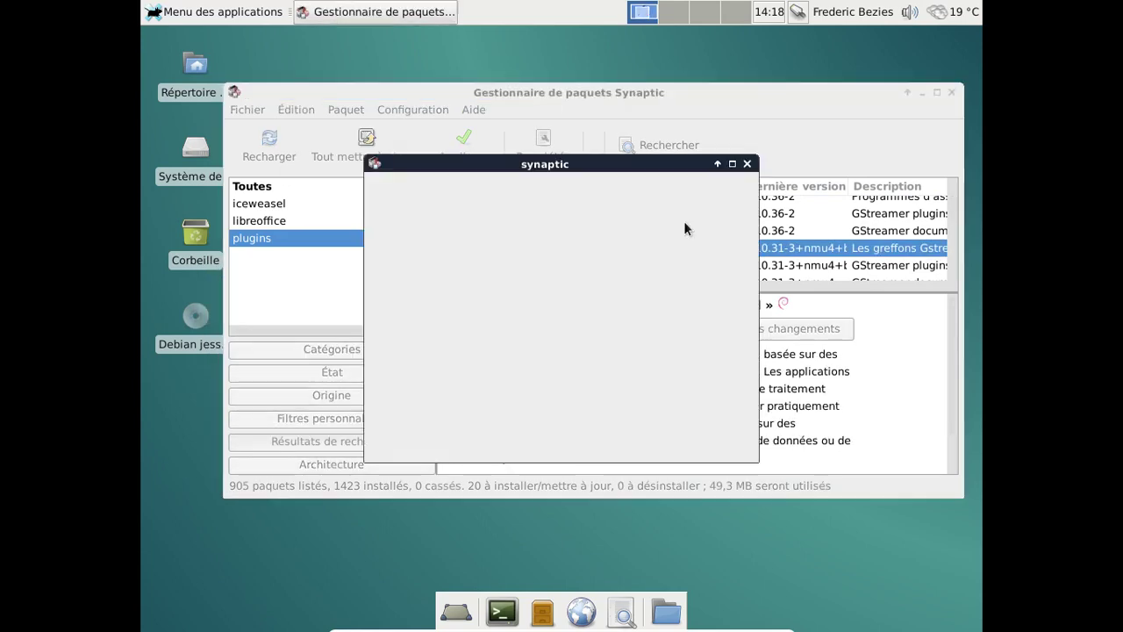
left_click(703, 435)
Mark gstreamer0.10-plugins-ugly for installation.
scroll(675, 237, "down", 1)
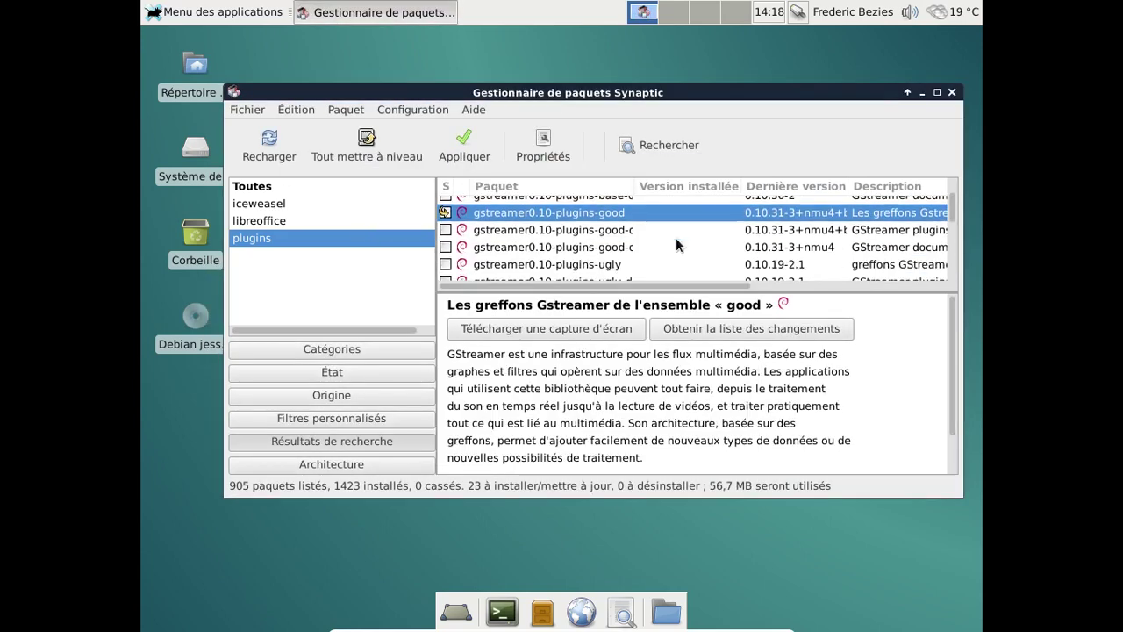
left_click(623, 256)
right_click(624, 257)
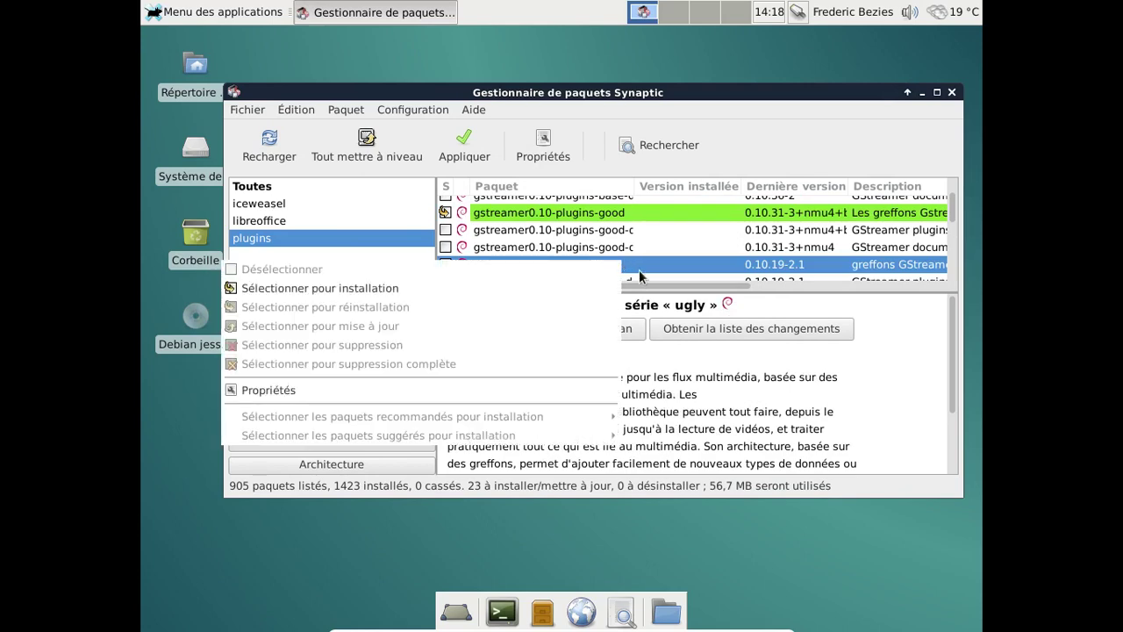
left_click(514, 289)
Mark gstreamer1.0-plugins-bad for installation and accept the additional packages it requires.
scroll(671, 220, "down", 3)
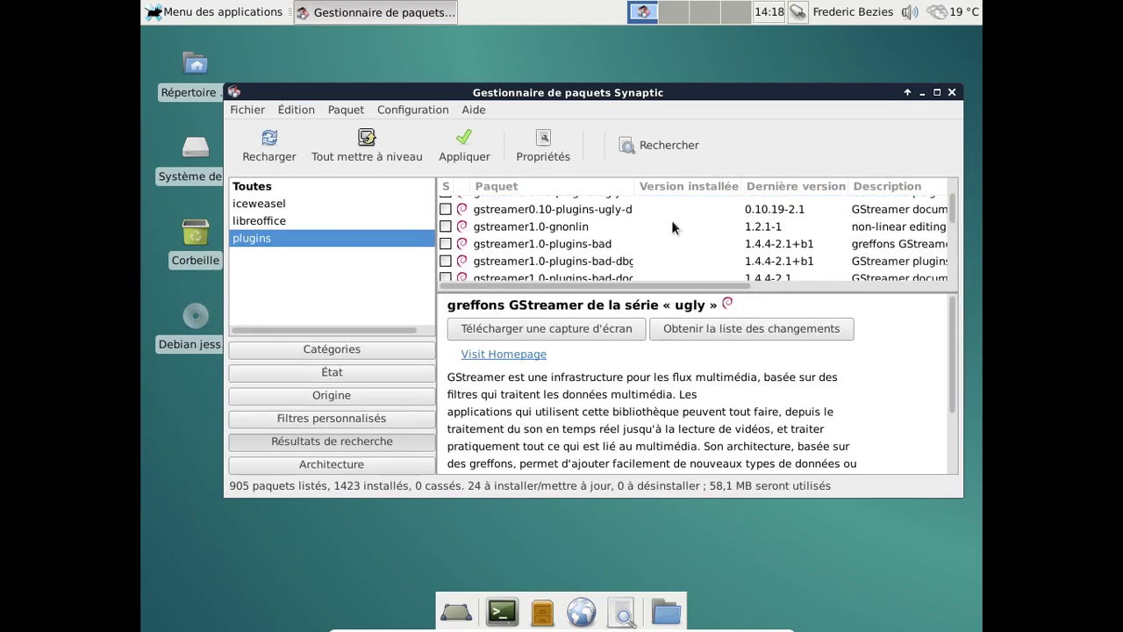
left_click(607, 245)
right_click(607, 247)
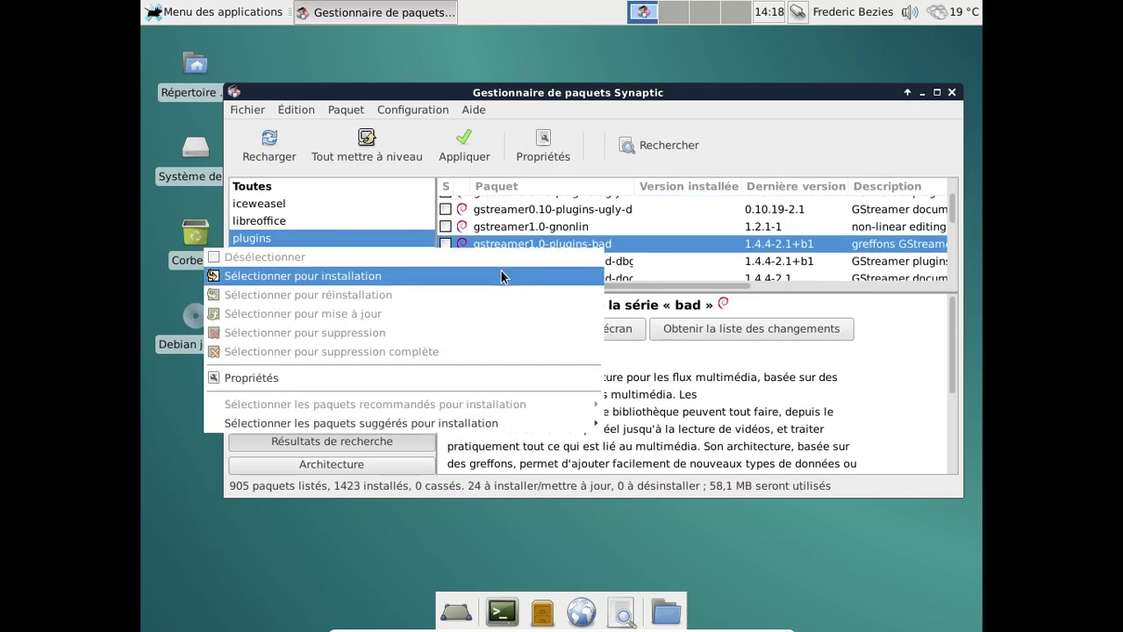
left_click(500, 270)
left_click(660, 438)
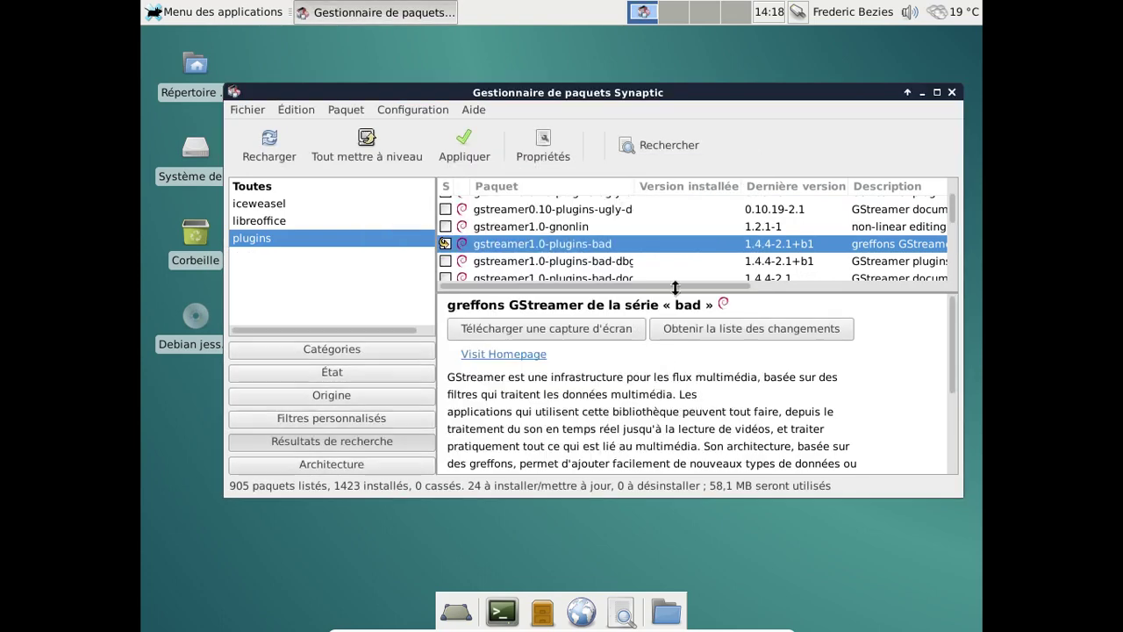
Check the installation state of the remaining gstreamer1.0 plugin packages in the search results.
scroll(685, 228, "down", 5)
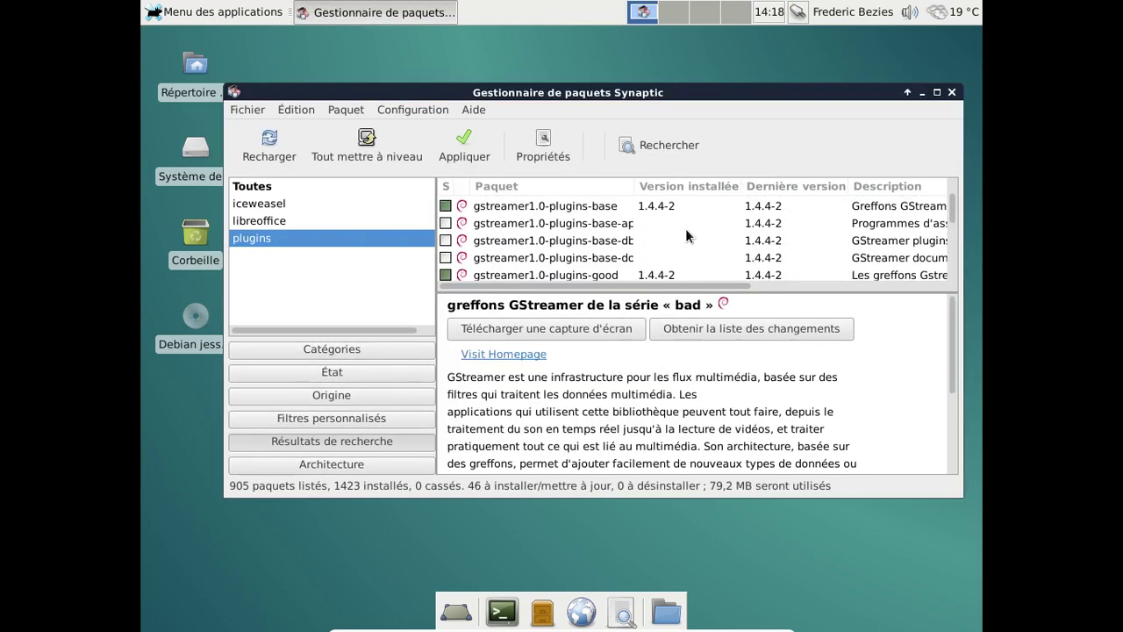
scroll(685, 228, "down", 1)
scroll(685, 228, "up", 4)
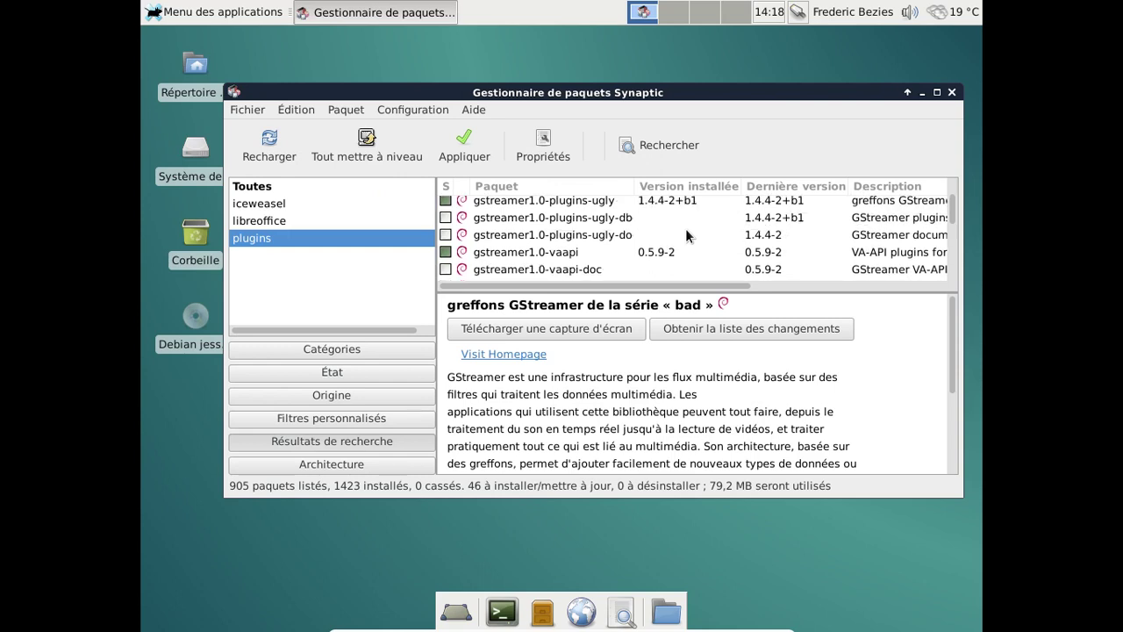
scroll(685, 228, "up", 1)
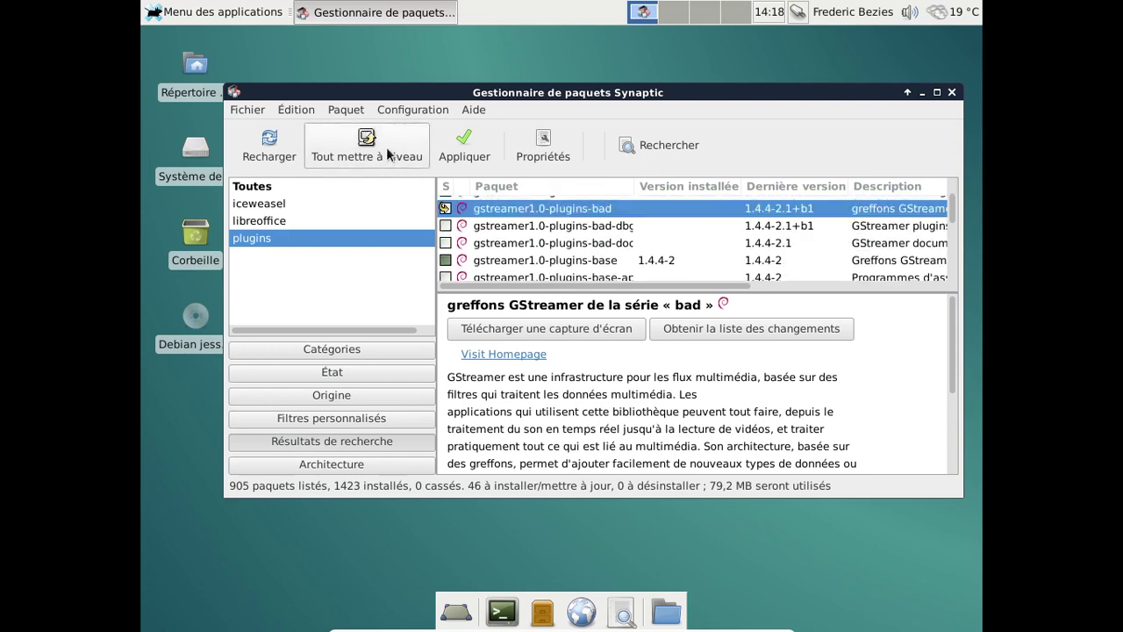
Apply all marked package changes to install the GStreamer plugins, and close the package manager when finished.
left_click(464, 142)
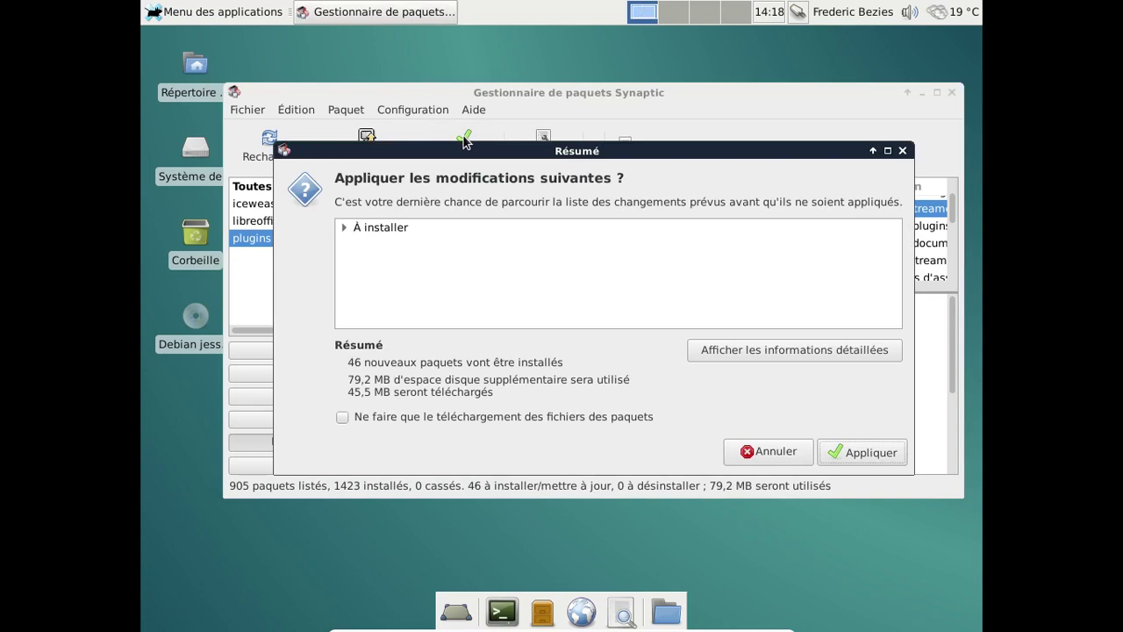
left_click(862, 452)
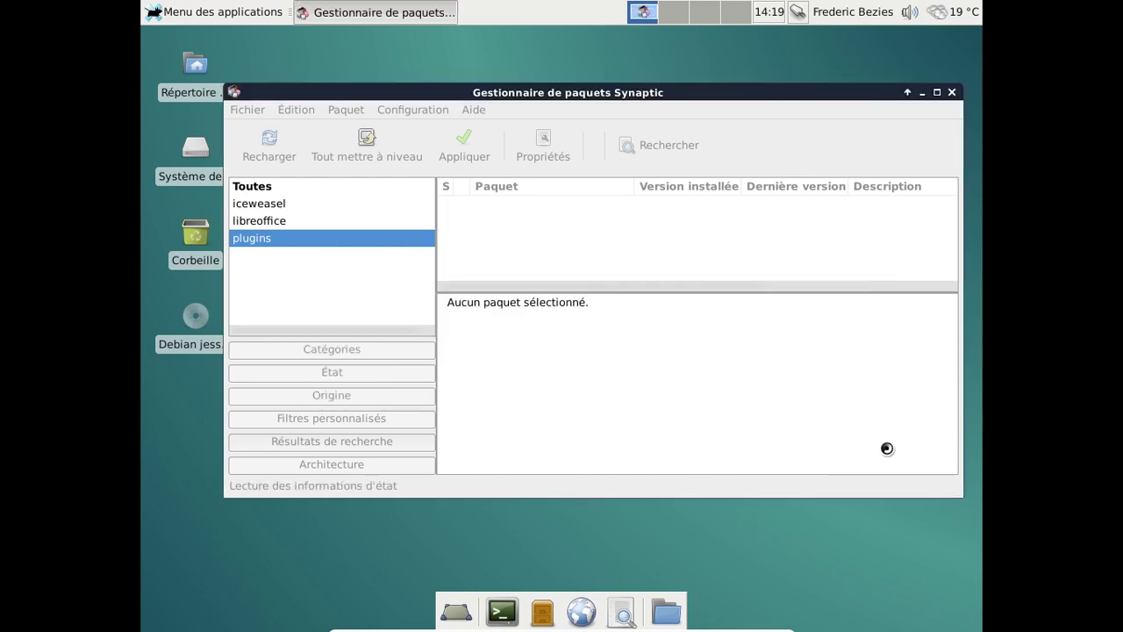
left_click(951, 92)
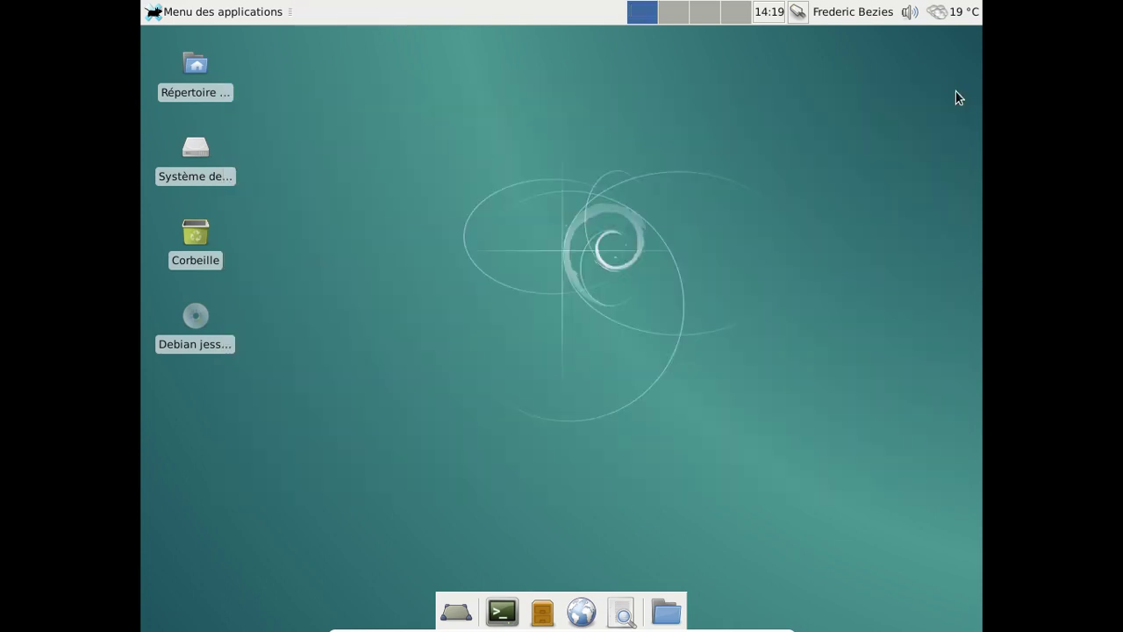
left_click(861, 18)
left_click(873, 91)
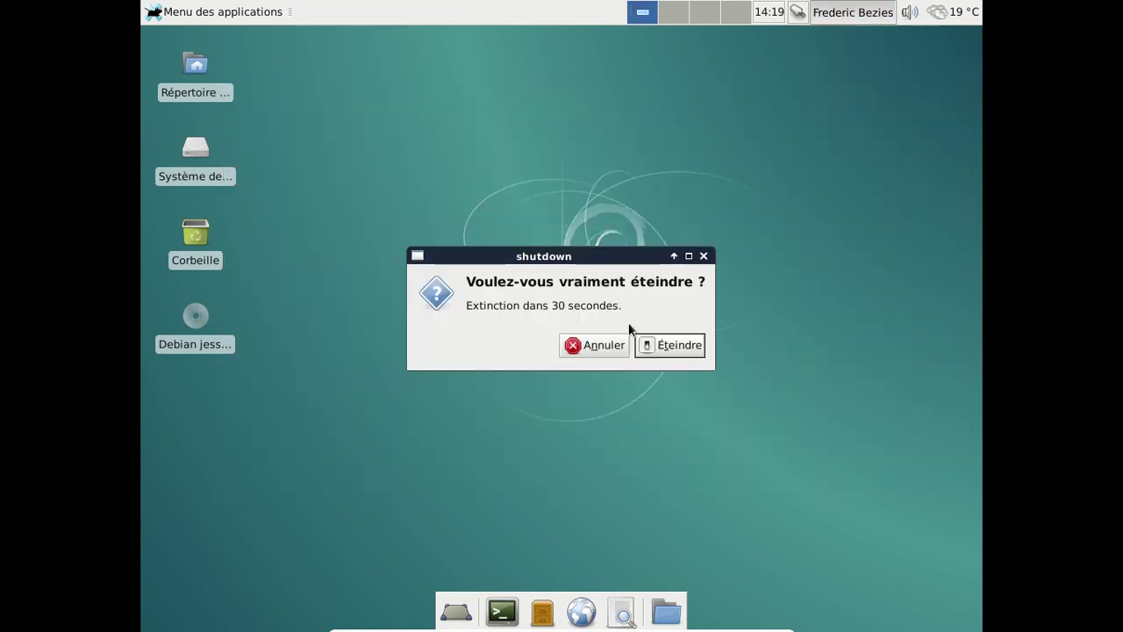
left_click(618, 347)
Restart the computer through the session logout options and boot the default Debian GNU/Linux entry.
left_click(857, 14)
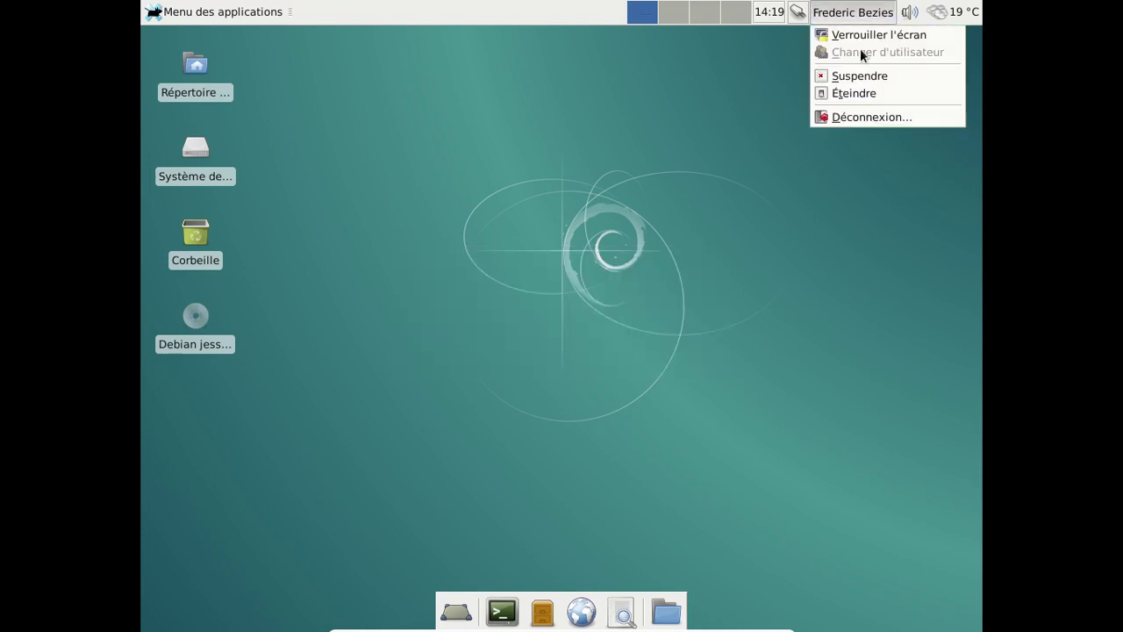
left_click(872, 118)
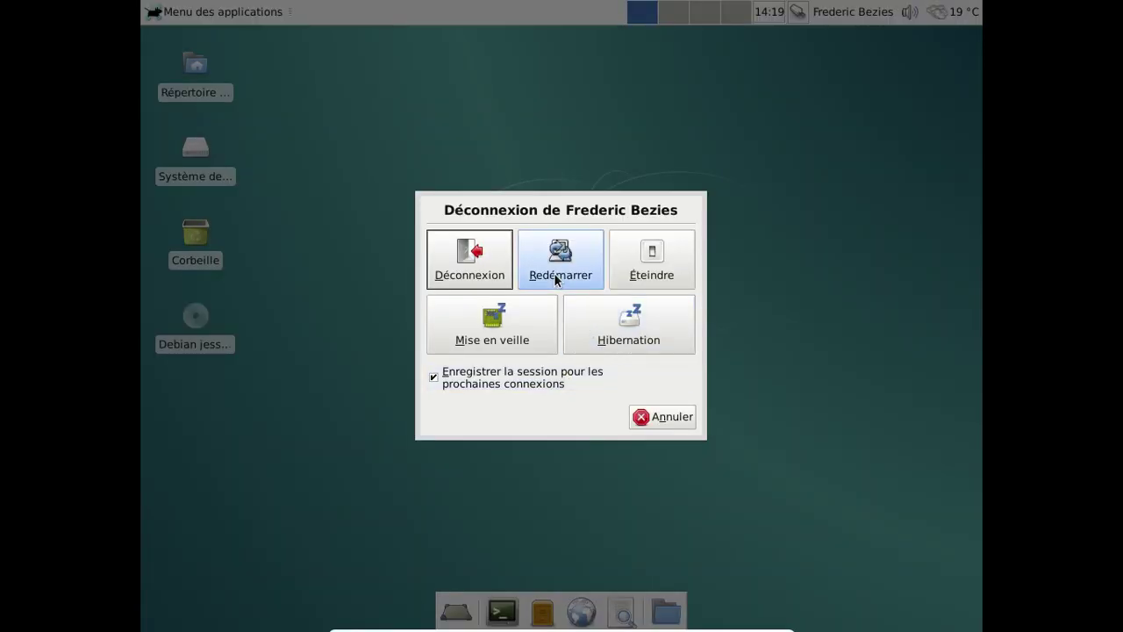
left_click(553, 272)
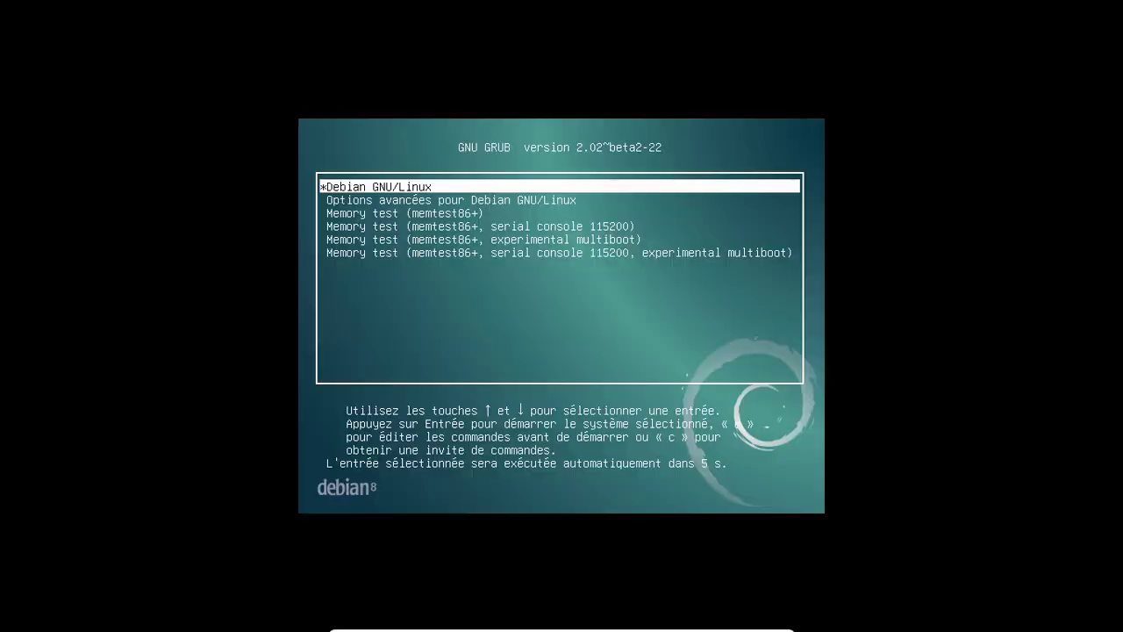
key("Return")
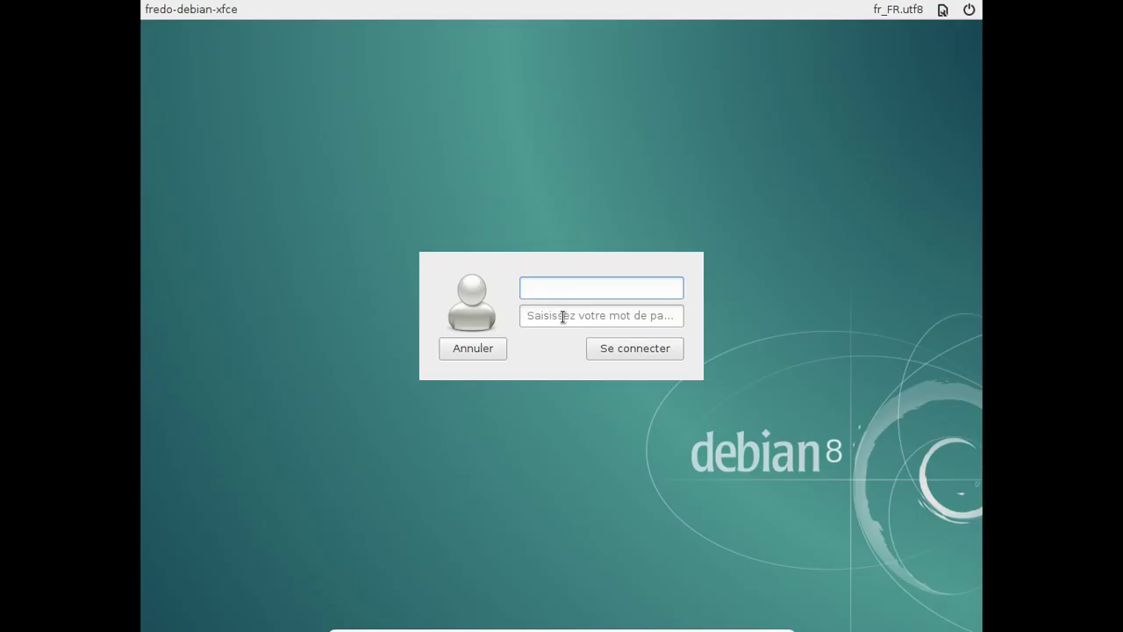
Log in to the desktop session with the account's username and password.
type("fred")
key("Tab")
type("****")
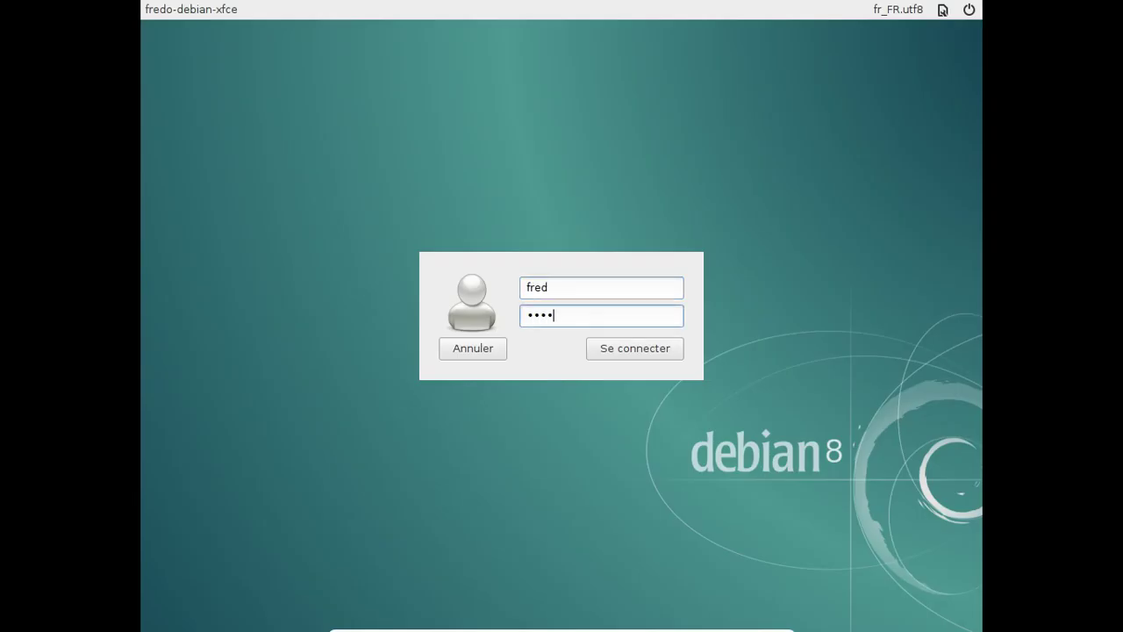
type("****")
key("Return")
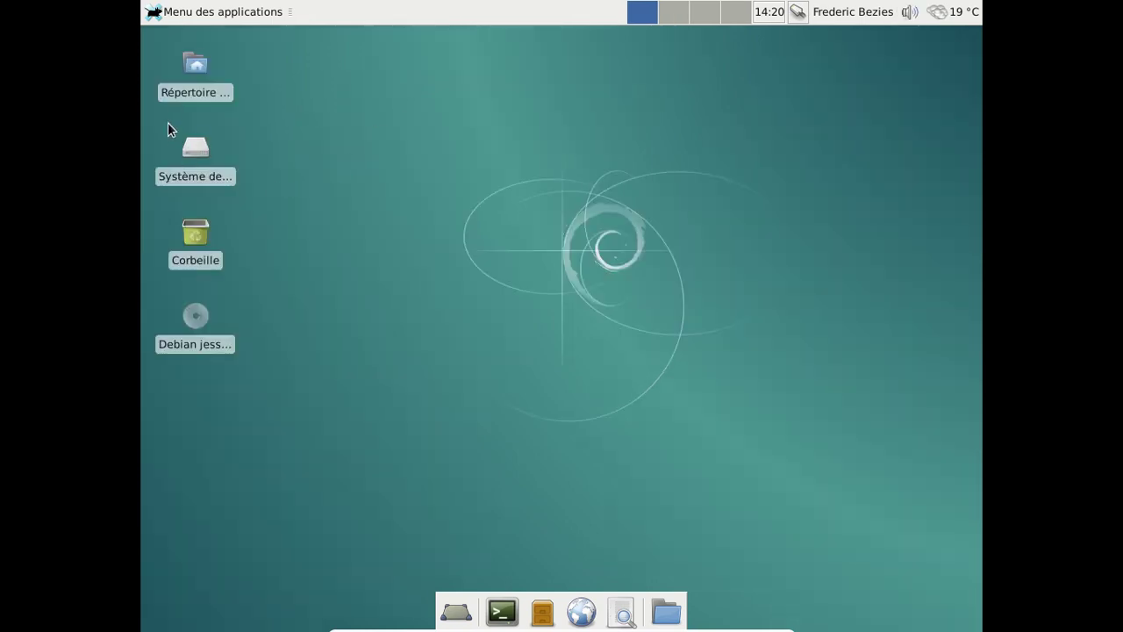
View the contents of the home directory and close its file manager window.
left_click(207, 74)
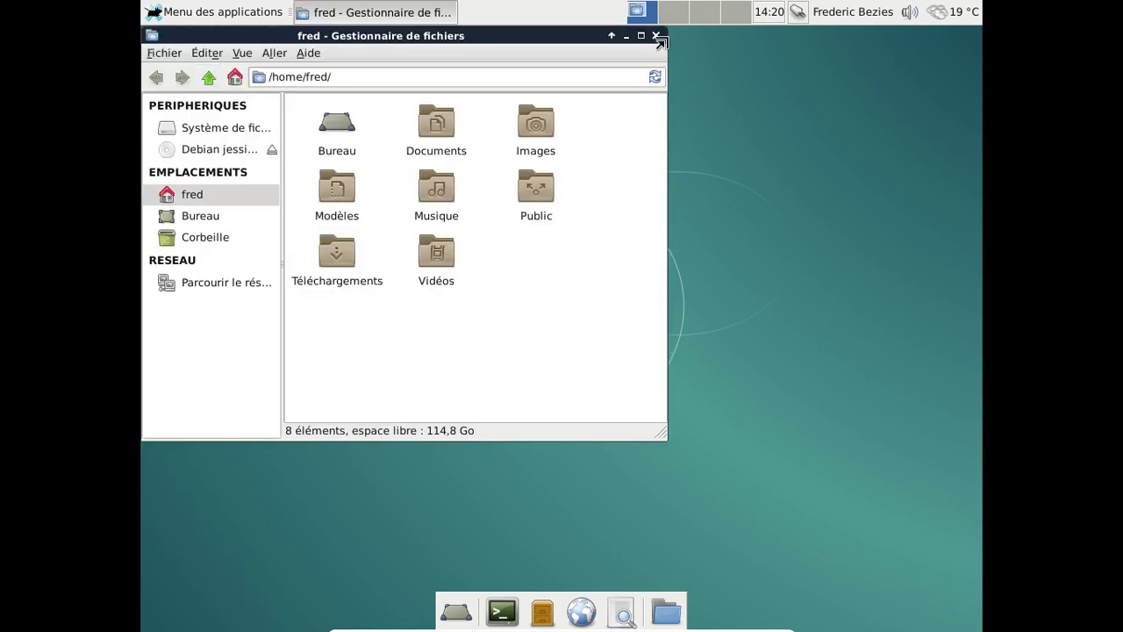
left_click(656, 37)
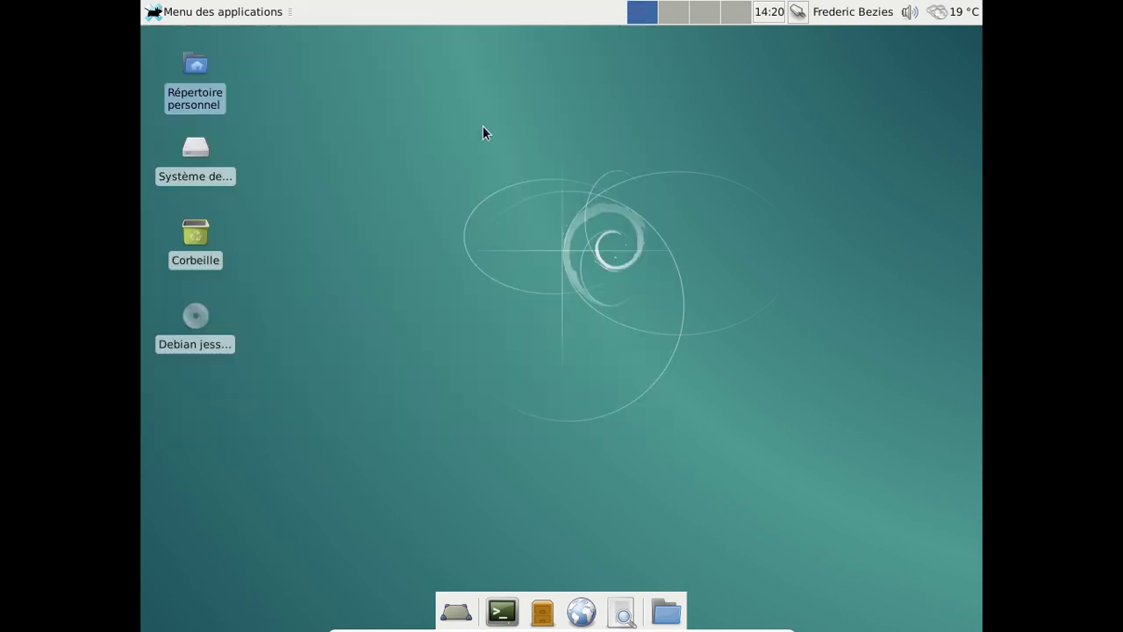
Launch the Iceweasel web browser and enlarge its window to fill most of the desktop.
left_click(228, 13)
mouse_move(248, 233)
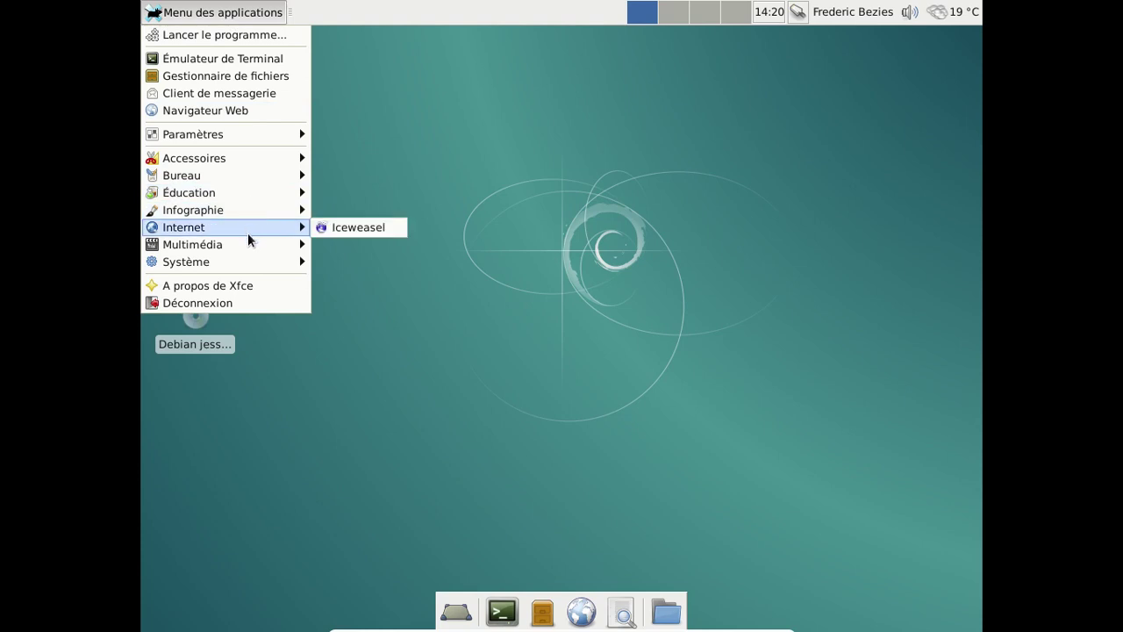
left_click(341, 235)
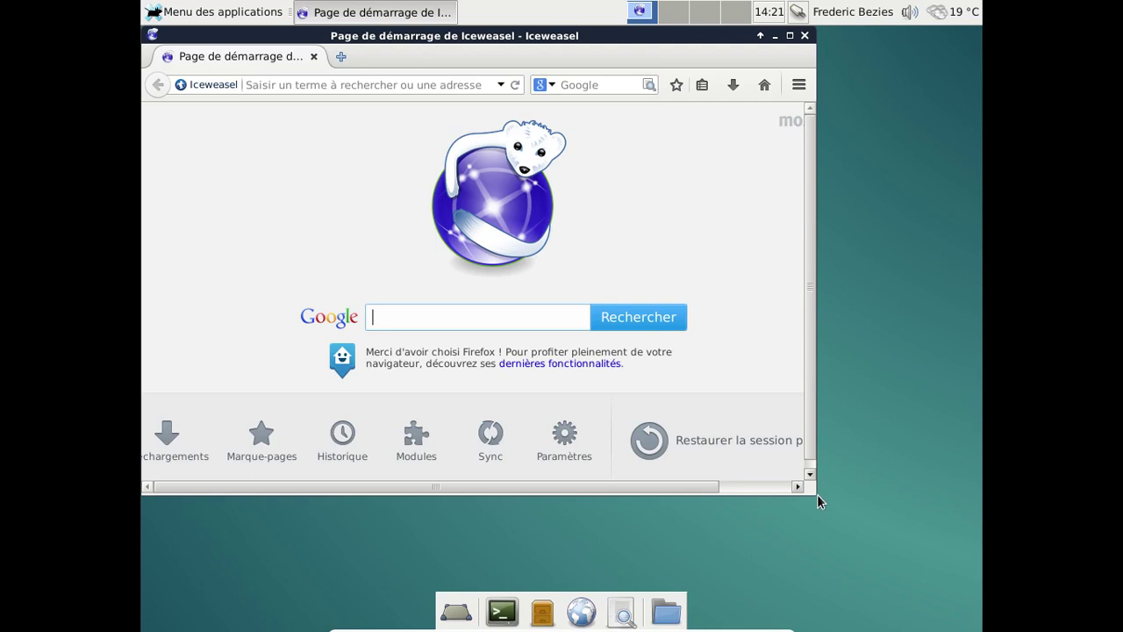
left_click_drag(817, 494, 962, 590)
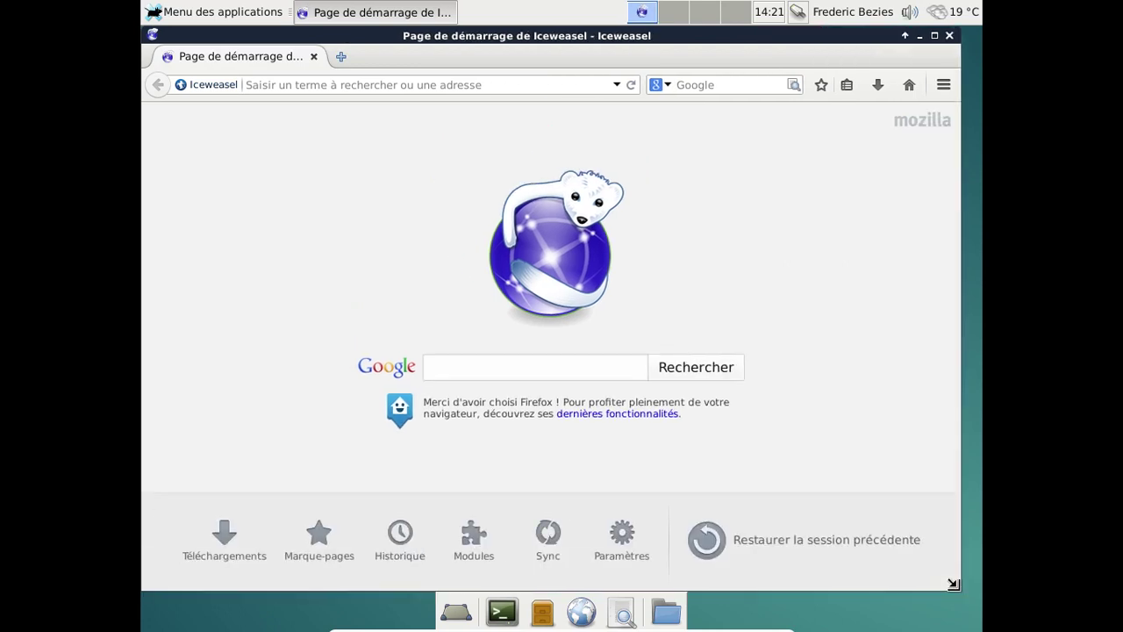
Open the website inlimbo1.bandcamp.com in the browser.
left_click(532, 85)
type("inlm")
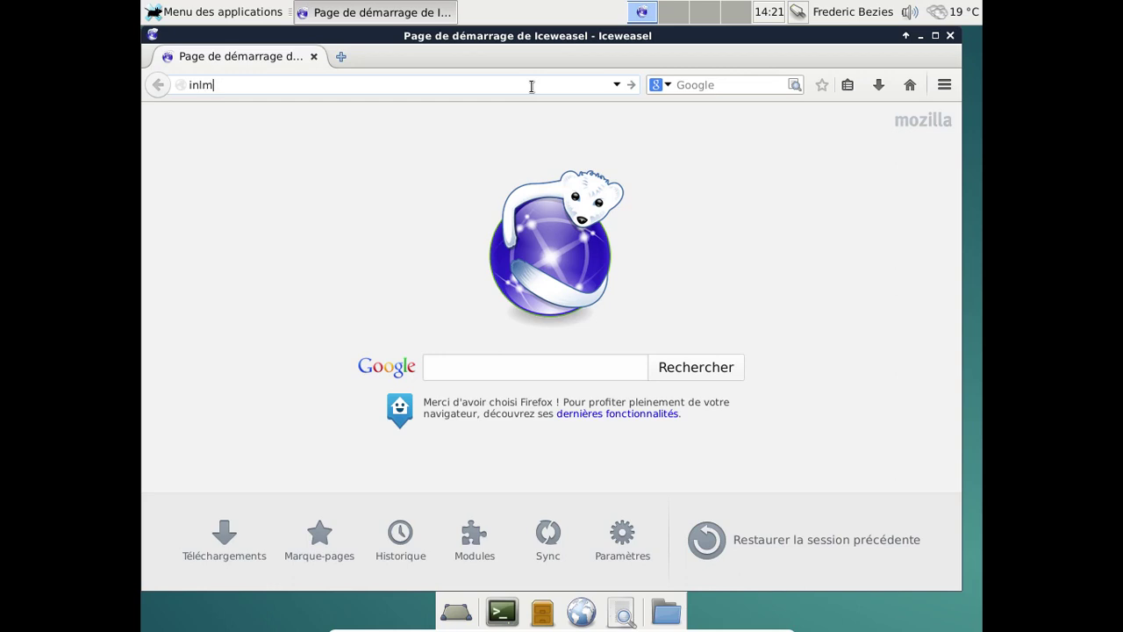
key("BackSpace")
type("imbo1.bandcamp.com")
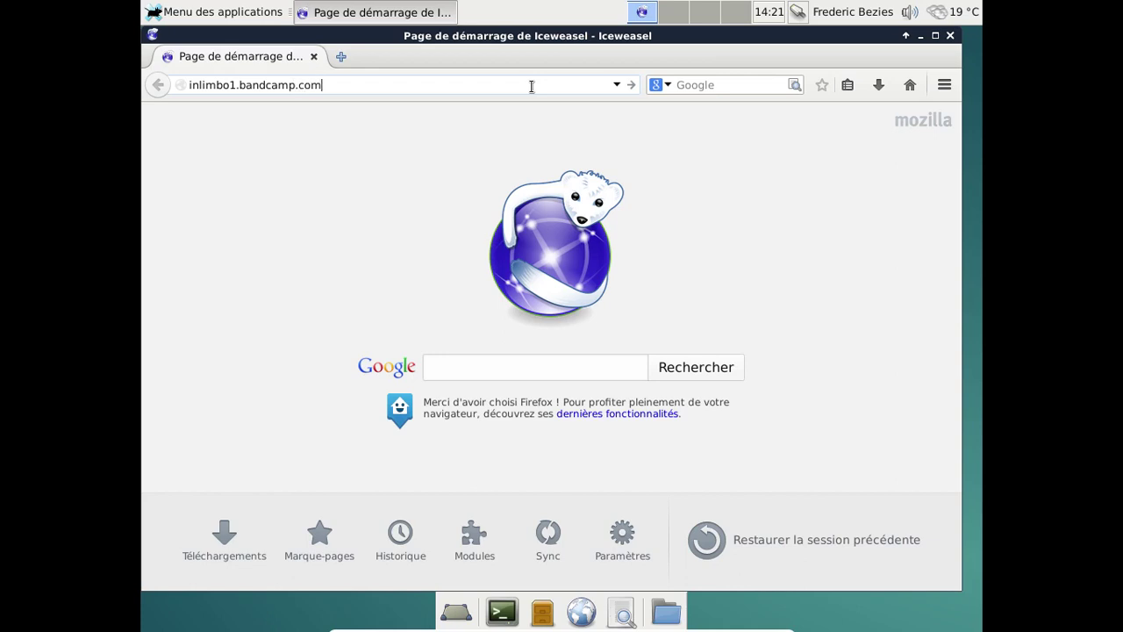
key("Return")
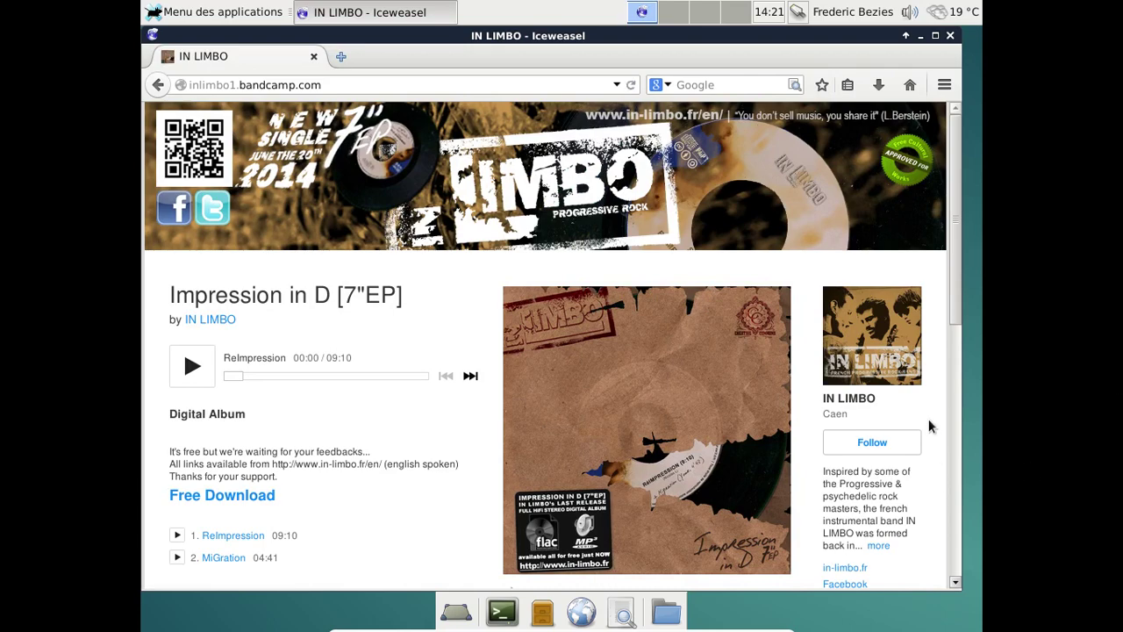
Open the album Interstices [Full album - 2013] from the band's discography.
scroll(932, 426, "down", 5)
scroll(932, 426, "down", 5)
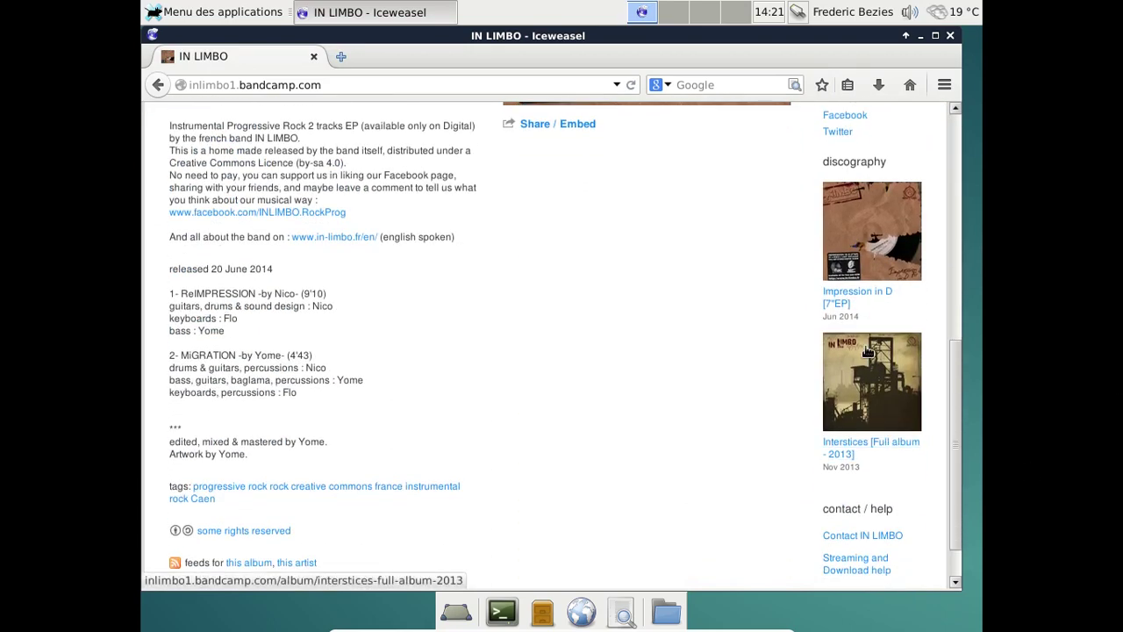
left_click(864, 373)
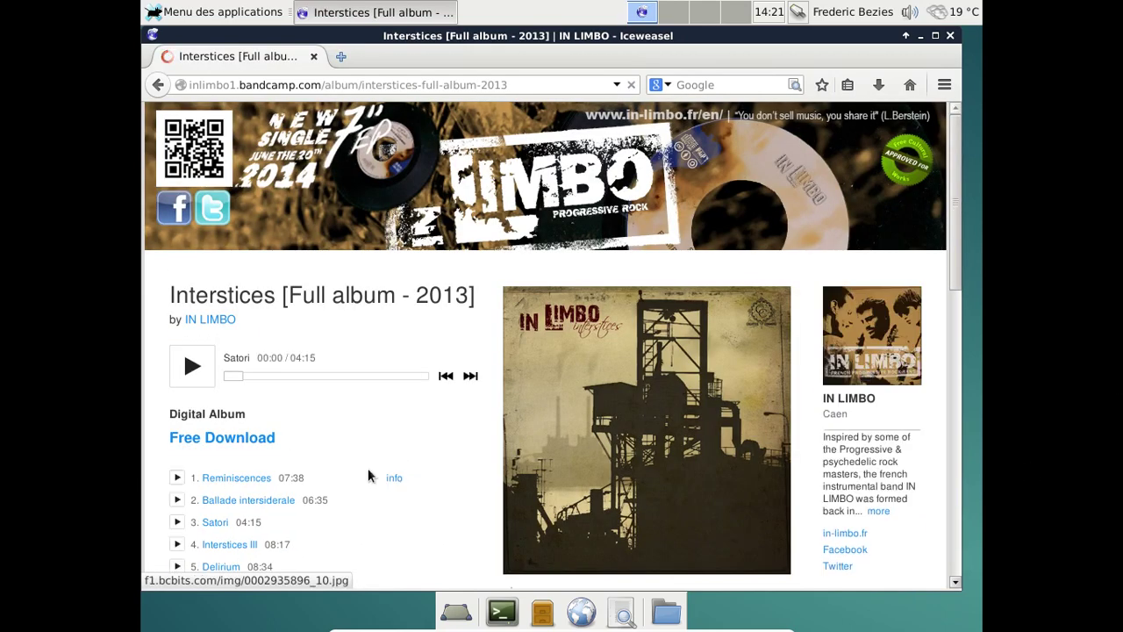
Test audio playback with track 2, Ballade intersiderale, skipping ahead to about a third of it before pausing.
left_click(177, 500)
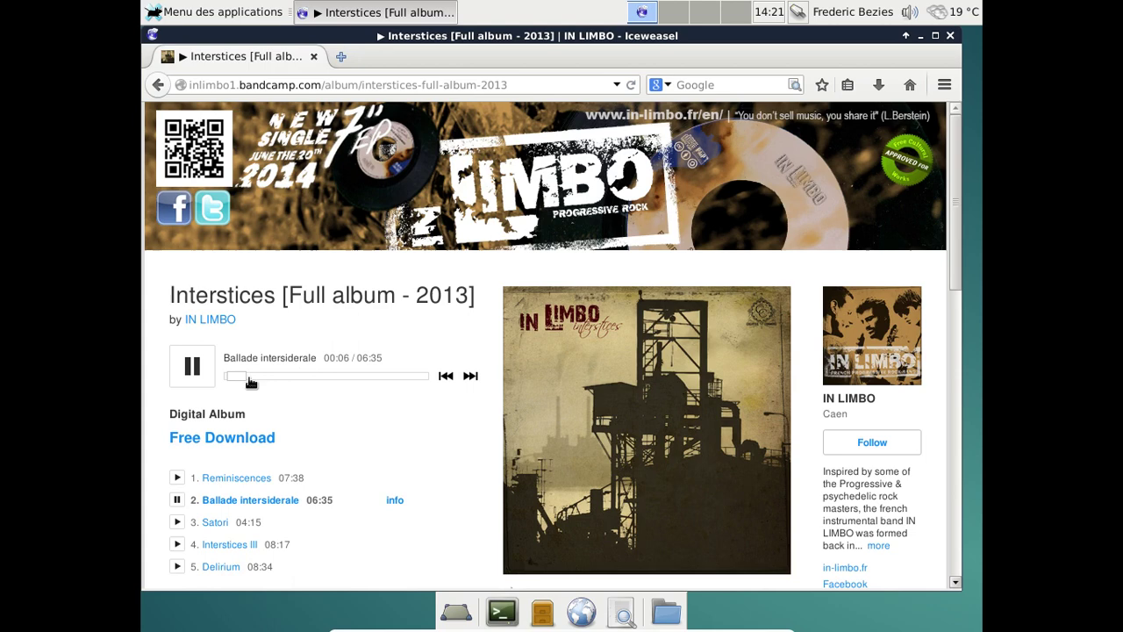
left_click_drag(236, 375, 308, 376)
left_click(215, 356)
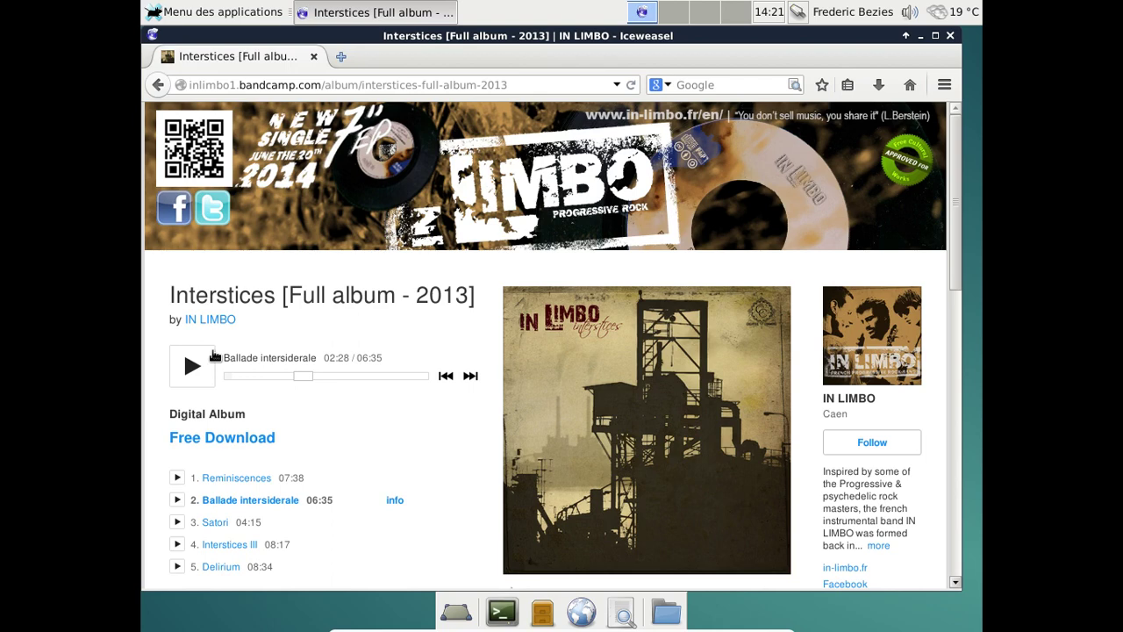
Open fr.youtube.com in a new tab and close the Bandcamp album tab.
left_click(340, 56)
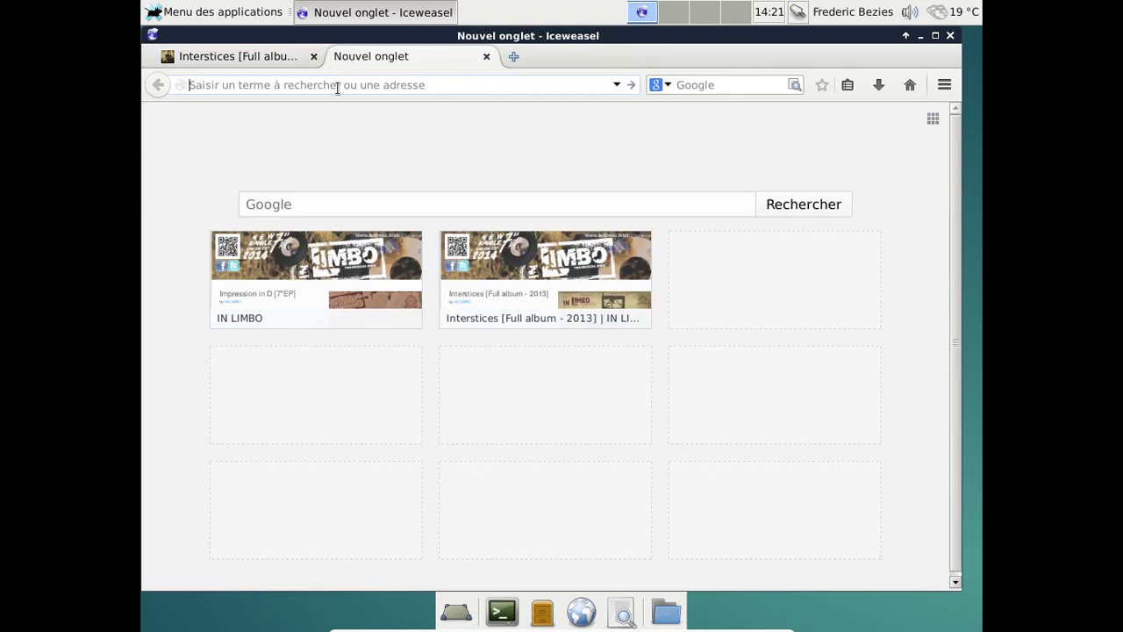
type("fr.youtube.c")
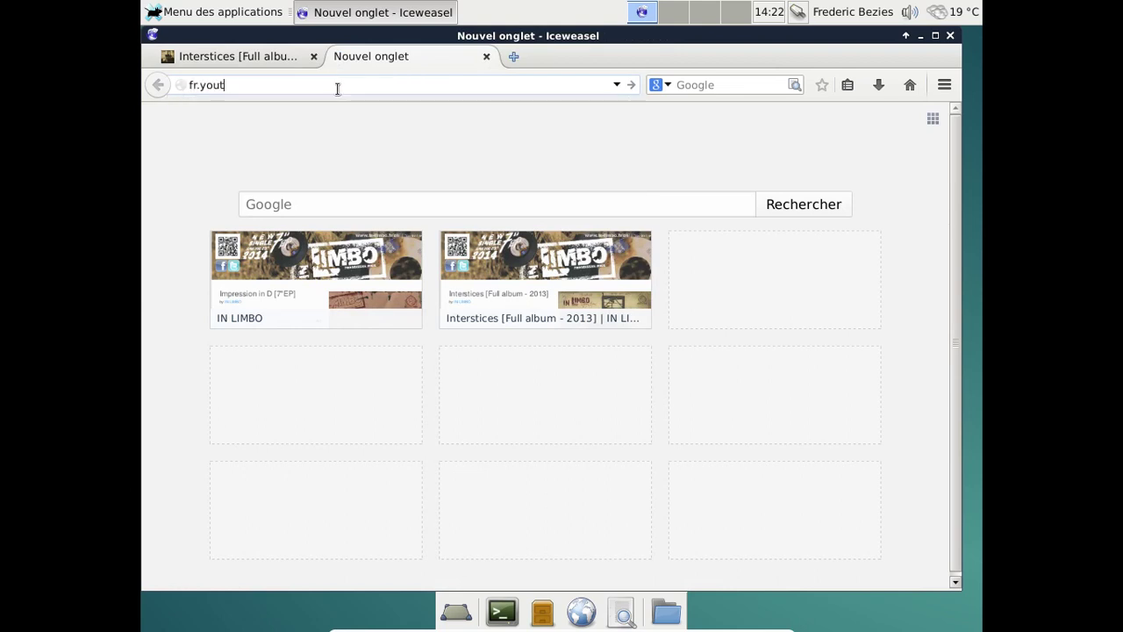
type("om")
key("Return")
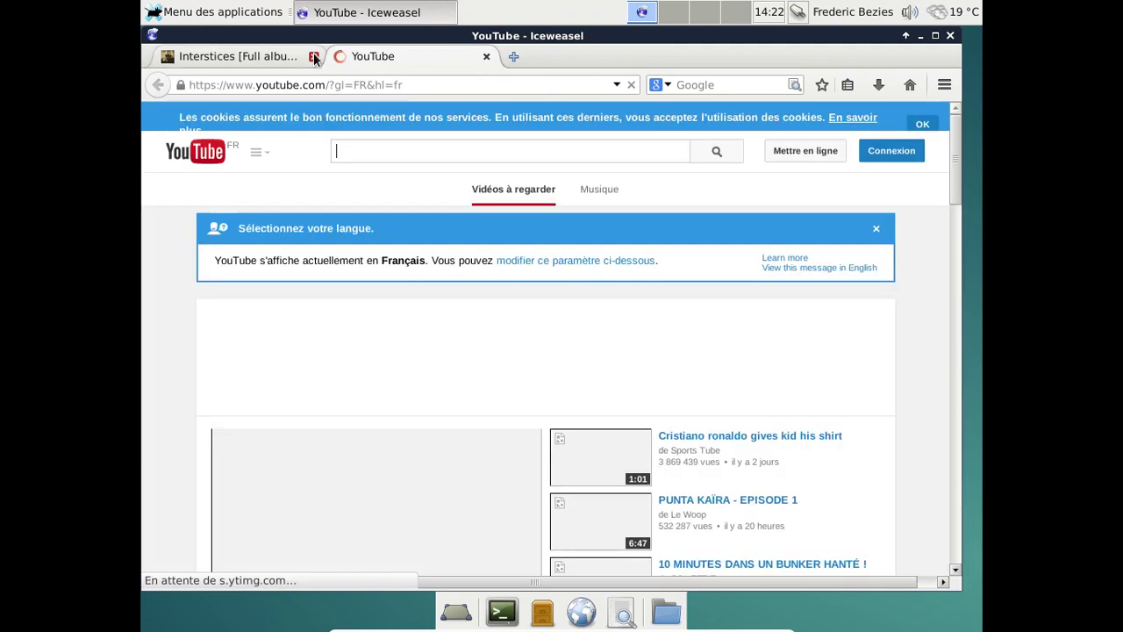
left_click(315, 56)
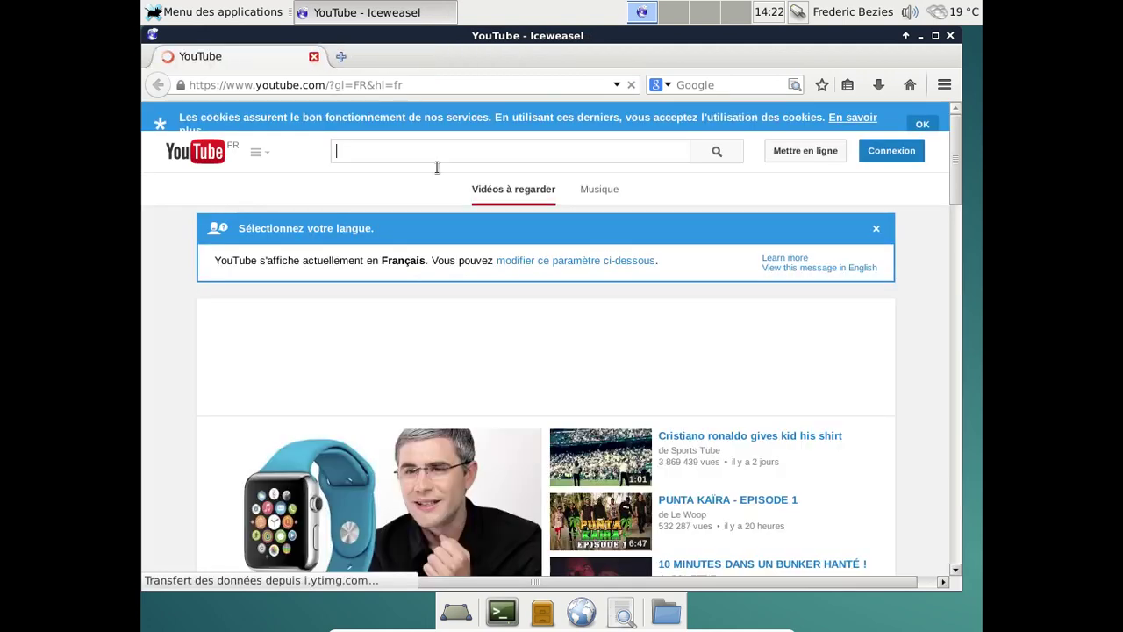
Search YouTube for "bella os" and look through the first page of results for a suitable video.
left_click(520, 157)
type("bell")
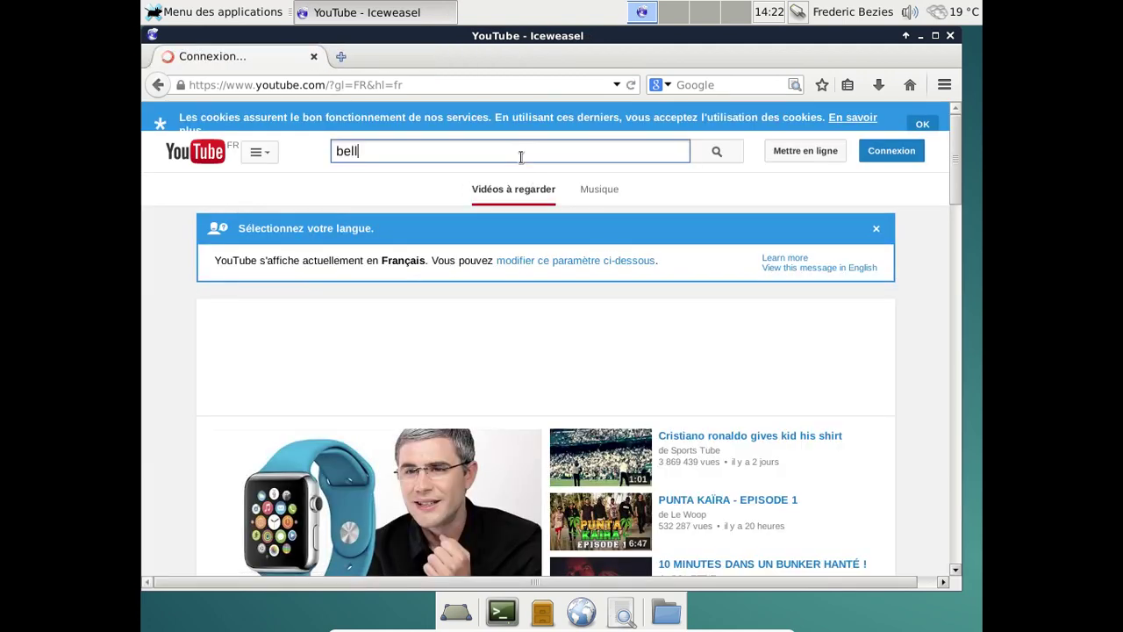
type("a os")
key("Return")
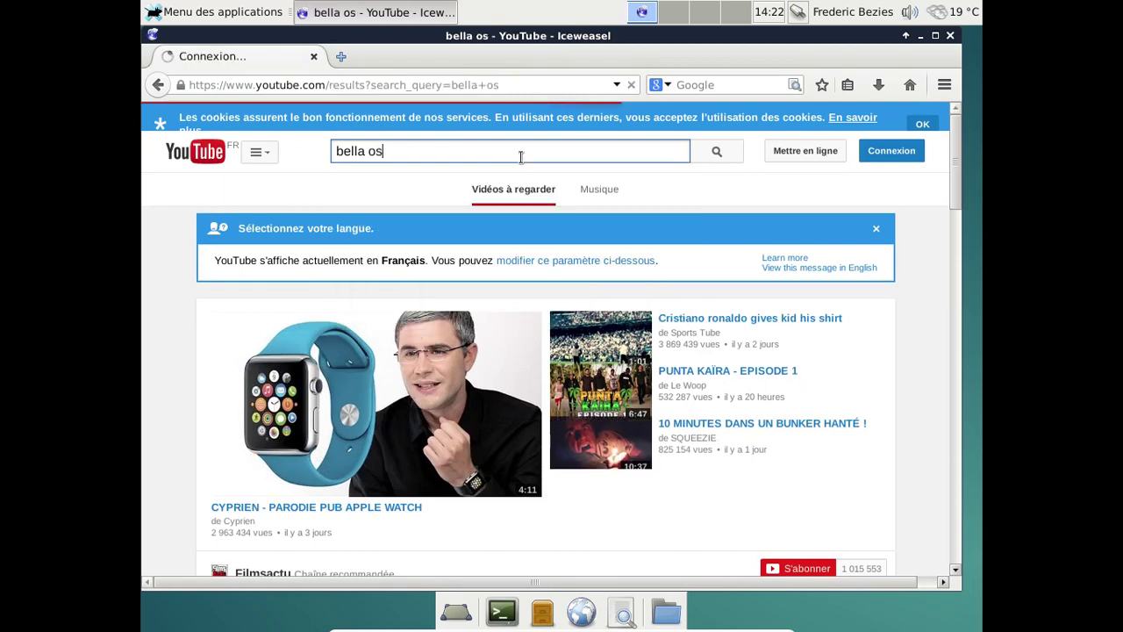
scroll(623, 248, "down", 2)
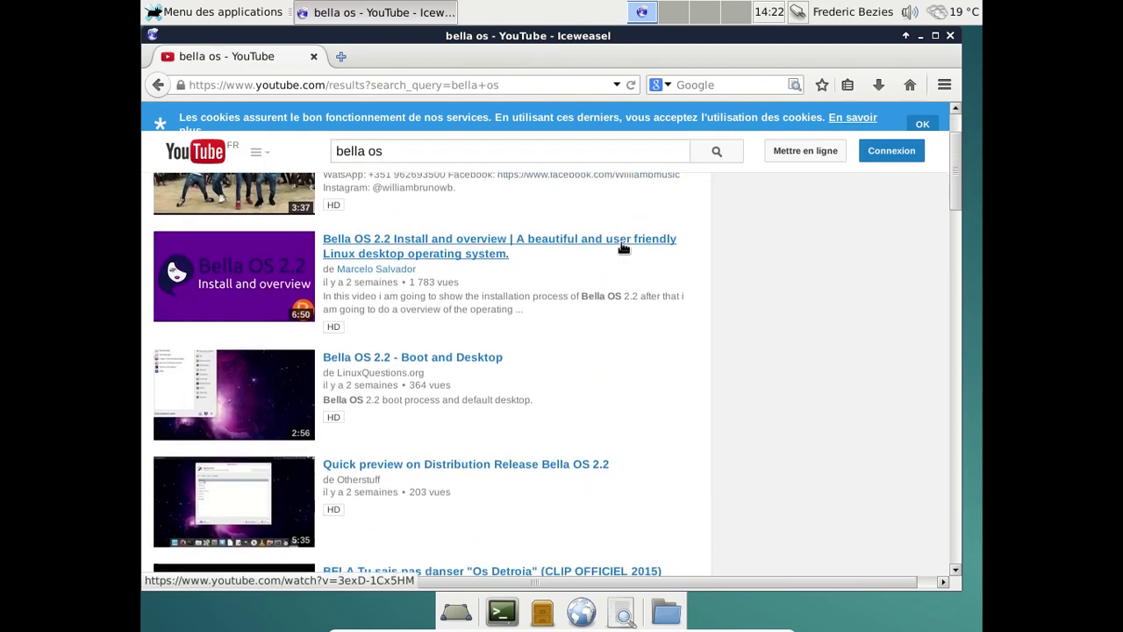
scroll(623, 249, "down", 12)
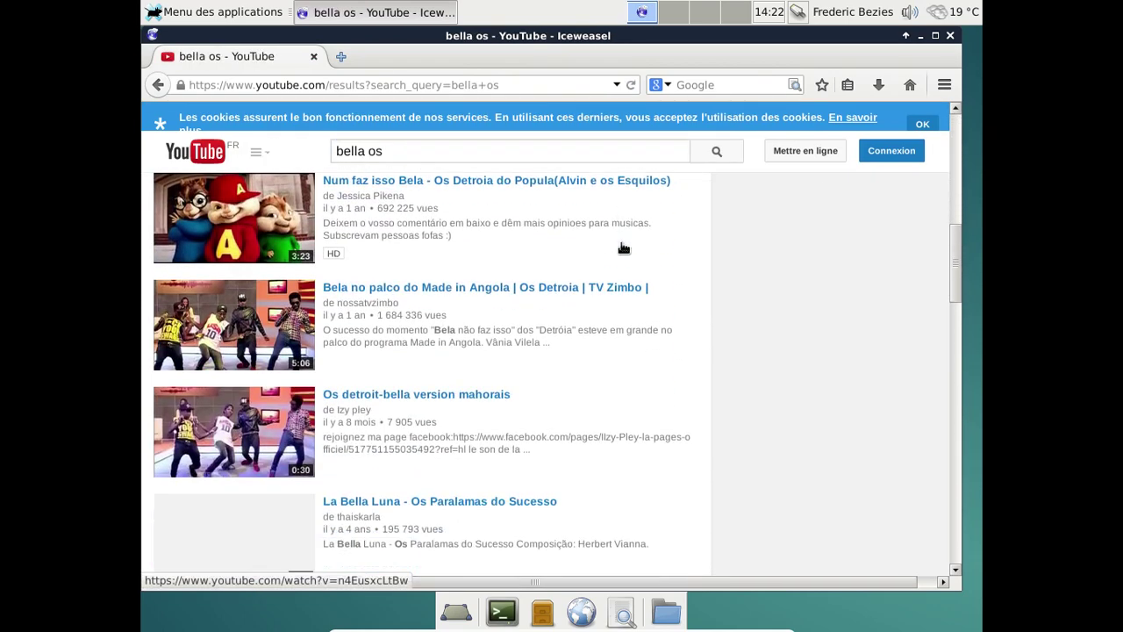
scroll(623, 248, "down", 5)
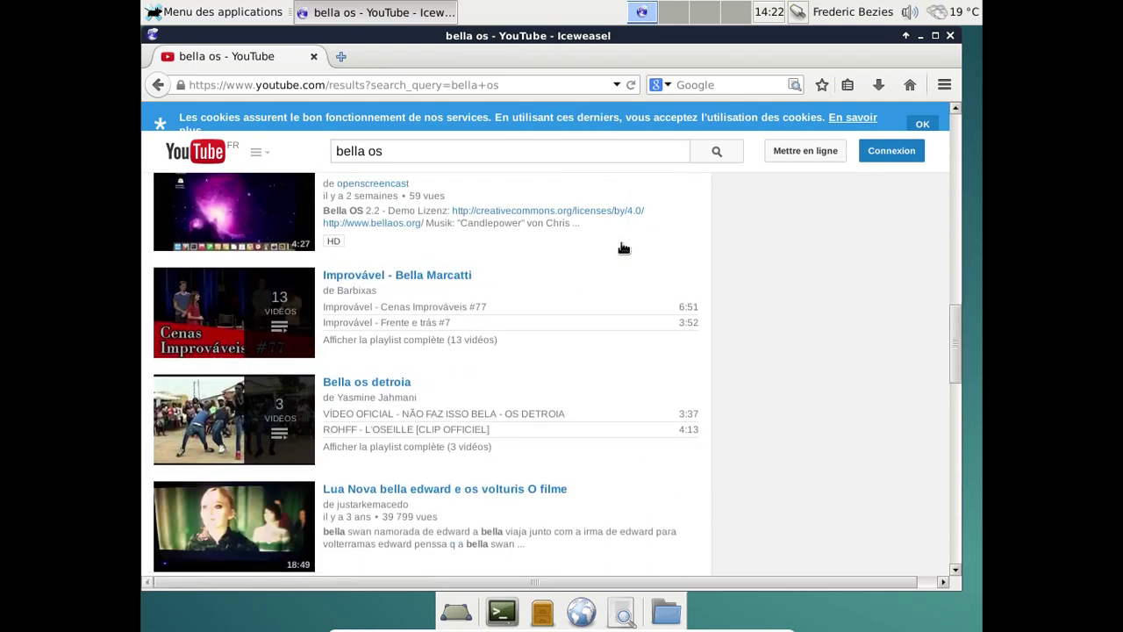
scroll(623, 249, "down", 8)
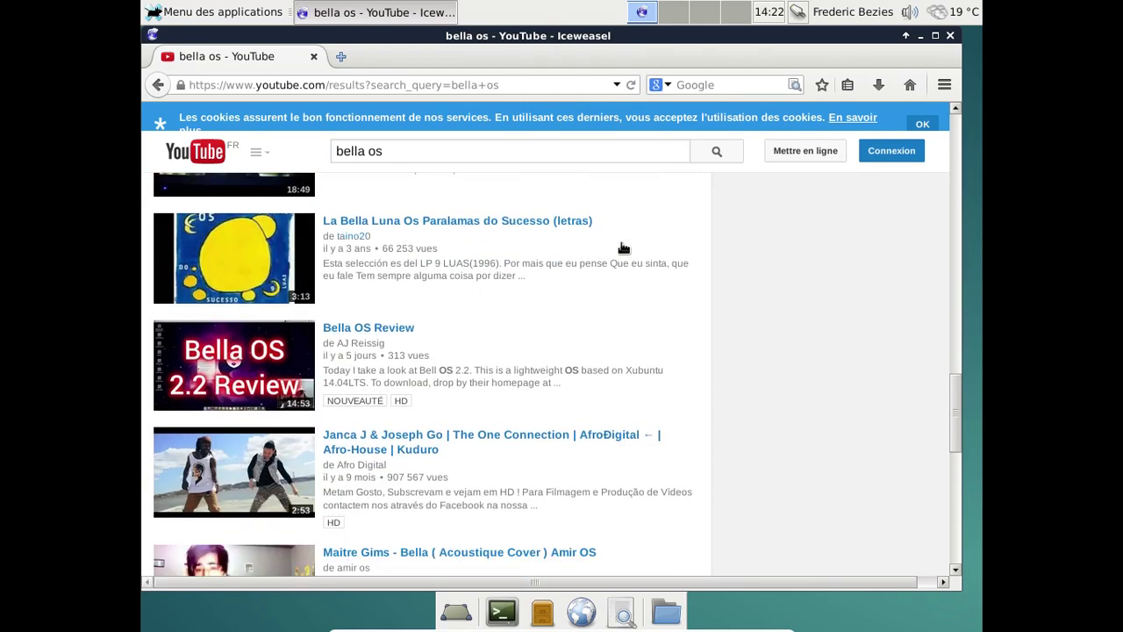
scroll(623, 249, "down", 8)
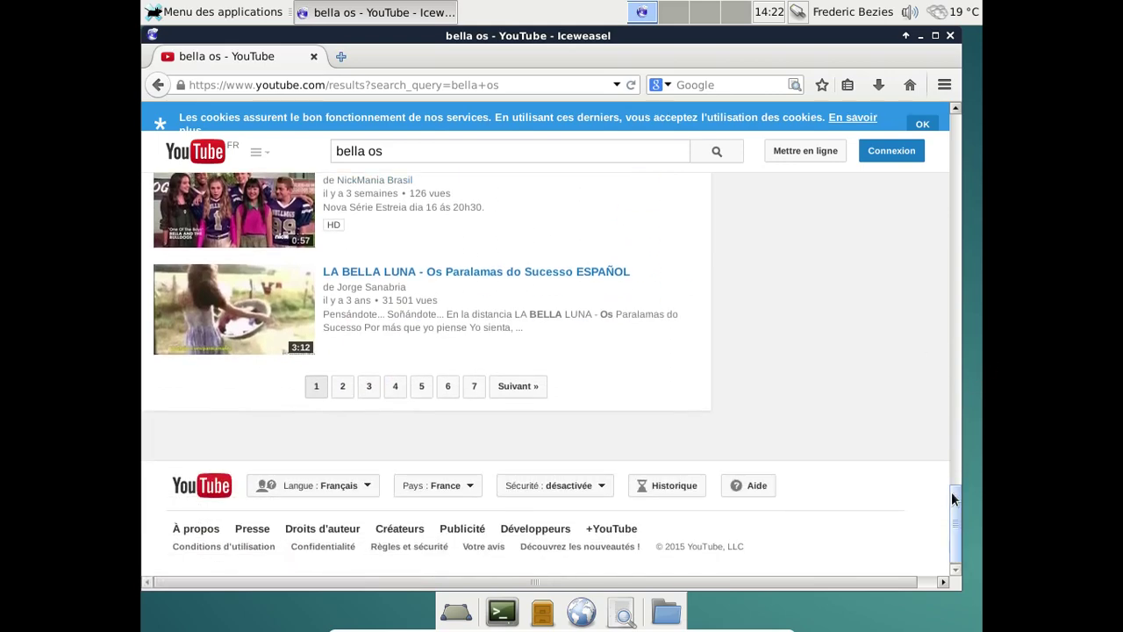
Refine the YouTube search by adding the video author's full name after "bella os".
left_click_drag(954, 494, 954, 123)
left_click(410, 153)
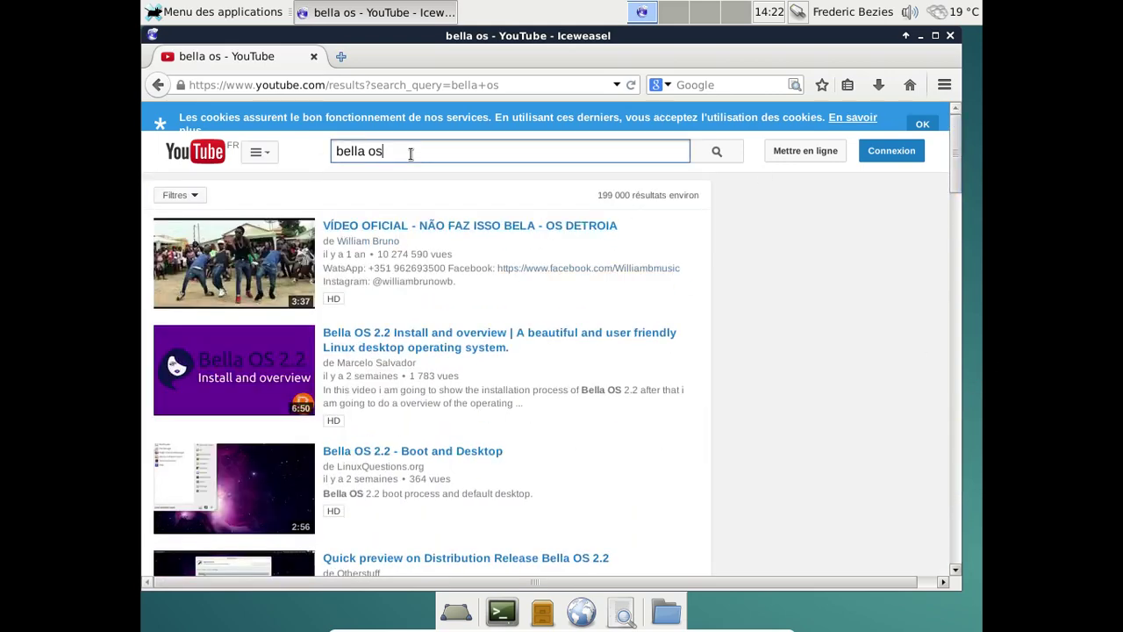
type("frederic bezies")
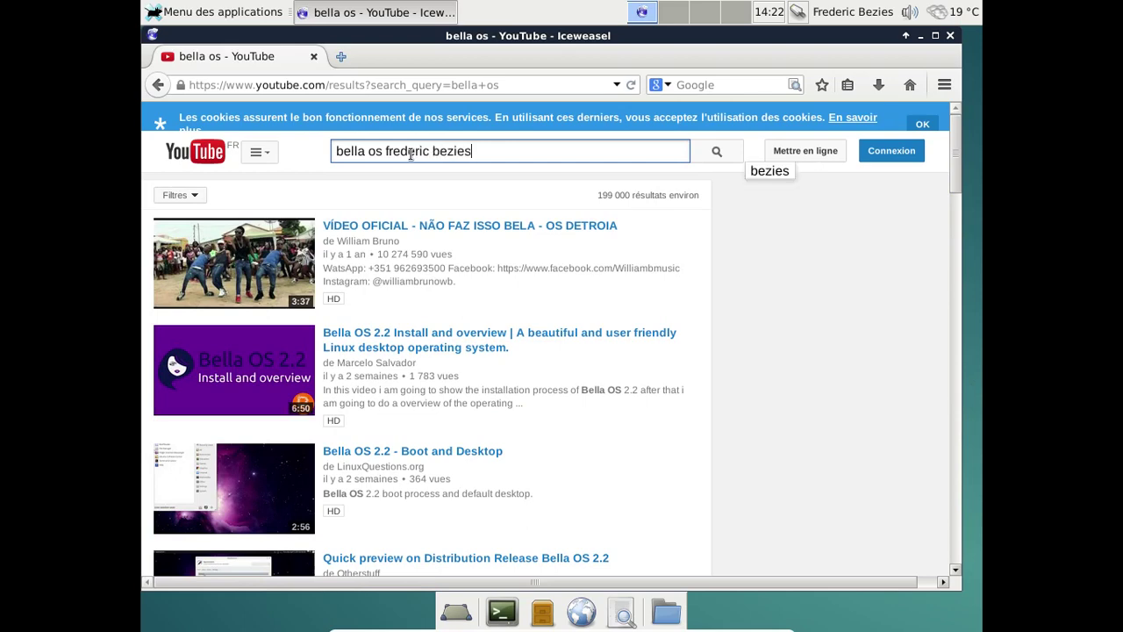
key("Return")
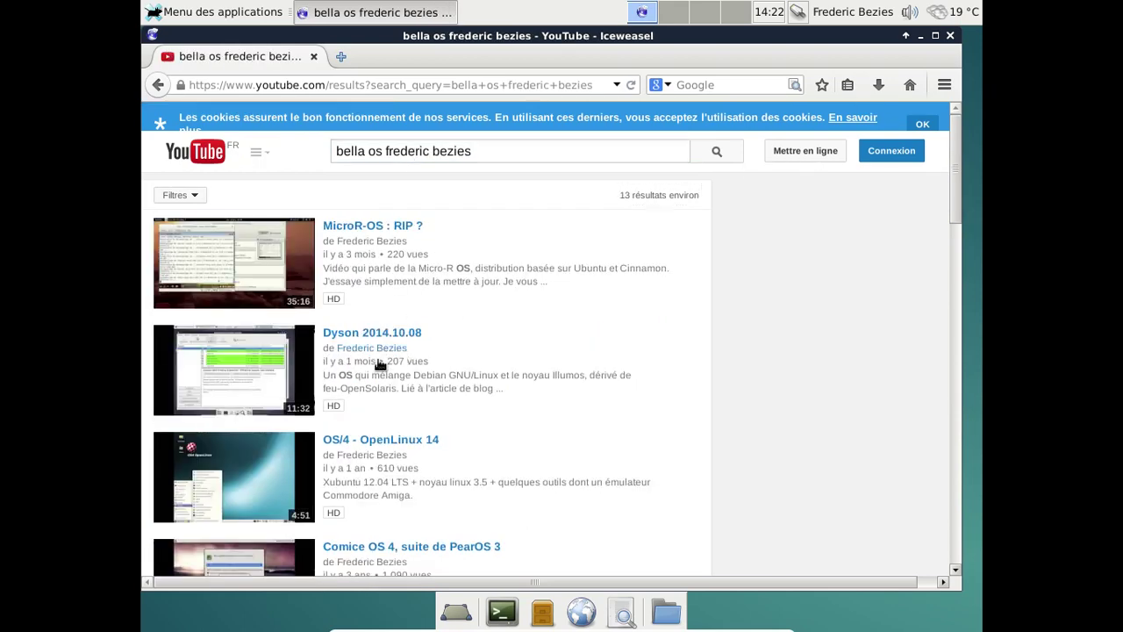
Find the BellaOS 2 2 video in the search results and open it.
scroll(540, 351, "down", 4)
scroll(542, 350, "down", 2)
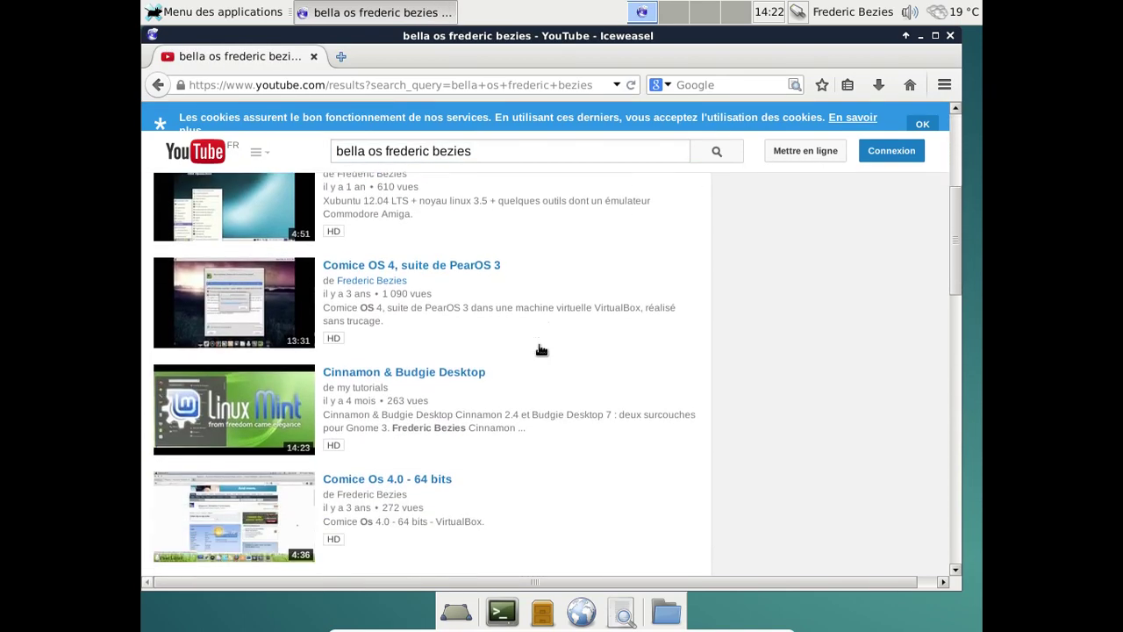
scroll(542, 350, "down", 2)
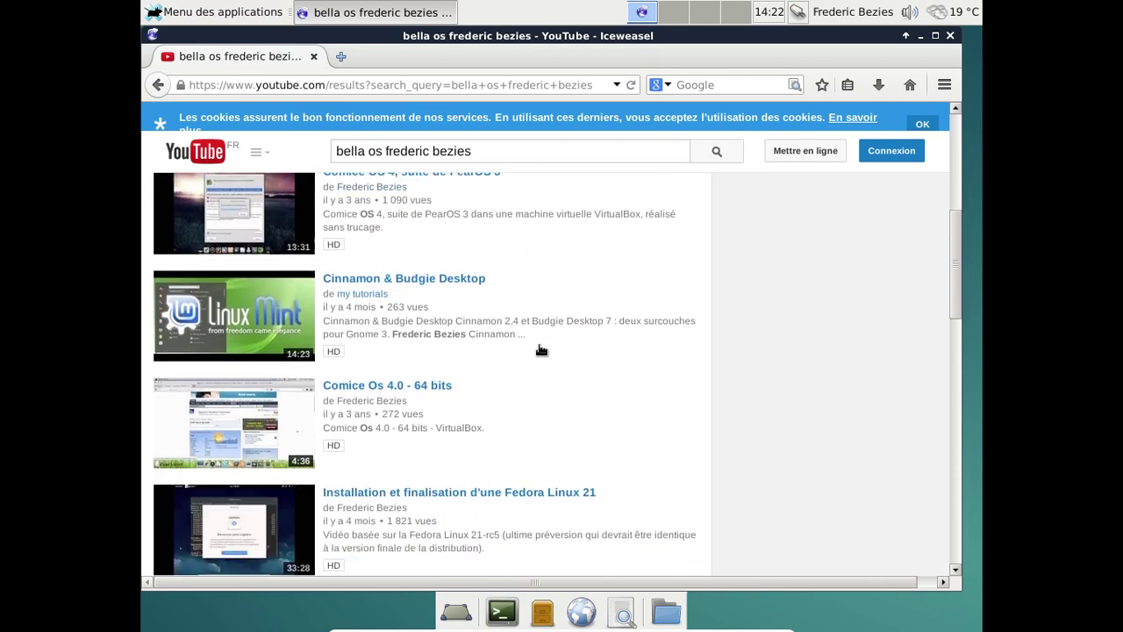
scroll(541, 350, "down", 2)
scroll(542, 350, "down", 3)
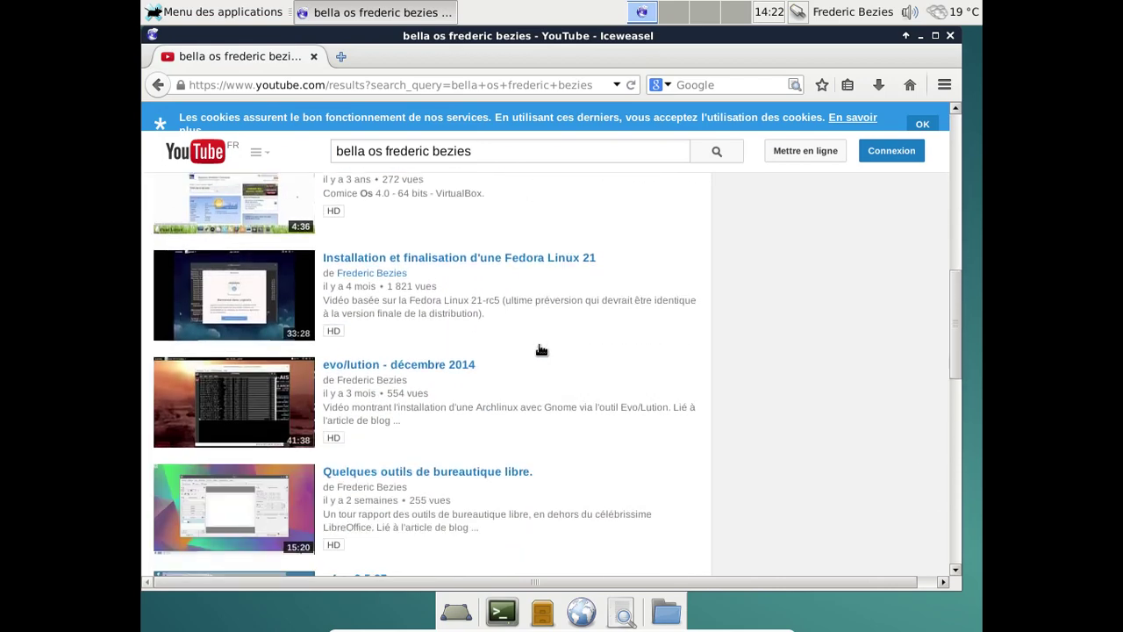
scroll(541, 350, "down", 3)
scroll(541, 350, "down", 2)
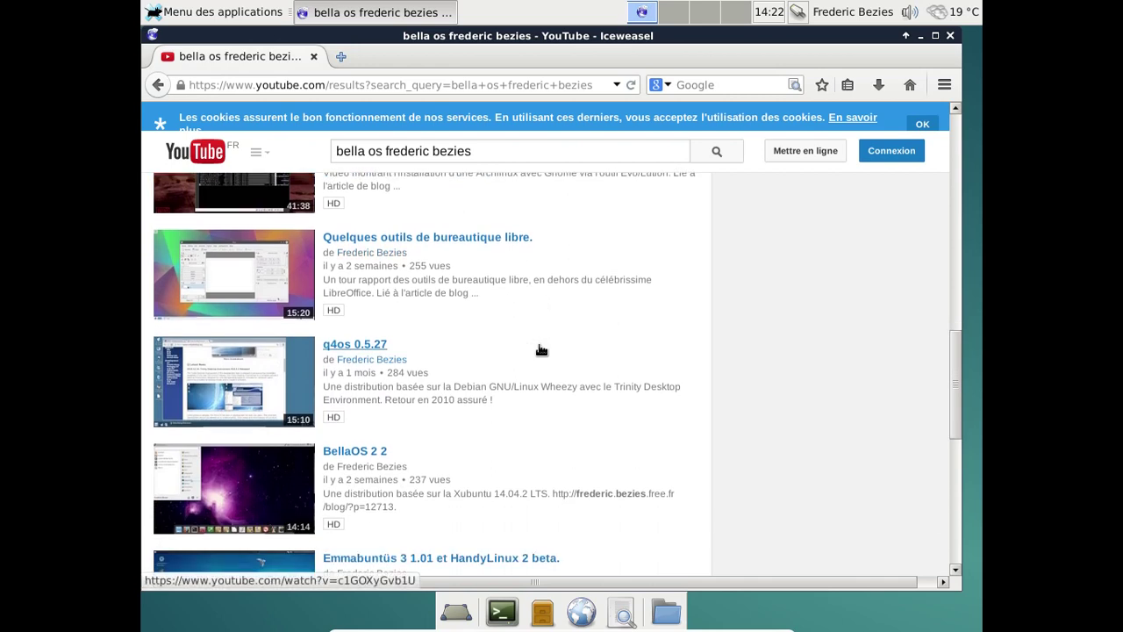
left_click(260, 482)
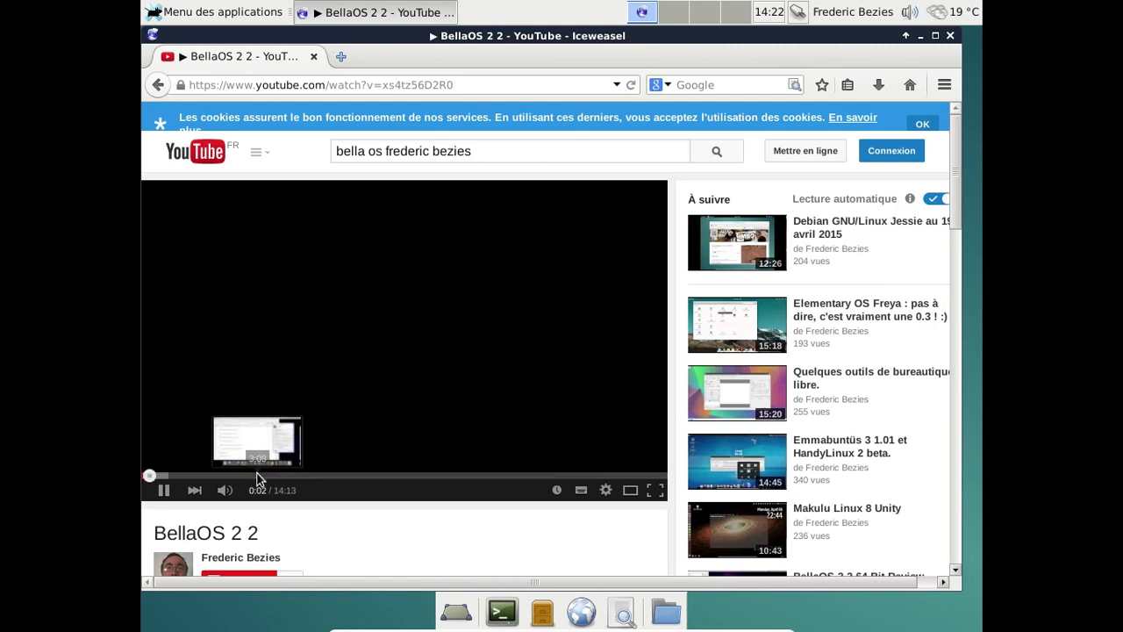
Test the BellaOS 2 2 video by skipping to about 2:55, reload its page and dismiss the Flash plugin installation offer.
left_click(251, 479)
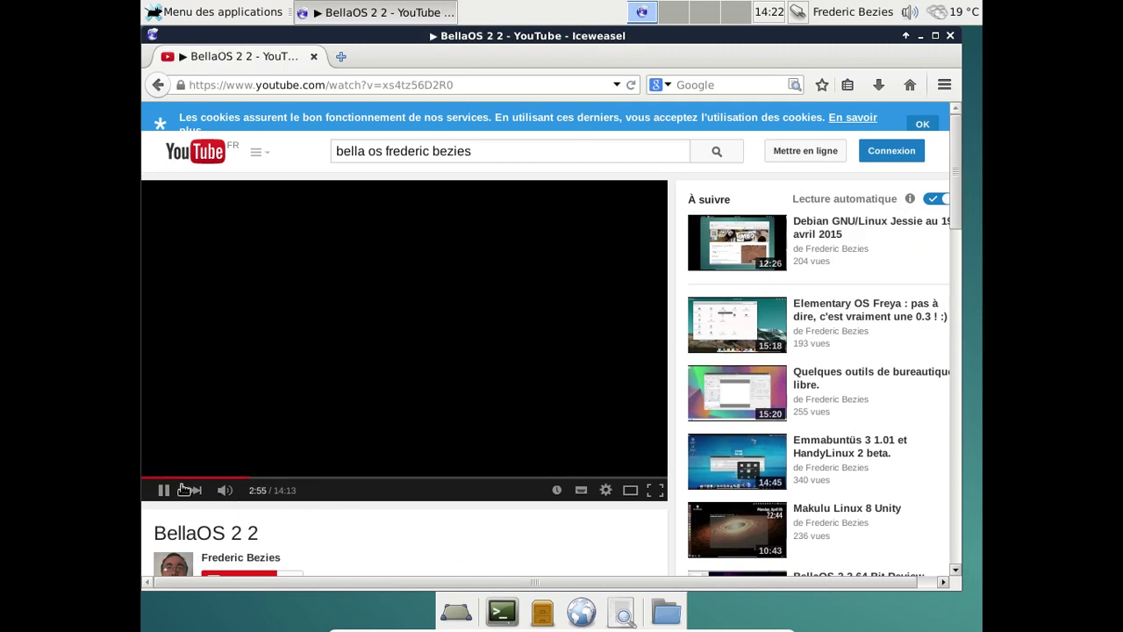
left_click(630, 85)
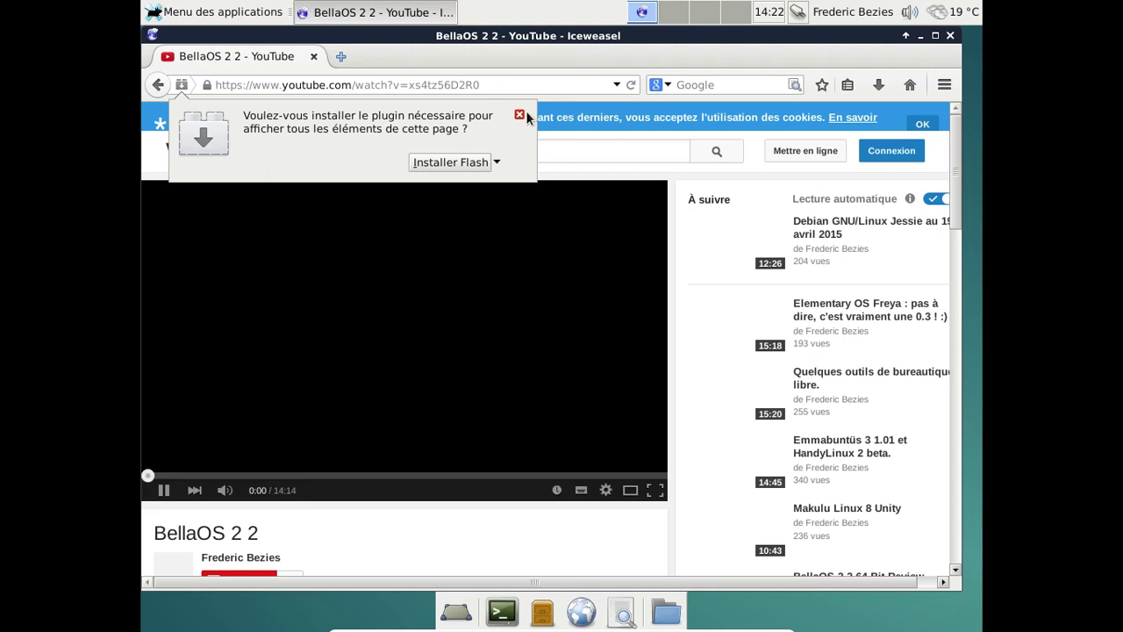
left_click(523, 112)
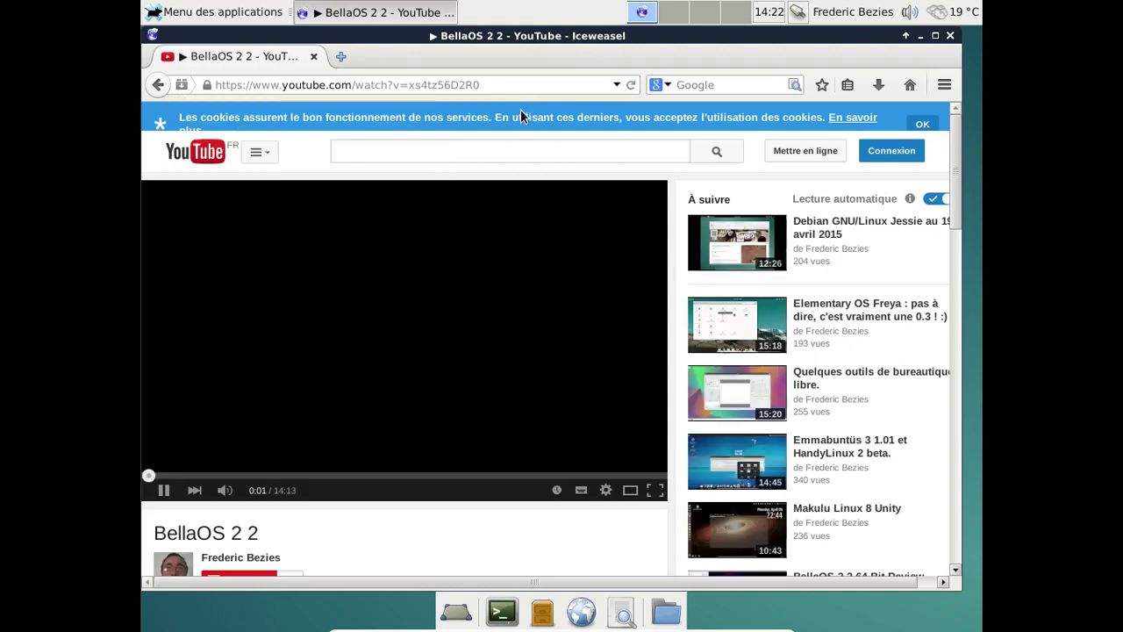
Test playback with the suggested video "Quelques outils de bureautique libre." and pause it after a few seconds.
left_click(752, 385)
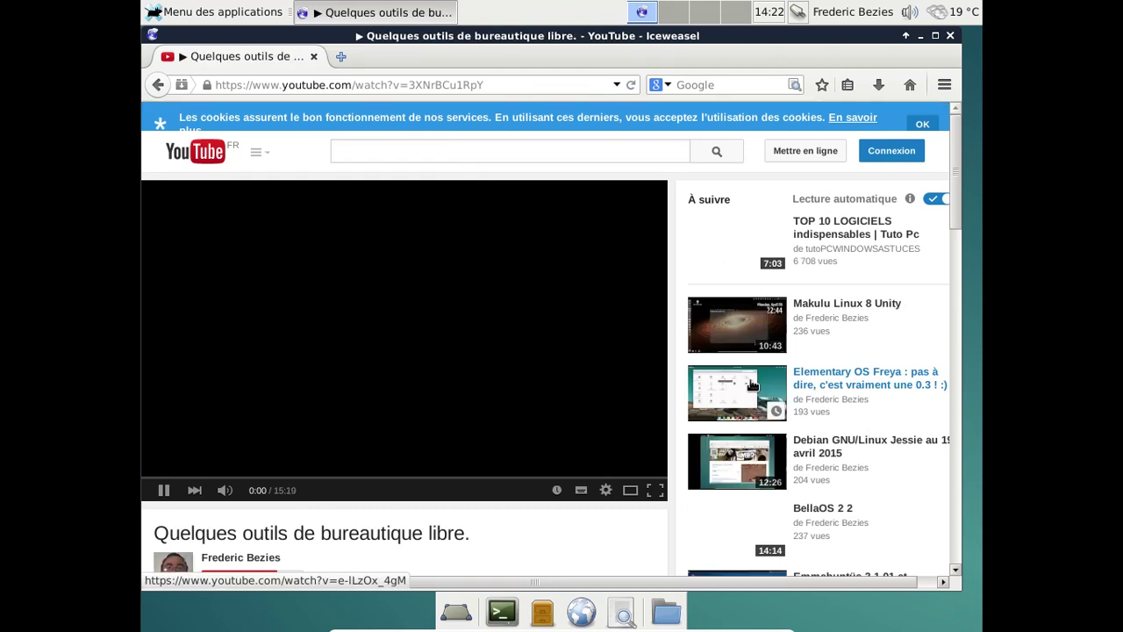
left_click(282, 355)
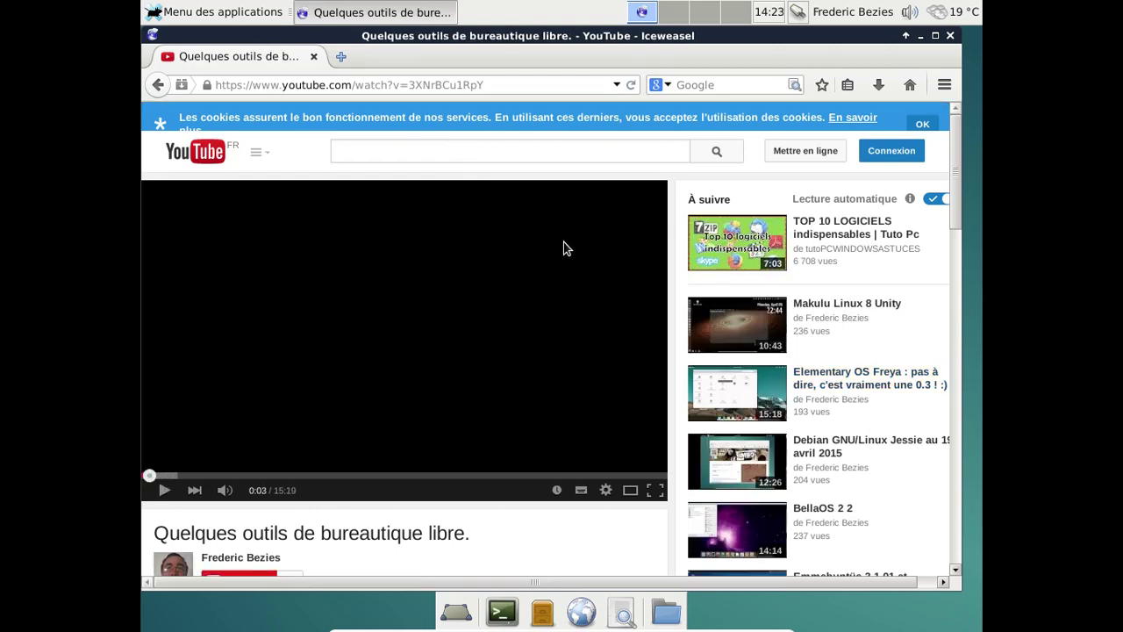
Close Iceweasel and shut down the Debian virtual machine, confirming the shutdown.
left_click(951, 34)
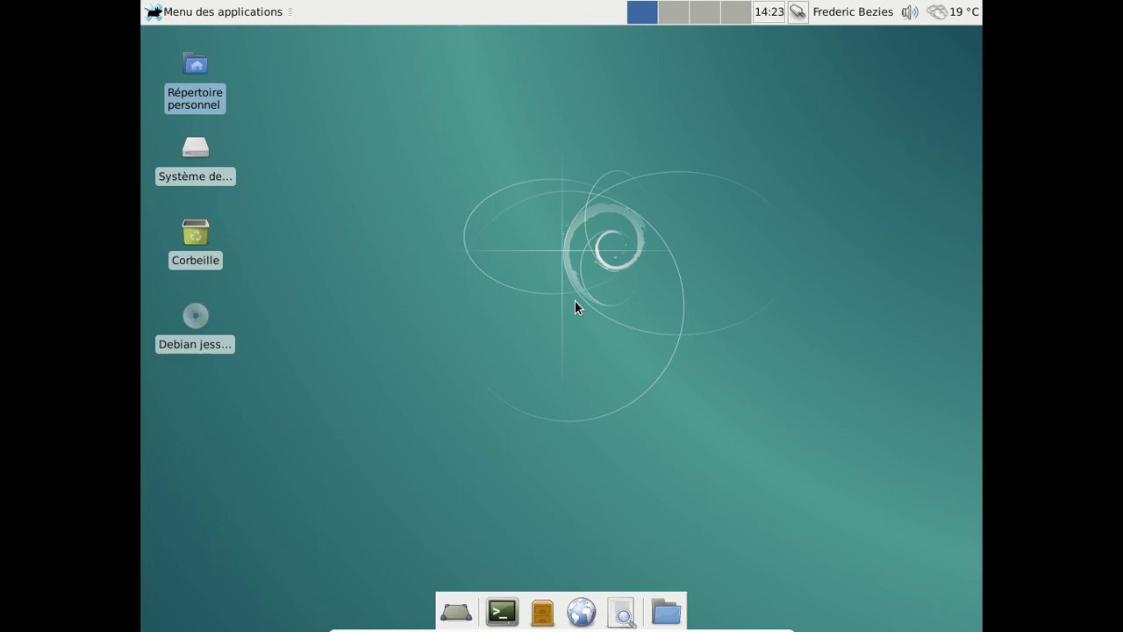
left_click(825, 15)
left_click(832, 93)
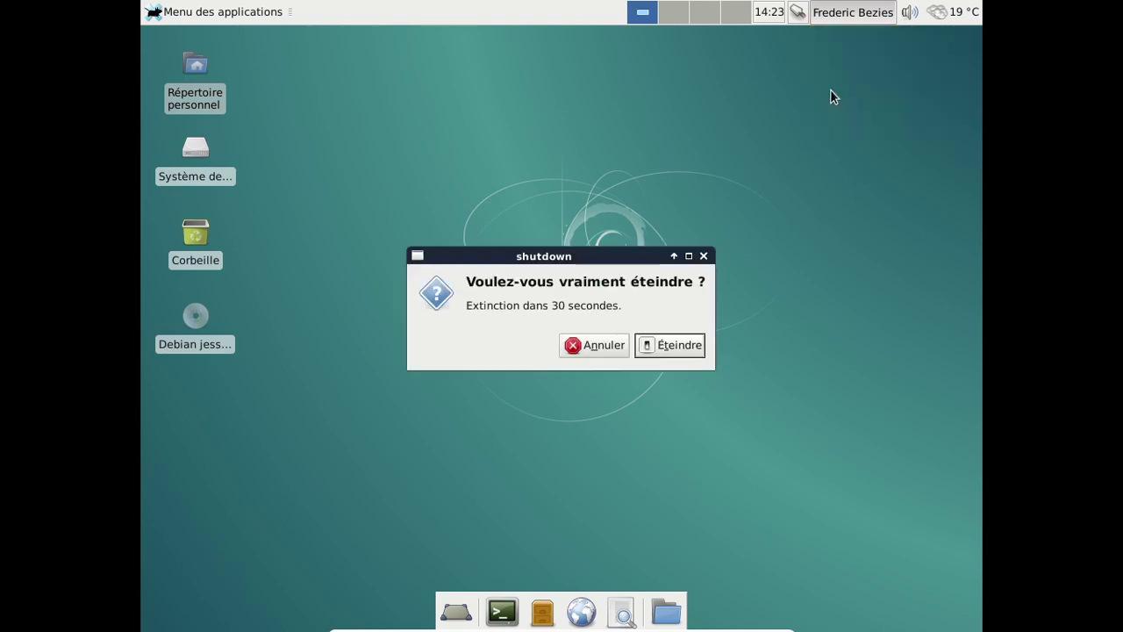
left_click(677, 343)
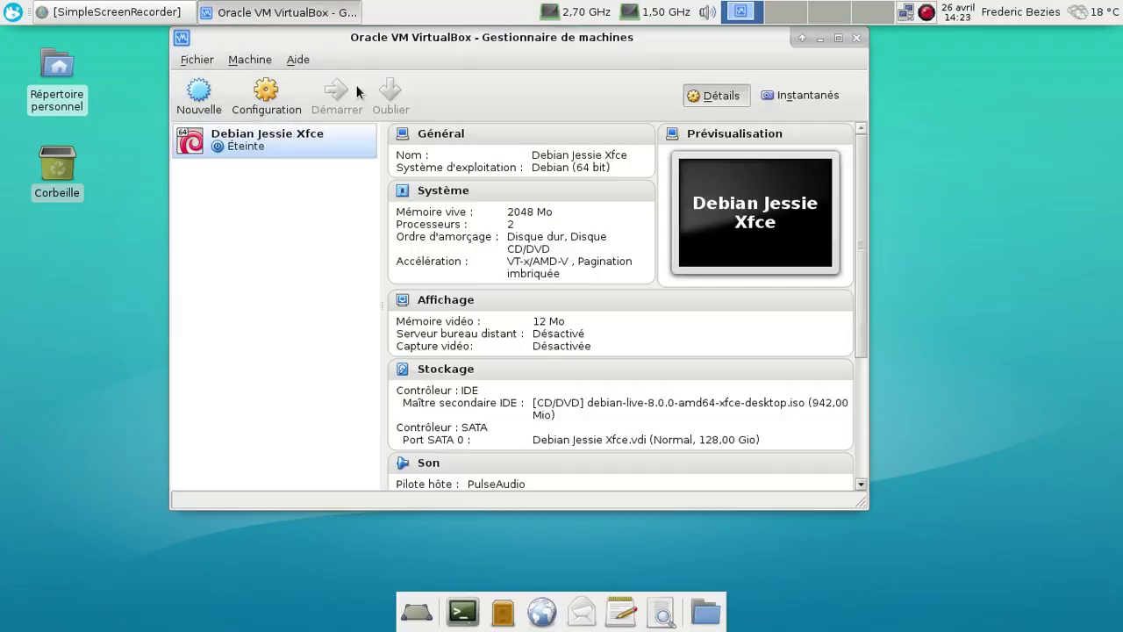
right_click(925, 12)
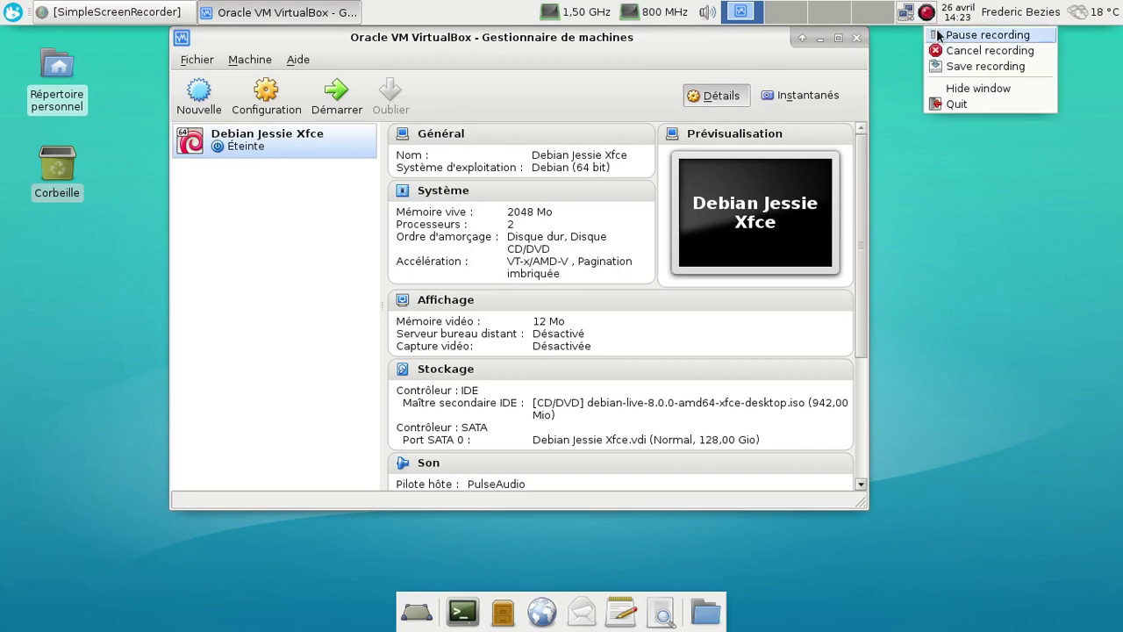